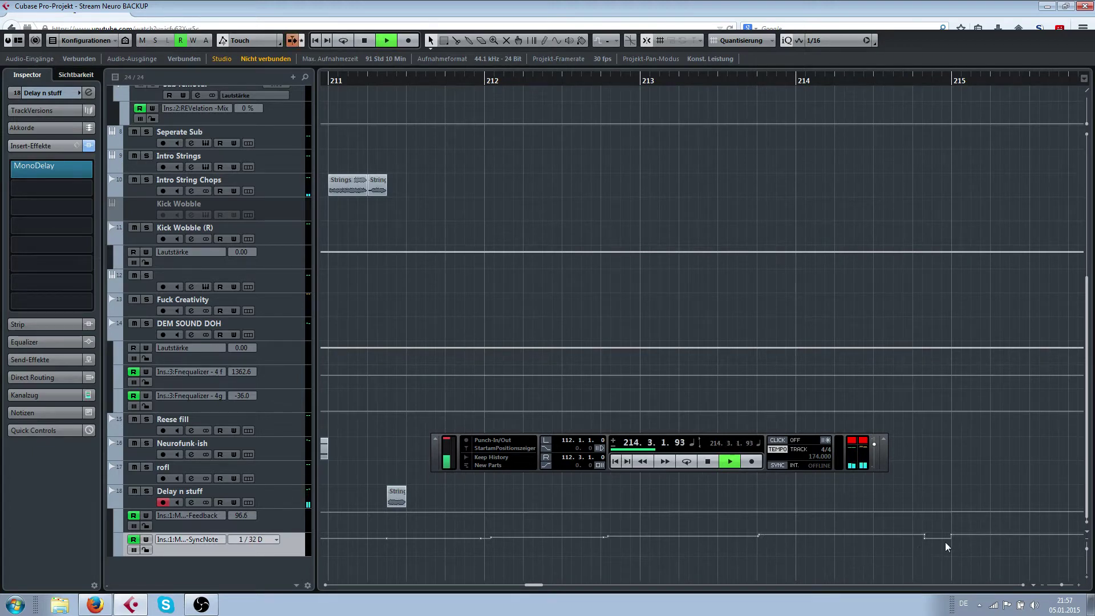
Raise the MonoDelay Feedback automation point near bar 215 on the Delay n stuff track to 100.0 and audition it from bar 211
{"action": "key", "text": "space"}
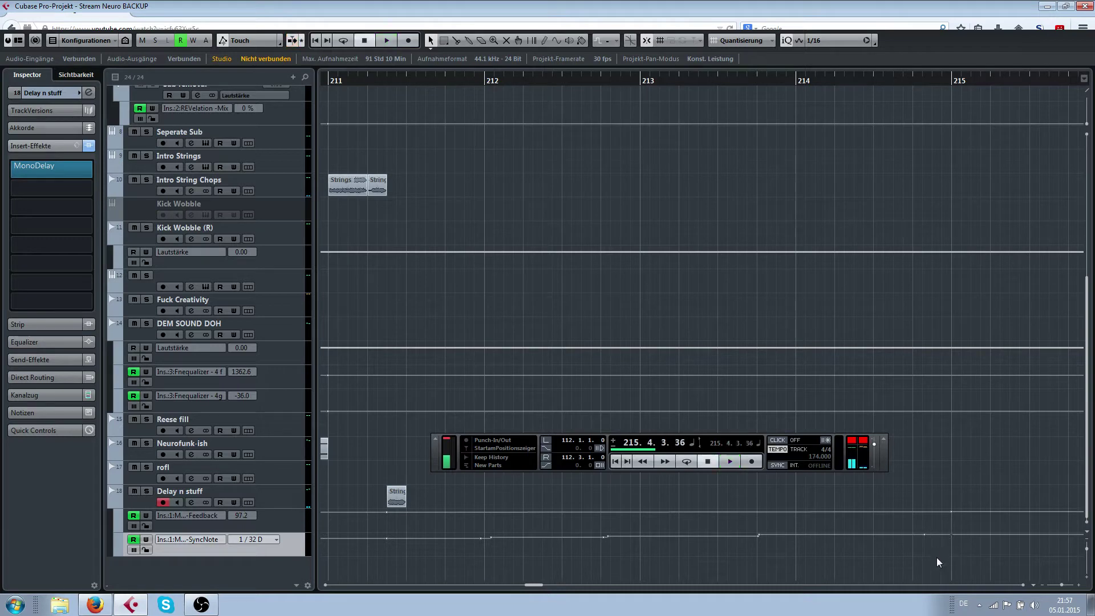
{"action": "scroll", "coordinate": [924, 561], "scroll_direction": "down", "scroll_amount": 5}
{"action": "scroll", "coordinate": [887, 486], "scroll_direction": "up", "scroll_amount": 5}
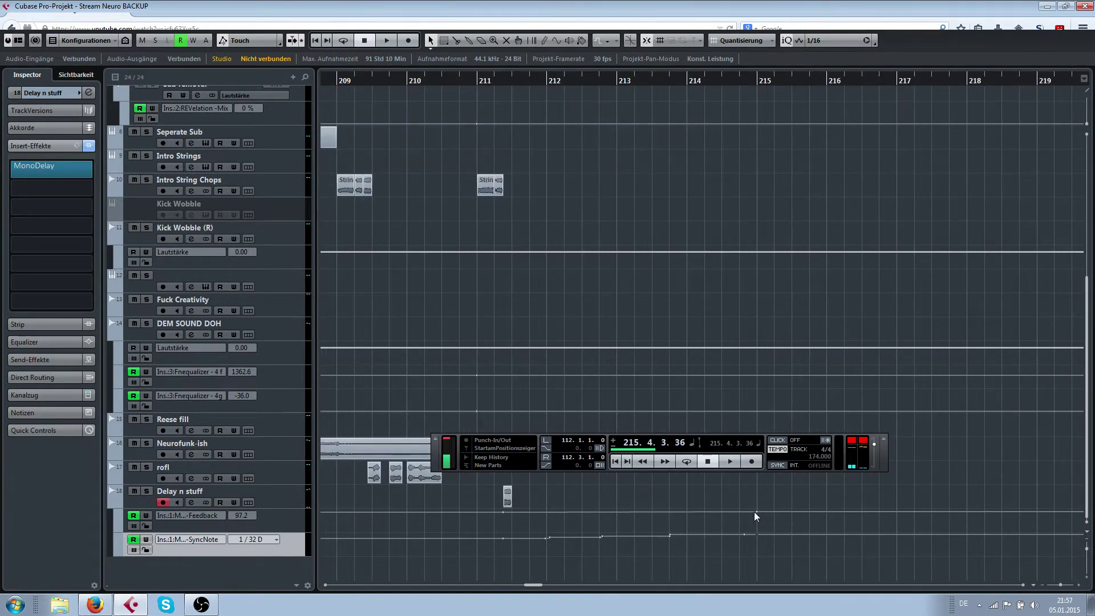
{"action": "left_click_drag", "start_coordinate": [757, 512], "coordinate": [757, 508]}
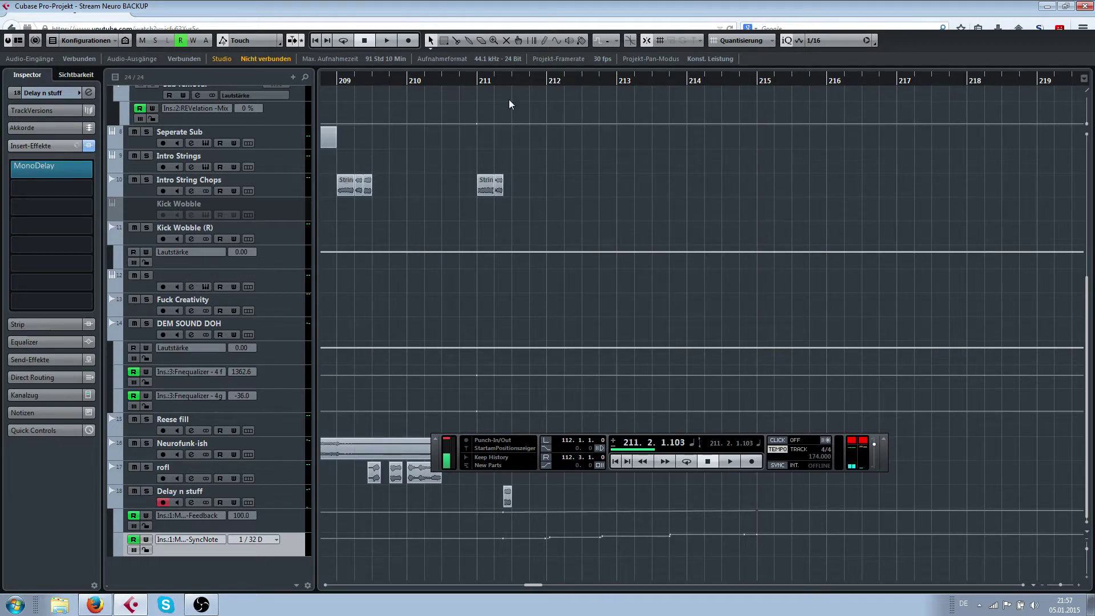
{"action": "key", "text": "space"}
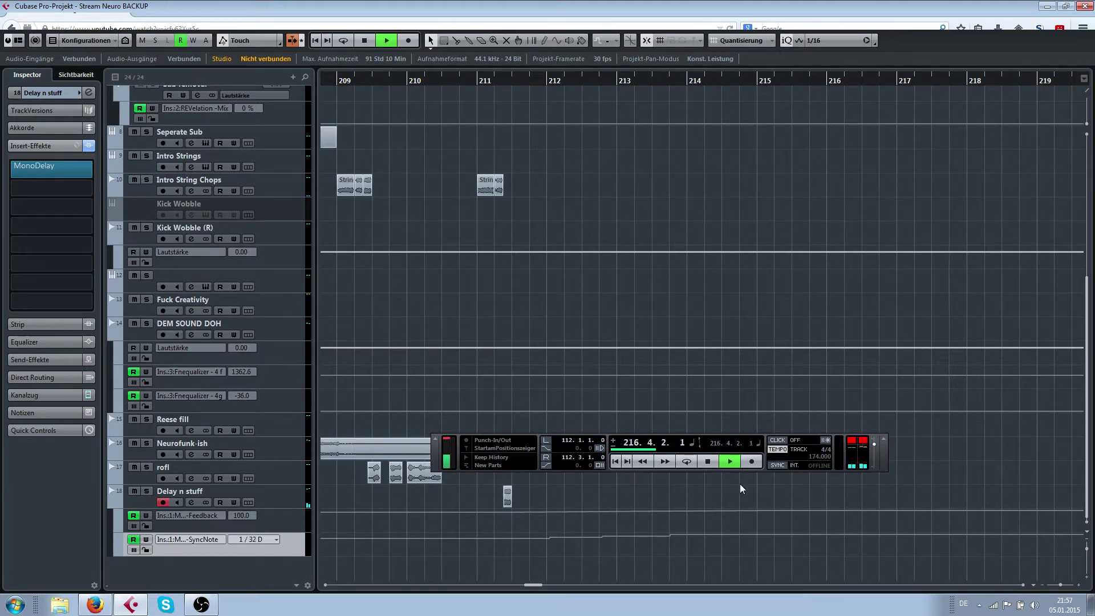
{"action": "key", "text": "space"}
Set the left locator to bar 1 and the right locator to bar 17 around the first two Strings parts
{"action": "scroll", "coordinate": [474, 148], "scroll_direction": "down", "scroll_amount": 3}
{"action": "scroll", "coordinate": [382, 260], "scroll_direction": "left", "scroll_amount": 15}
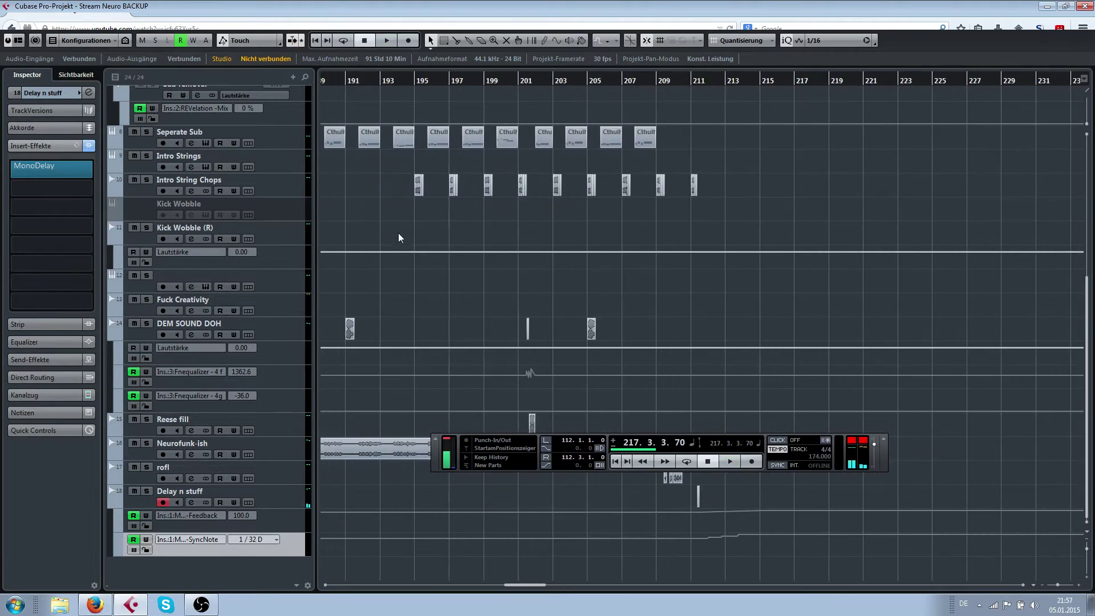
{"action": "scroll", "coordinate": [385, 169], "scroll_direction": "left", "scroll_amount": 8}
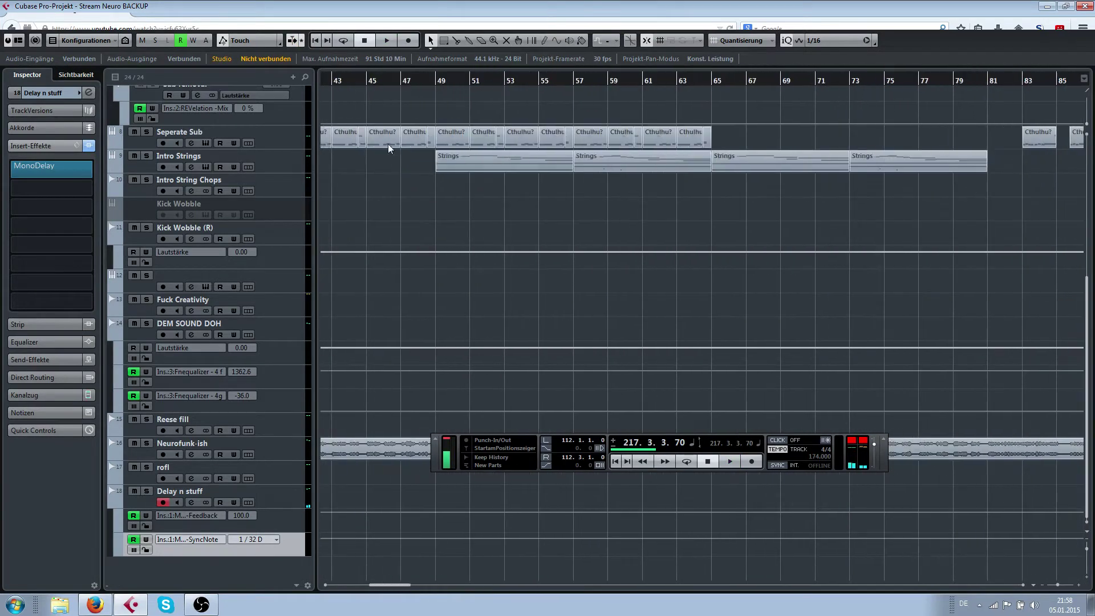
{"action": "left_click", "coordinate": [346, 87], "text": "ctrl"}
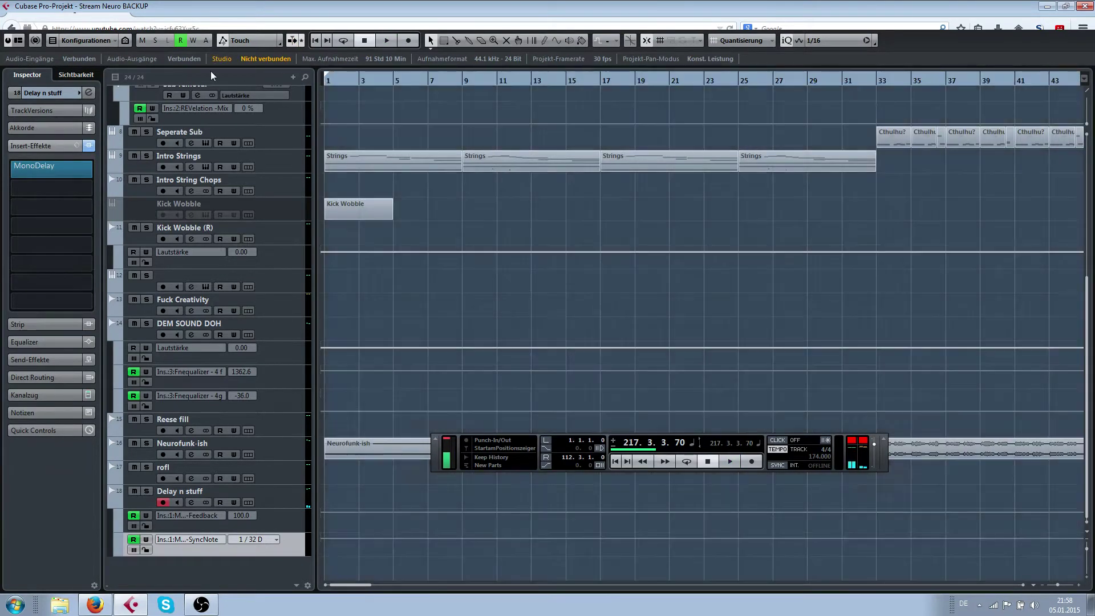
{"action": "left_click", "coordinate": [600, 83], "text": "alt"}
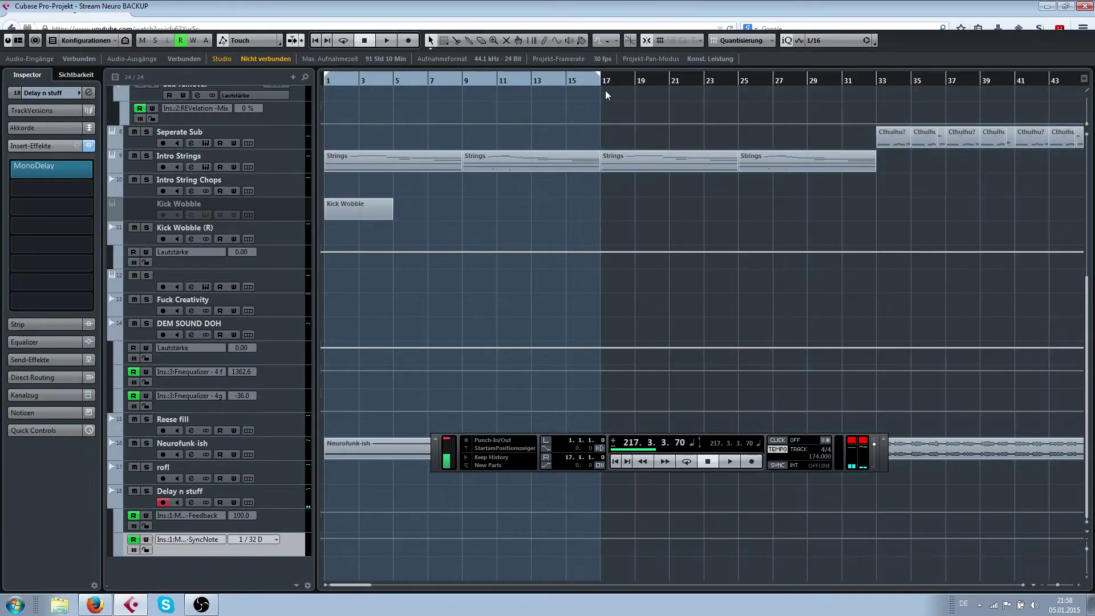
Export the locator range as an audio mixdown named String Intro, without importing the file into the project
{"action": "key", "text": "ctrl+e"}
{"action": "type", "text": "s"}
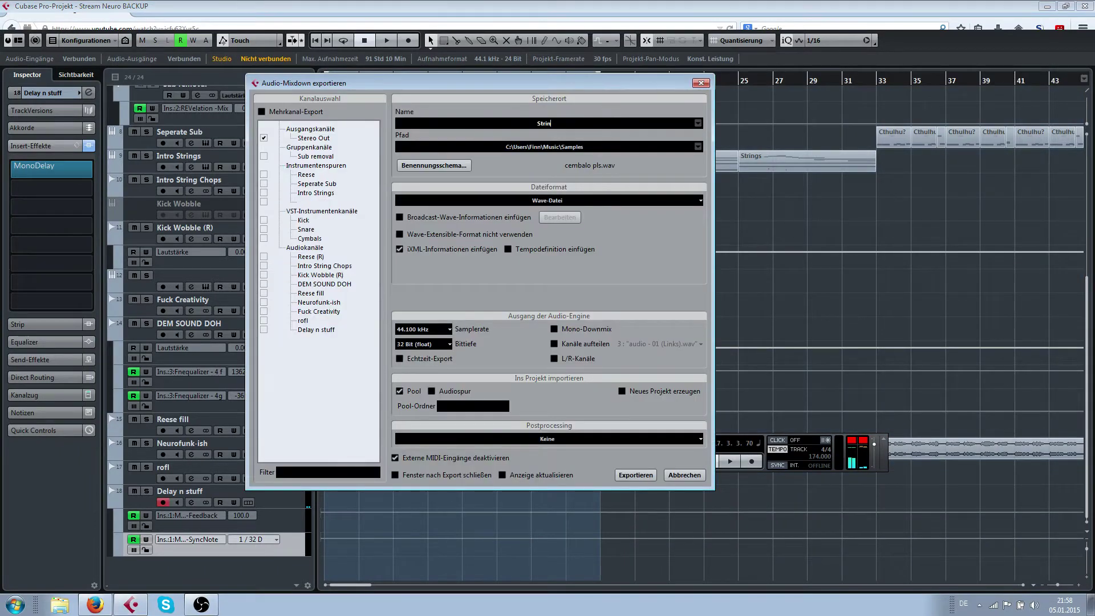
{"action": "type", "text": "tring Intro"}
{"action": "left_click", "coordinate": [634, 475]}
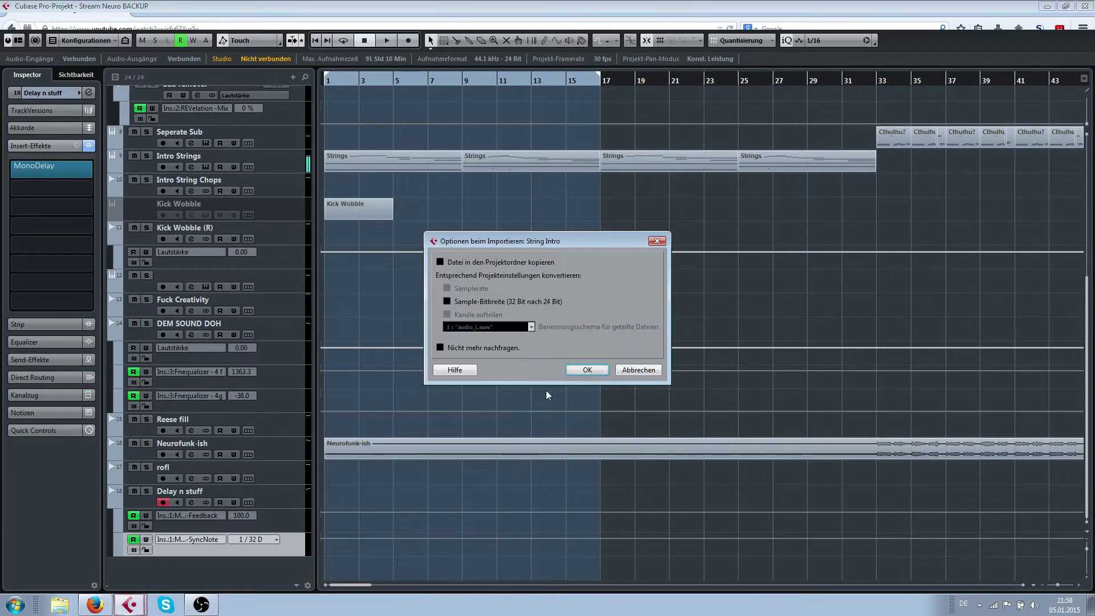
{"action": "left_click", "coordinate": [637, 371]}
{"action": "left_click", "coordinate": [694, 477]}
Place the playback cursor at bar 211, where the last string chops begin
{"action": "scroll", "coordinate": [742, 324], "scroll_direction": "right", "scroll_amount": 4}
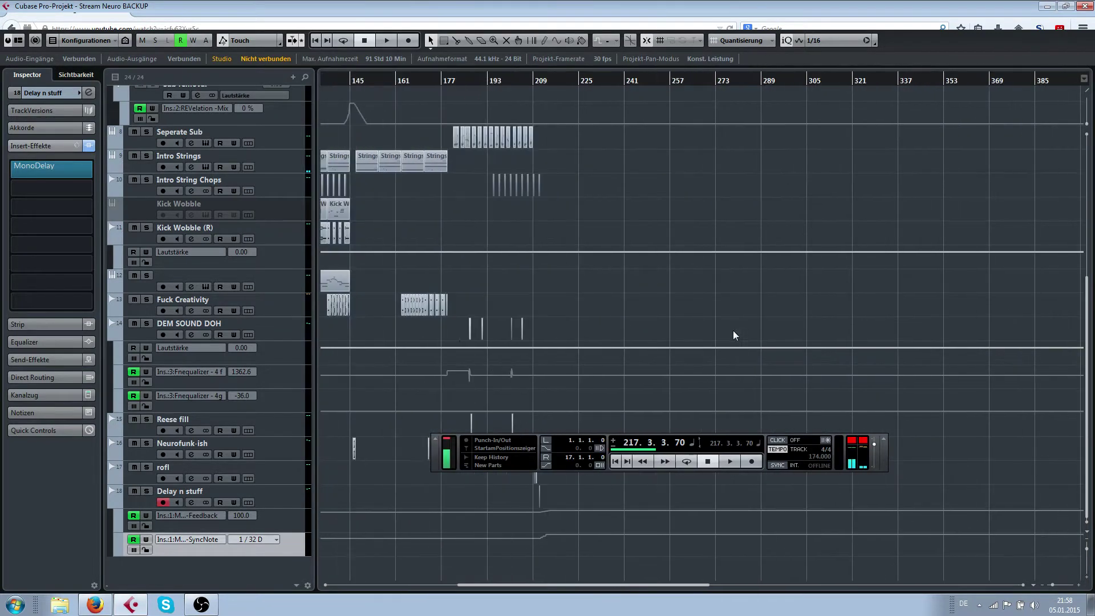
{"action": "scroll", "coordinate": [573, 262], "scroll_direction": "up", "scroll_amount": 5}
{"action": "scroll", "coordinate": [445, 205], "scroll_direction": "left", "scroll_amount": 1}
{"action": "key", "text": "h"}
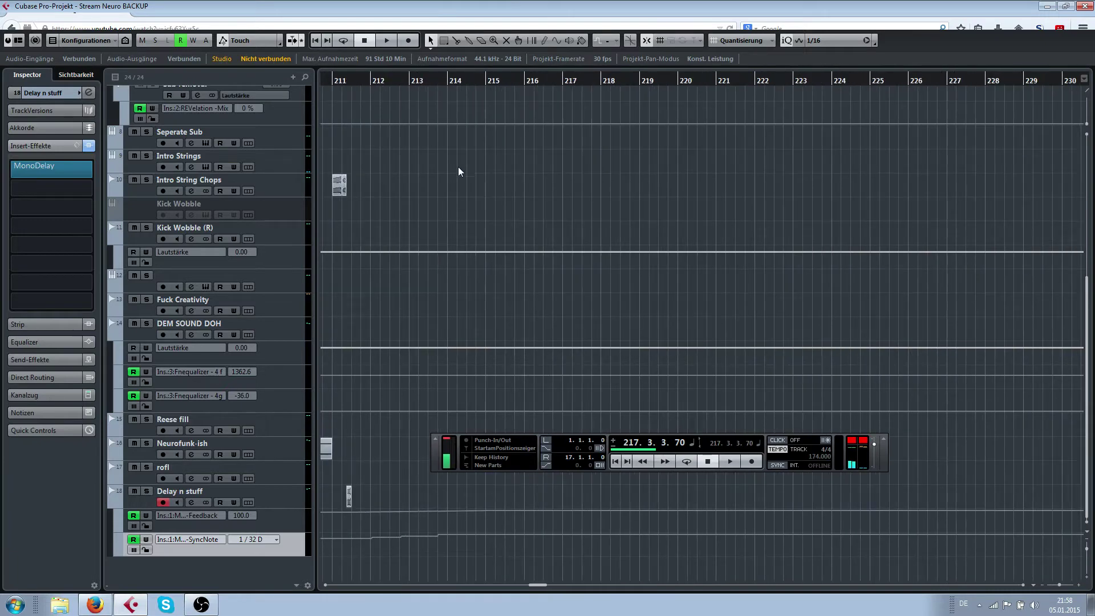
{"action": "key", "text": "h"}
{"action": "key", "text": "h"}
{"action": "key", "text": "h"}
{"action": "key", "text": "h"}
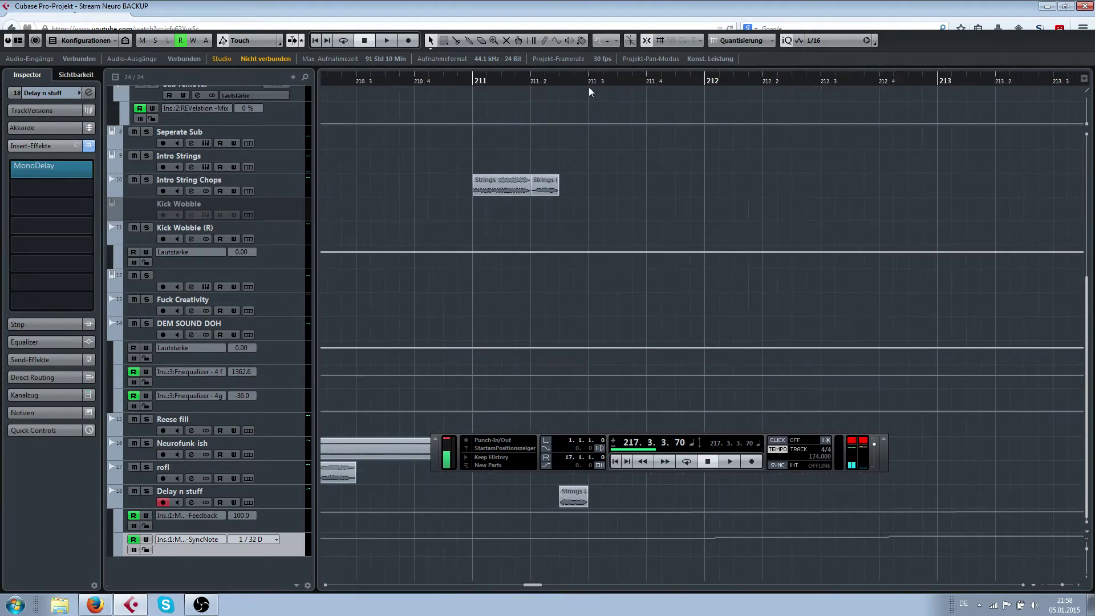
{"action": "left_click", "coordinate": [587, 81]}
Import String Intro.wav from the Samples folder at bar 211, keeping the default import options
{"action": "key", "text": "ctrl+i"}
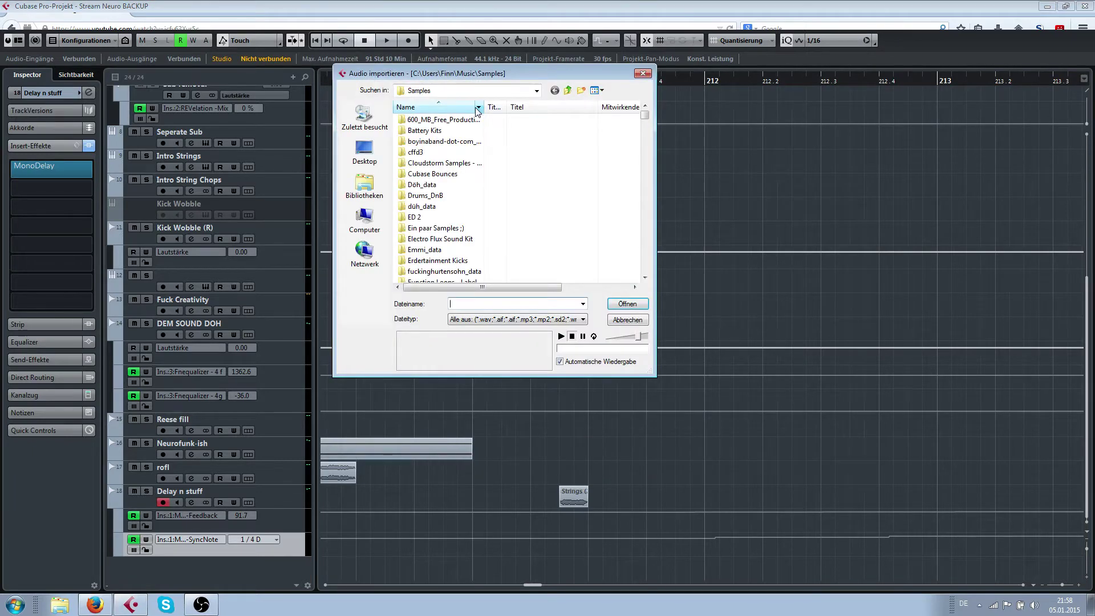
{"action": "type", "text": "Strin"}
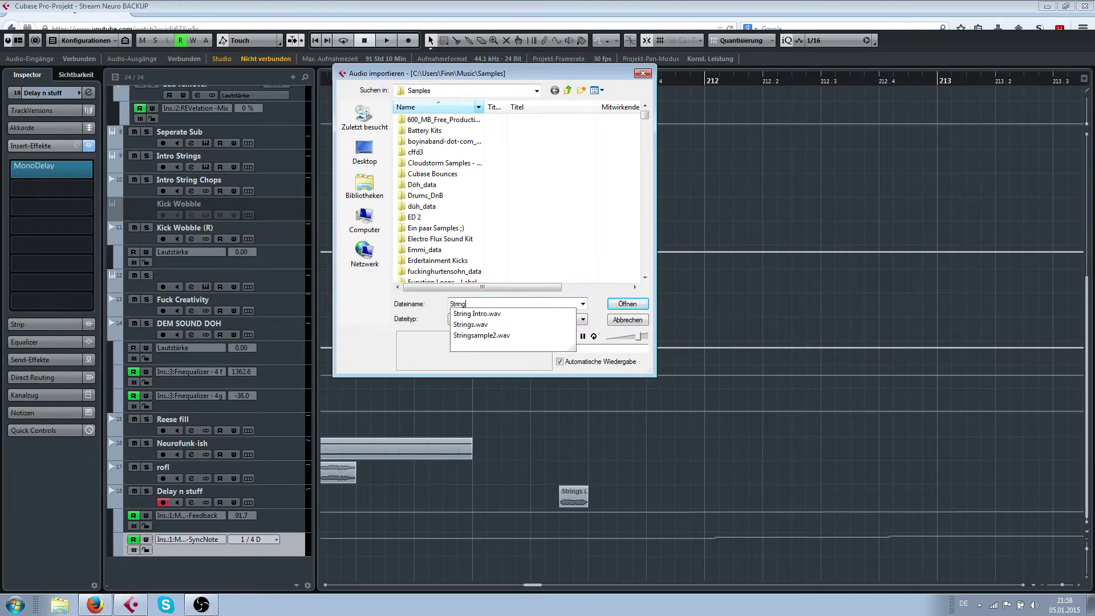
{"action": "type", "text": "g"}
{"action": "left_click", "coordinate": [542, 313]}
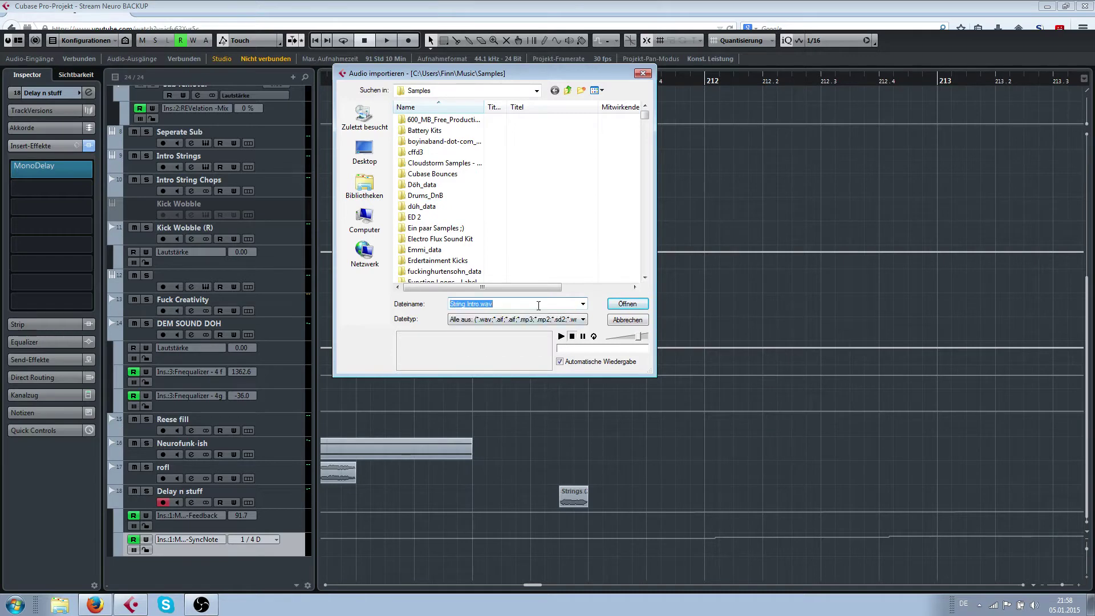
{"action": "left_click", "coordinate": [624, 310]}
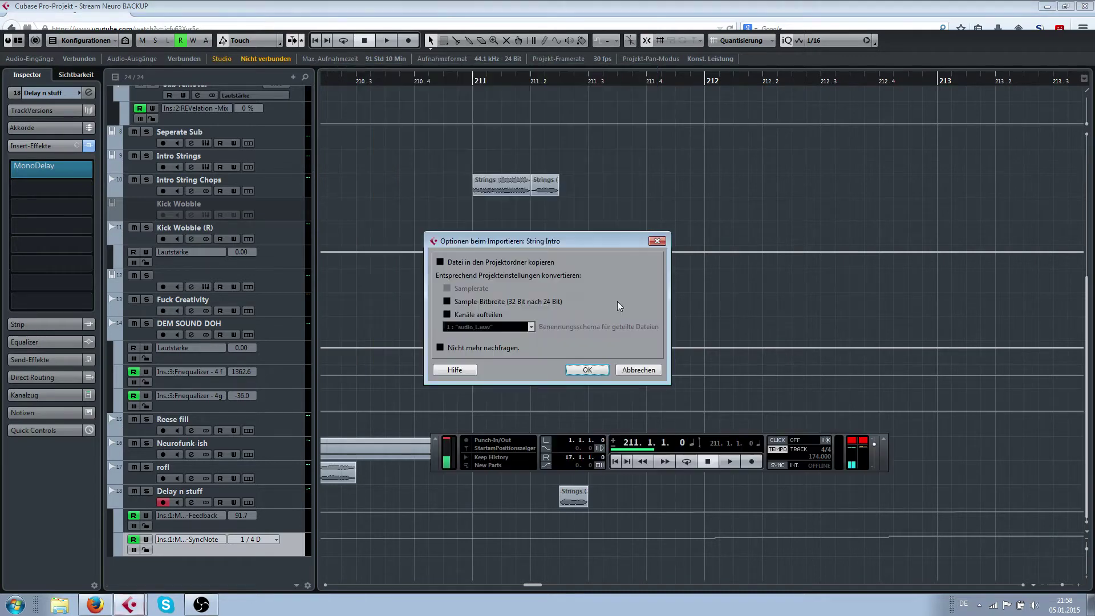
{"action": "left_click", "coordinate": [582, 369]}
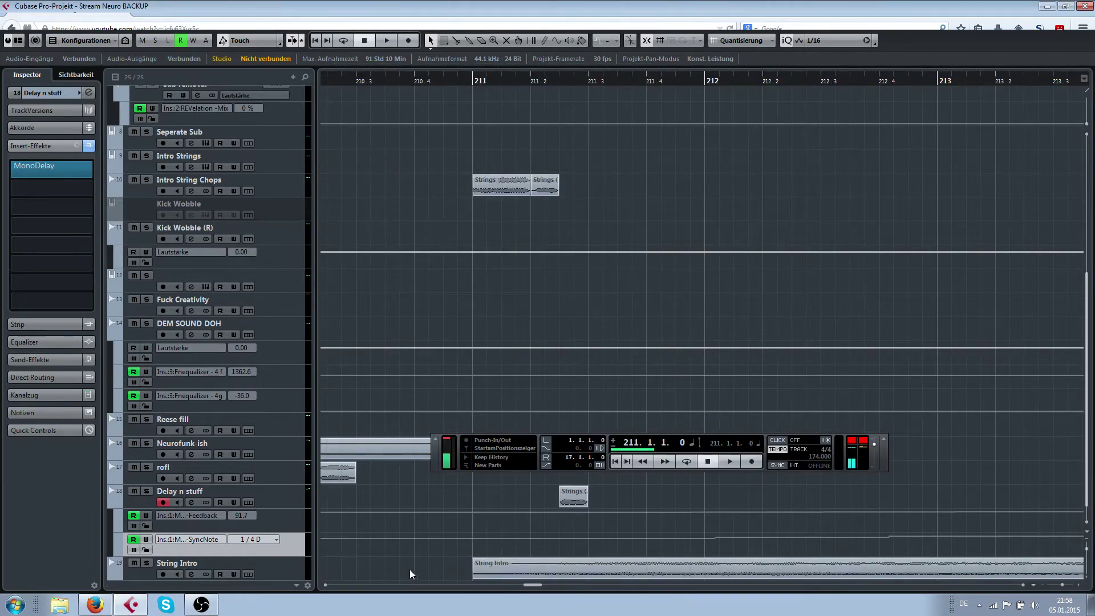
Play back the imported String Intro clip from bar 211 together with the delayed strings
{"action": "scroll", "coordinate": [417, 575], "scroll_direction": "down", "scroll_amount": 4}
{"action": "left_click", "coordinate": [497, 566]}
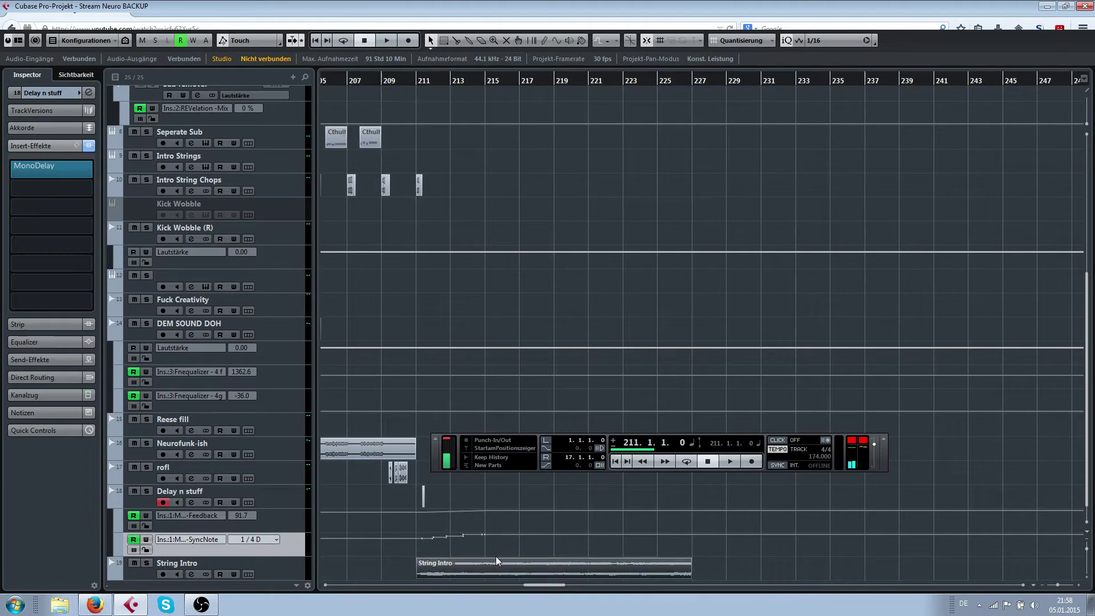
{"action": "key", "text": "space"}
{"action": "scroll", "coordinate": [415, 342], "scroll_direction": "up", "scroll_amount": 3}
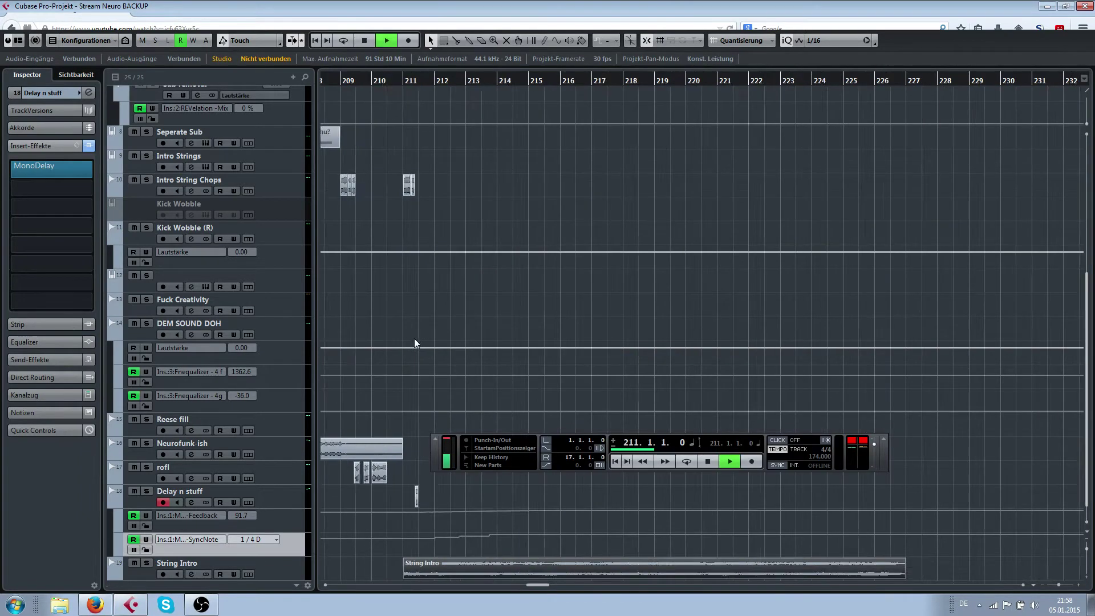
{"action": "scroll", "coordinate": [422, 365], "scroll_direction": "up", "scroll_amount": 3}
{"action": "scroll", "coordinate": [654, 516], "scroll_direction": "down", "scroll_amount": 2}
{"action": "scroll", "coordinate": [622, 556], "scroll_direction": "right", "scroll_amount": 2}
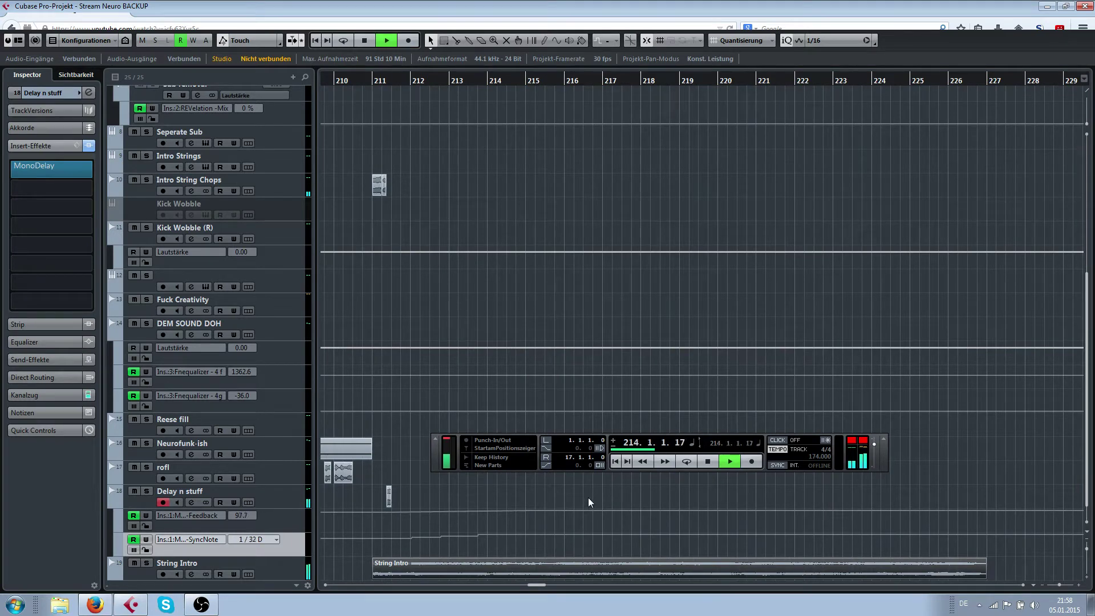
{"action": "key", "text": "space"}
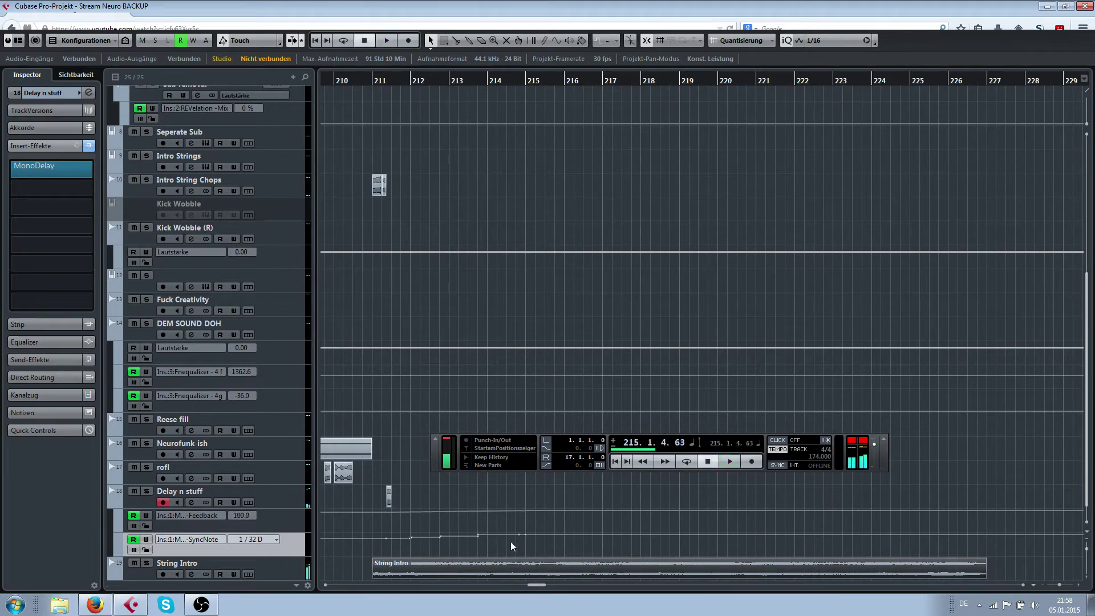
Delete the MonoDelay SyncNote automation points between bars 212 and 215 and play the ending from bar 211
{"action": "left_click_drag", "start_coordinate": [390, 526], "coordinate": [399, 522]}
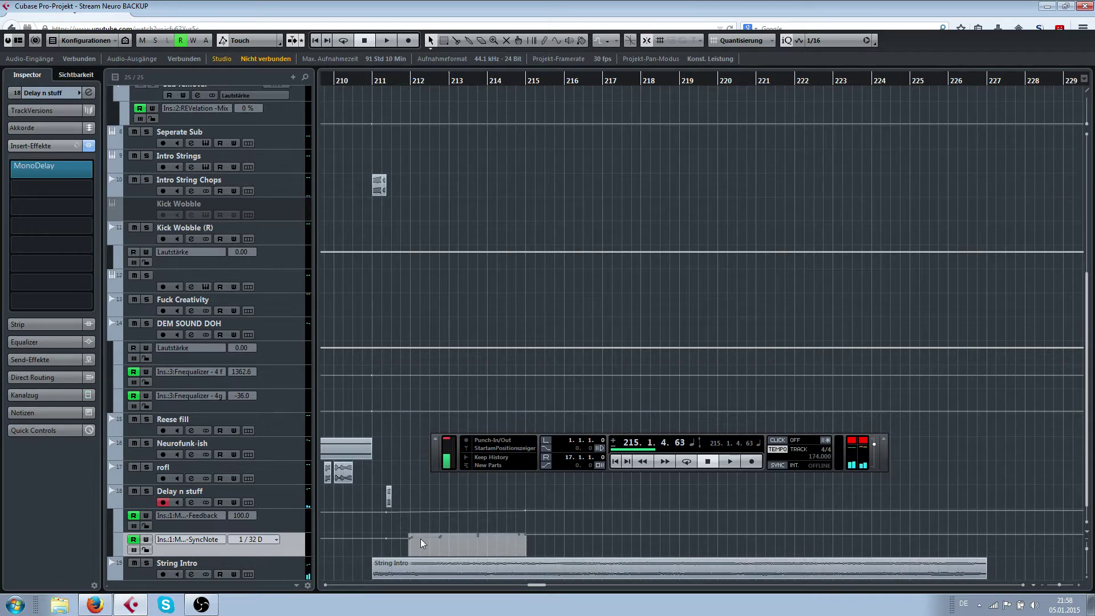
{"action": "key", "text": "Delete"}
{"action": "left_click", "coordinate": [374, 80]}
{"action": "key", "text": "space"}
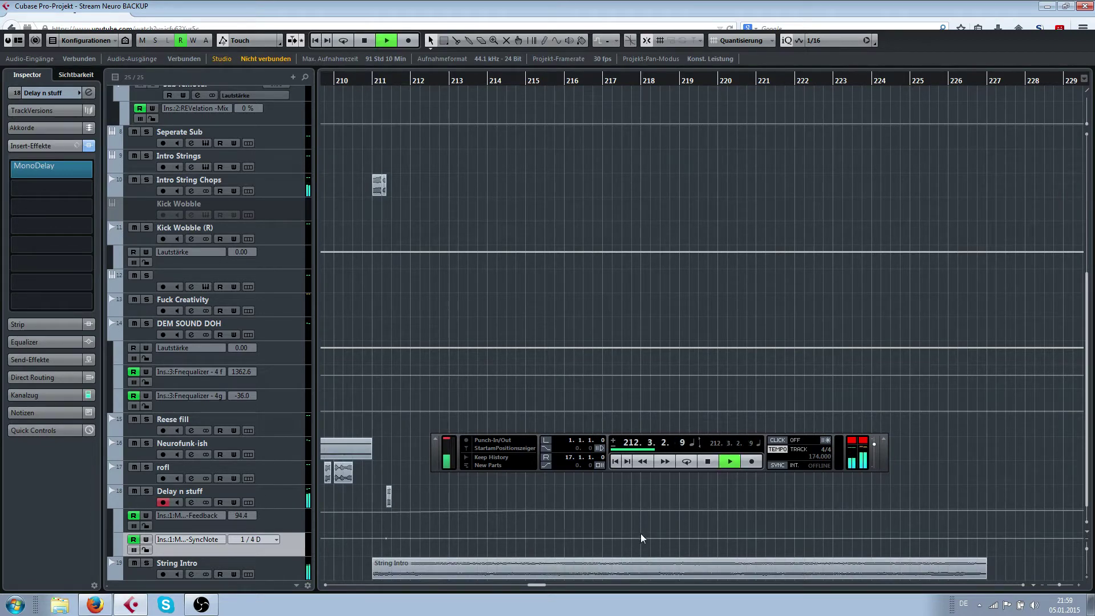
{"action": "left_click", "coordinate": [223, 488]}
{"action": "left_click", "coordinate": [648, 290]}
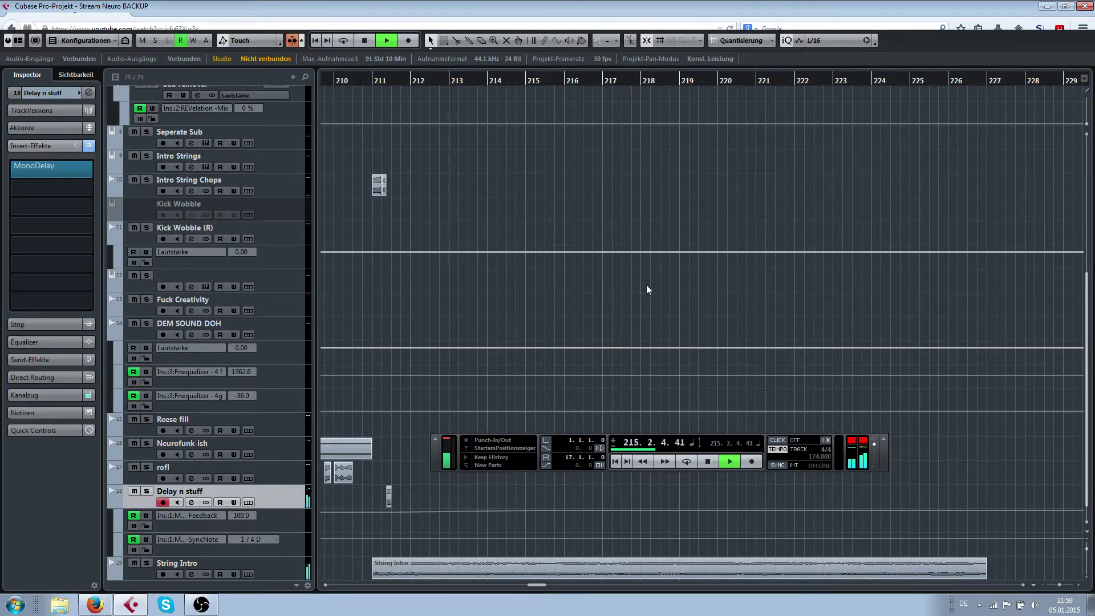
Listen to the reverb transition around bar 145, where the Kick Wobble parts end
{"action": "scroll", "coordinate": [643, 263], "scroll_direction": "down", "scroll_amount": 2}
{"action": "scroll", "coordinate": [639, 261], "scroll_direction": "left", "scroll_amount": 3}
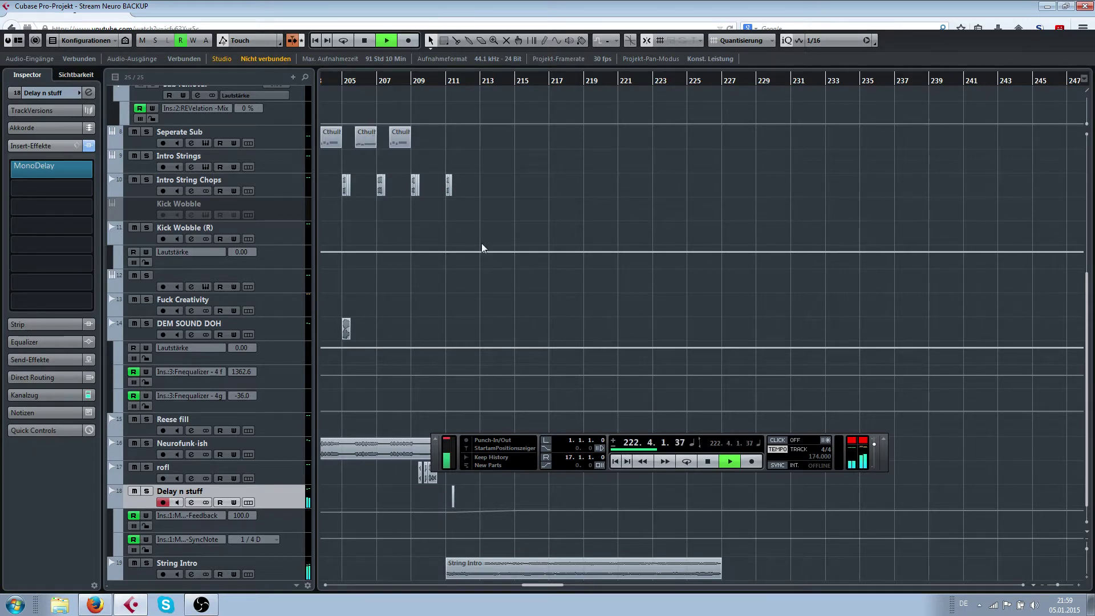
{"action": "key", "text": "g"}
{"action": "key", "text": "g"}
{"action": "key", "text": "g"}
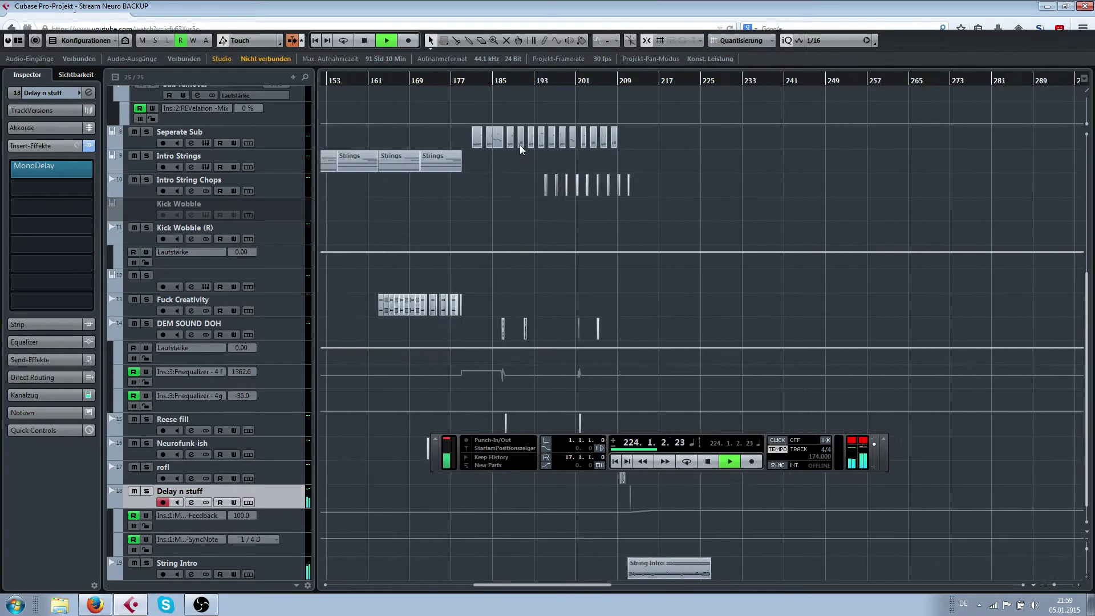
{"action": "scroll", "coordinate": [519, 145], "scroll_direction": "left", "scroll_amount": 8}
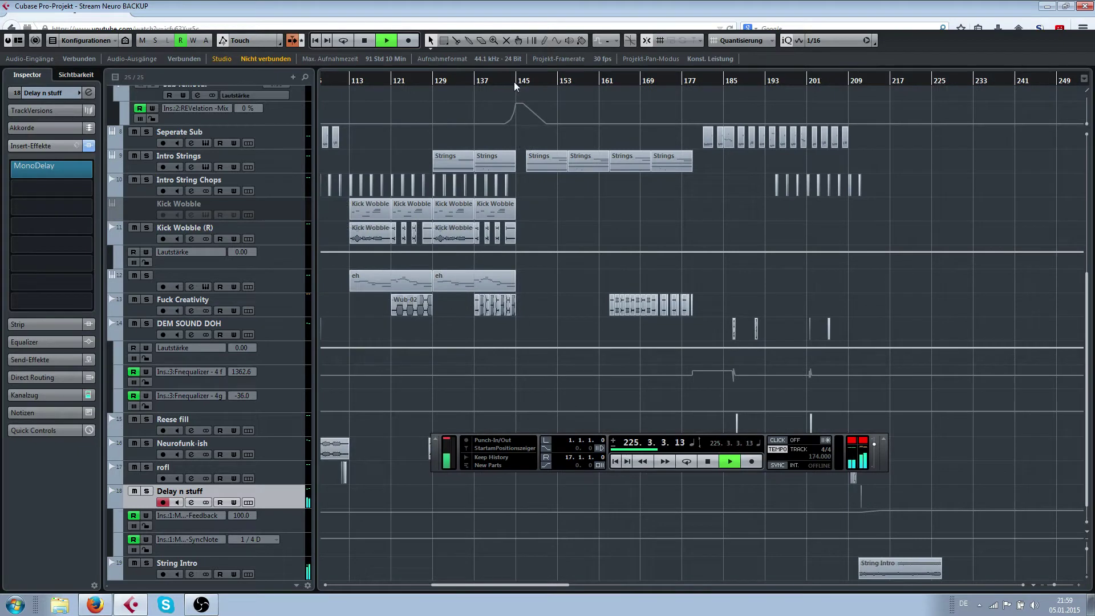
{"action": "left_click", "coordinate": [514, 81]}
{"action": "key", "text": "h"}
{"action": "key", "text": "h"}
{"action": "key", "text": "h"}
{"action": "key", "text": "h"}
{"action": "key", "text": "h"}
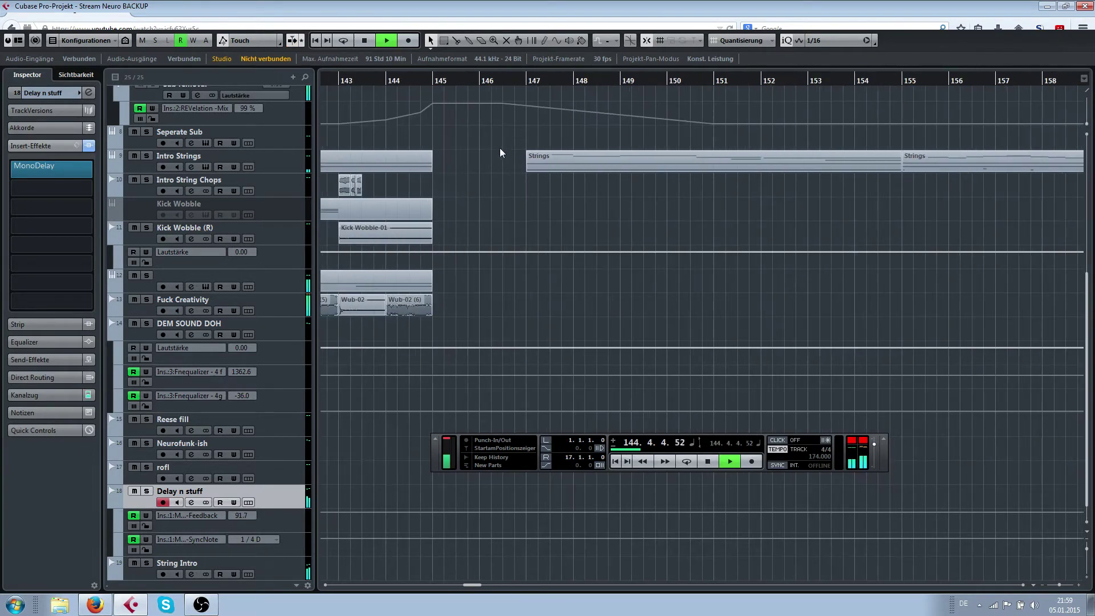
{"action": "left_click", "coordinate": [545, 208]}
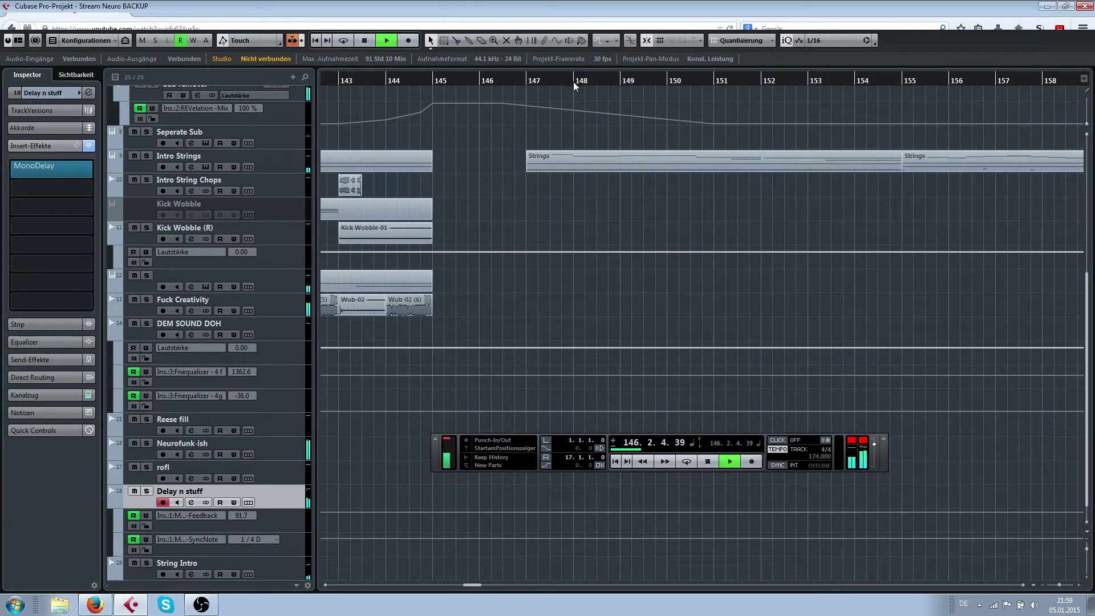
{"action": "key", "text": "space"}
Set the left locator to bar 143 and the right locator to bar 149 around the reverb transition
{"action": "key", "text": "h"}
{"action": "key", "text": "h"}
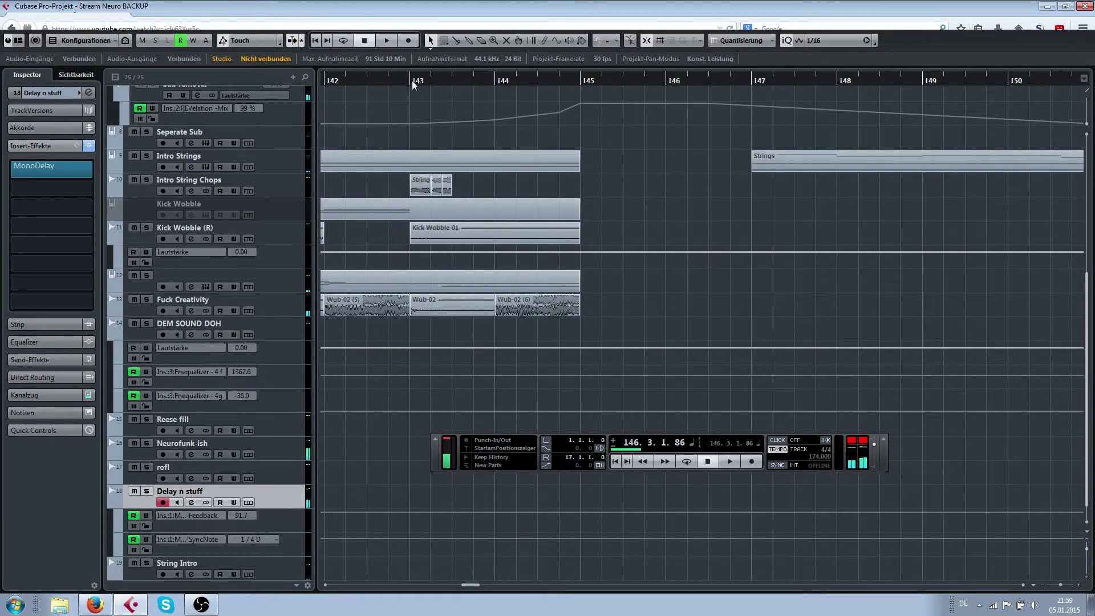
{"action": "left_click", "coordinate": [415, 83], "text": "ctrl"}
{"action": "left_click", "coordinate": [887, 83], "text": "alt"}
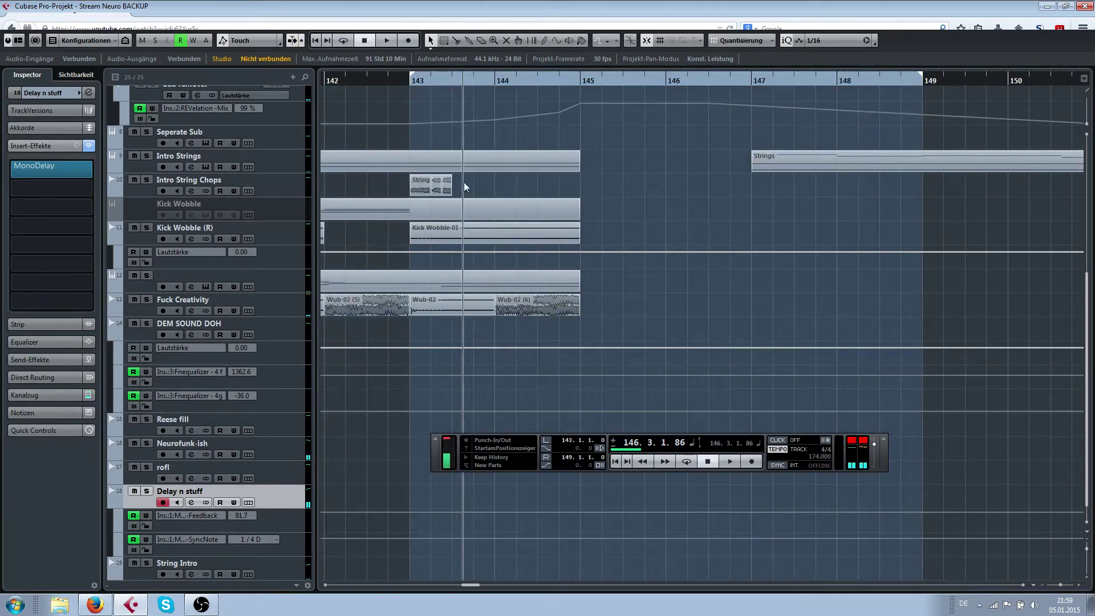
Mute the Neurofunk-ish track and export the mixdown between the locators as Reverb FX, skipping the import into the project
{"action": "scroll", "coordinate": [199, 434], "scroll_direction": "down", "scroll_amount": 1}
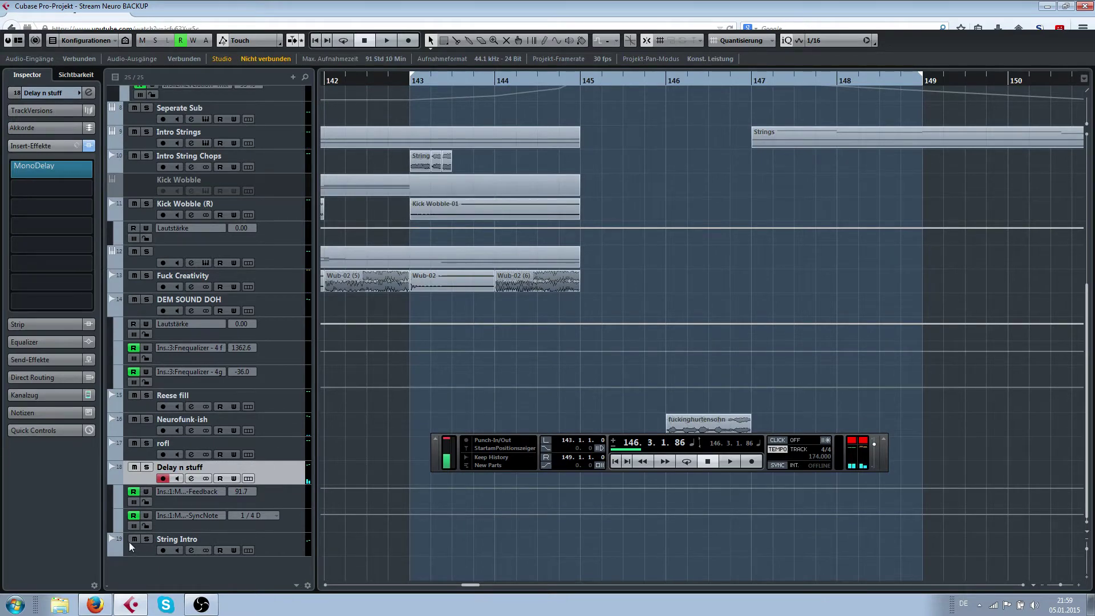
{"action": "left_click", "coordinate": [135, 421]}
{"action": "key", "text": "ctrl+e"}
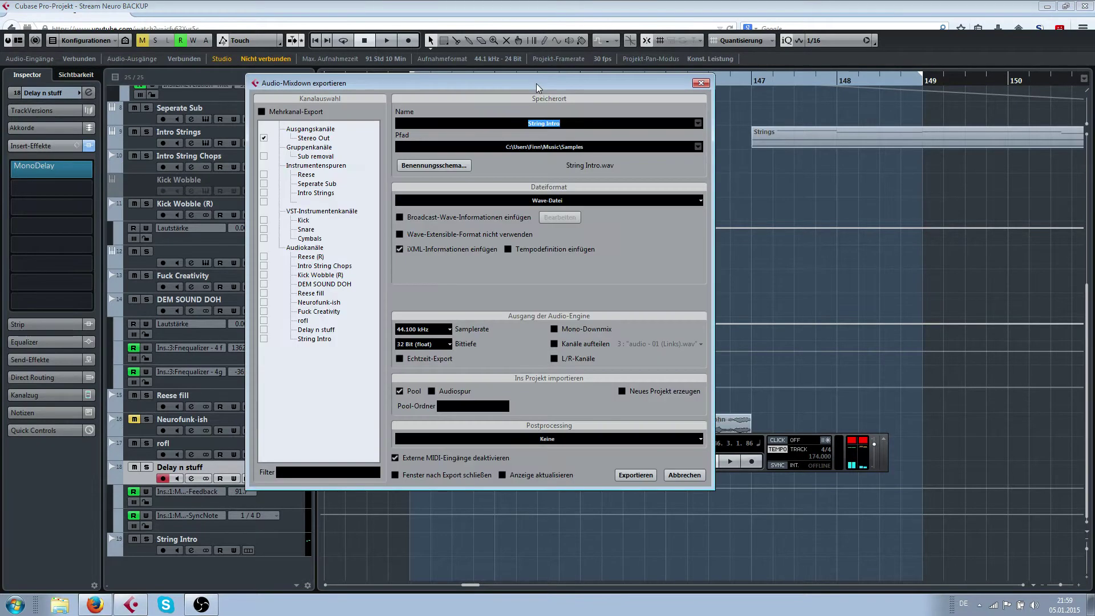
{"action": "type", "text": "Reverb FX"}
{"action": "left_click", "coordinate": [643, 472]}
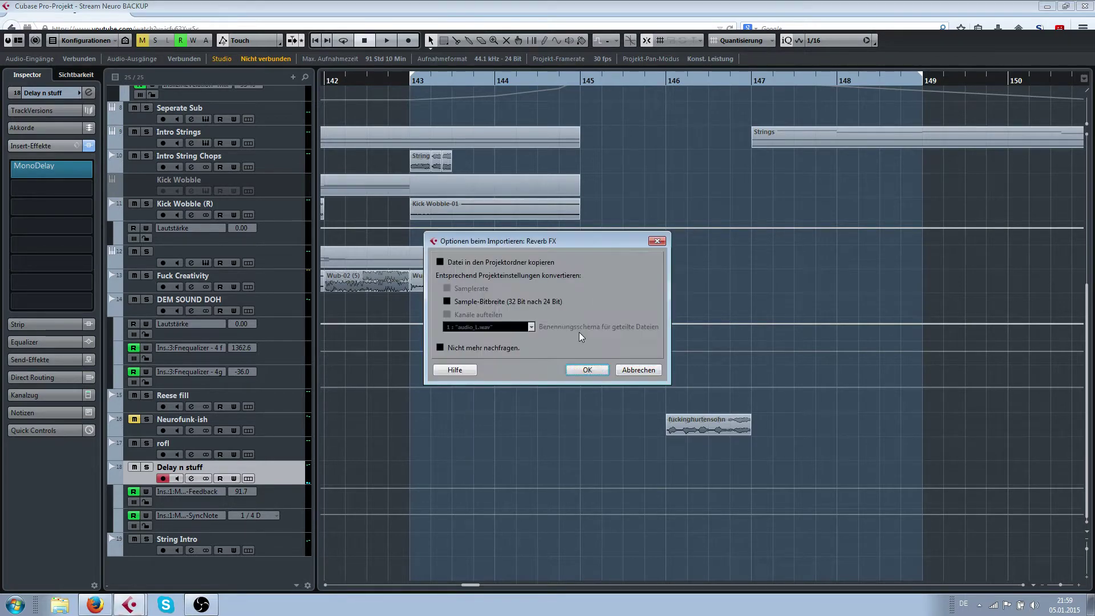
{"action": "left_click", "coordinate": [633, 372]}
{"action": "left_click", "coordinate": [667, 473]}
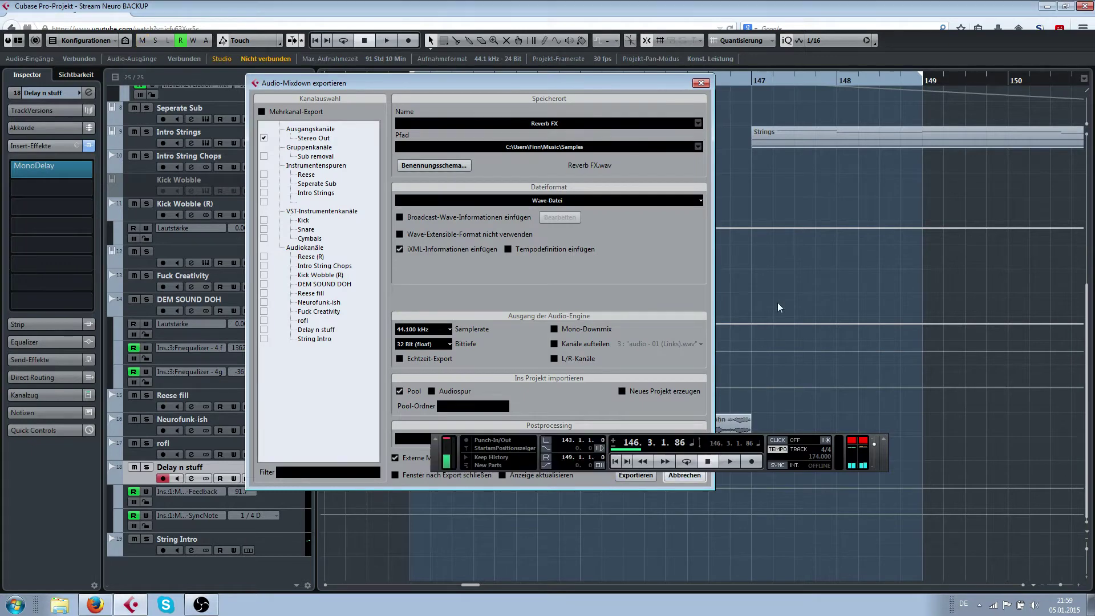
Import Reverb FX.wav at bar 211 on the Delay n stuff track with the default import options
{"action": "scroll", "coordinate": [770, 247], "scroll_direction": "down", "scroll_amount": 6}
{"action": "scroll", "coordinate": [775, 246], "scroll_direction": "right", "scroll_amount": 5}
{"action": "scroll", "coordinate": [793, 249], "scroll_direction": "right", "scroll_amount": 4}
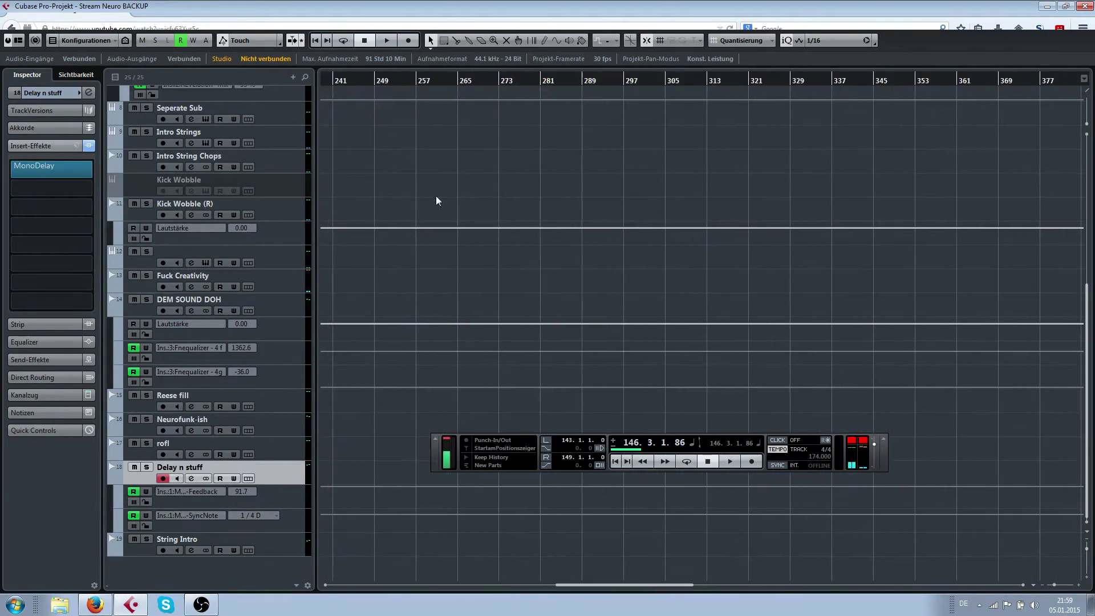
{"action": "scroll", "coordinate": [436, 196], "scroll_direction": "left", "scroll_amount": 4}
{"action": "scroll", "coordinate": [466, 187], "scroll_direction": "up", "scroll_amount": 5}
{"action": "scroll", "coordinate": [455, 184], "scroll_direction": "up", "scroll_amount": 2}
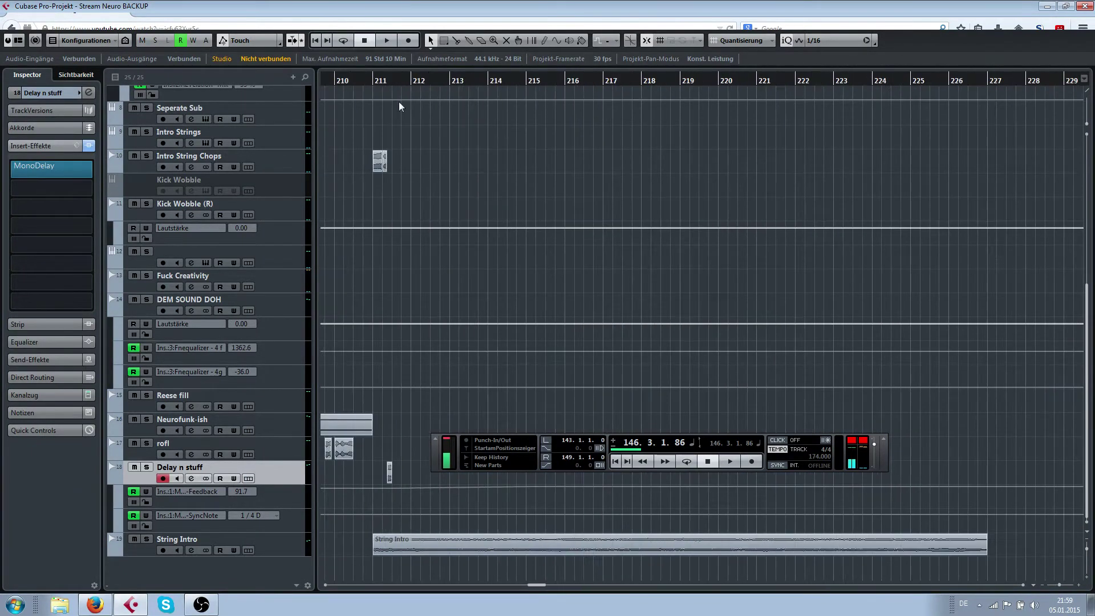
{"action": "left_click", "coordinate": [374, 82]}
{"action": "key", "text": "ctrl+i"}
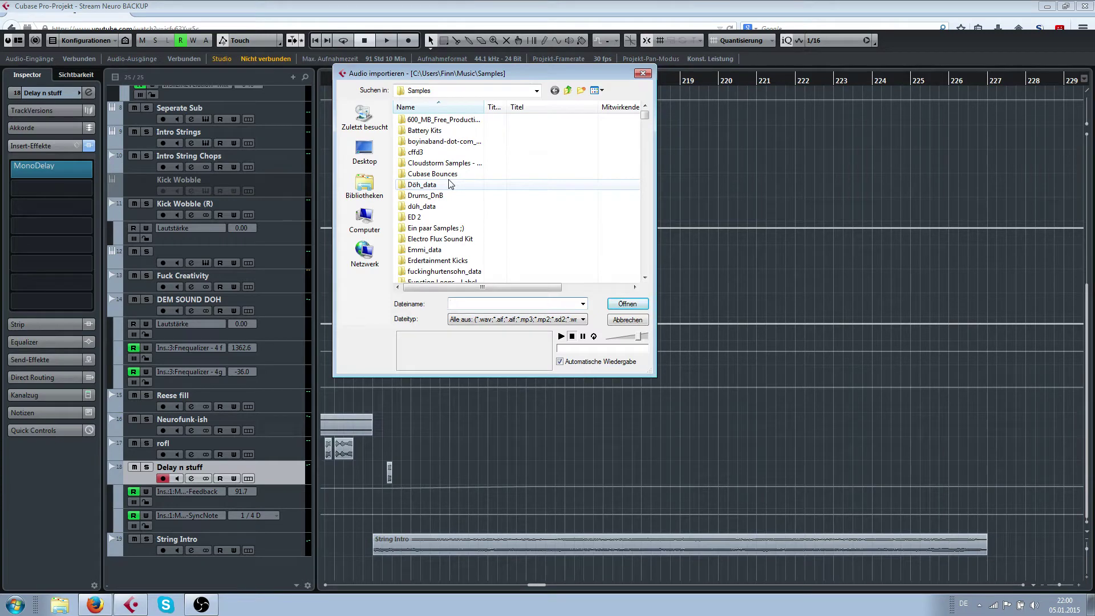
{"action": "type", "text": "Reverb"}
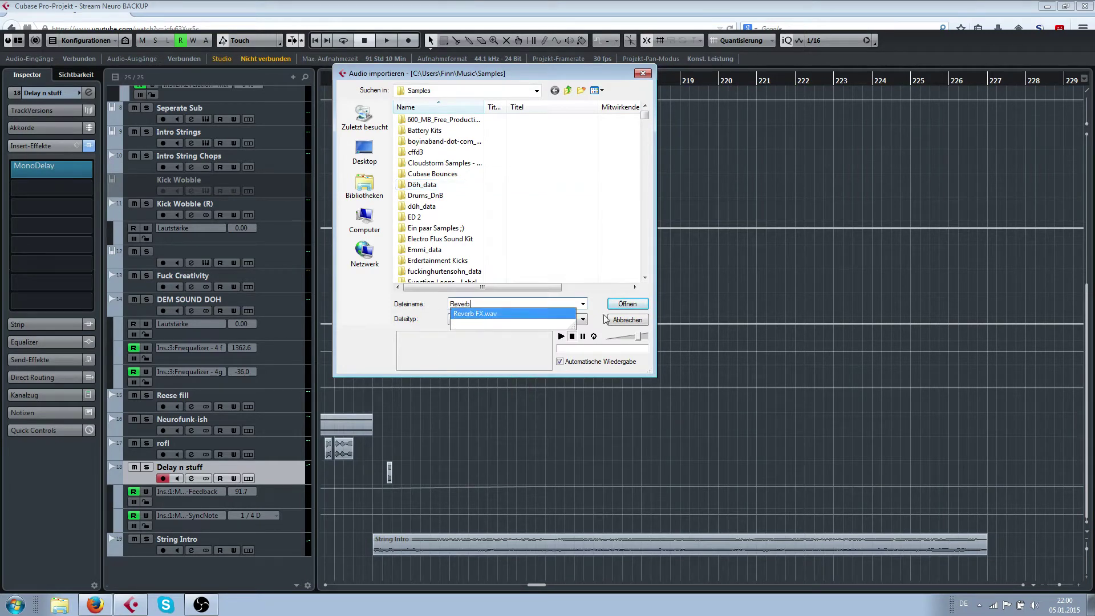
{"action": "left_click", "coordinate": [627, 304]}
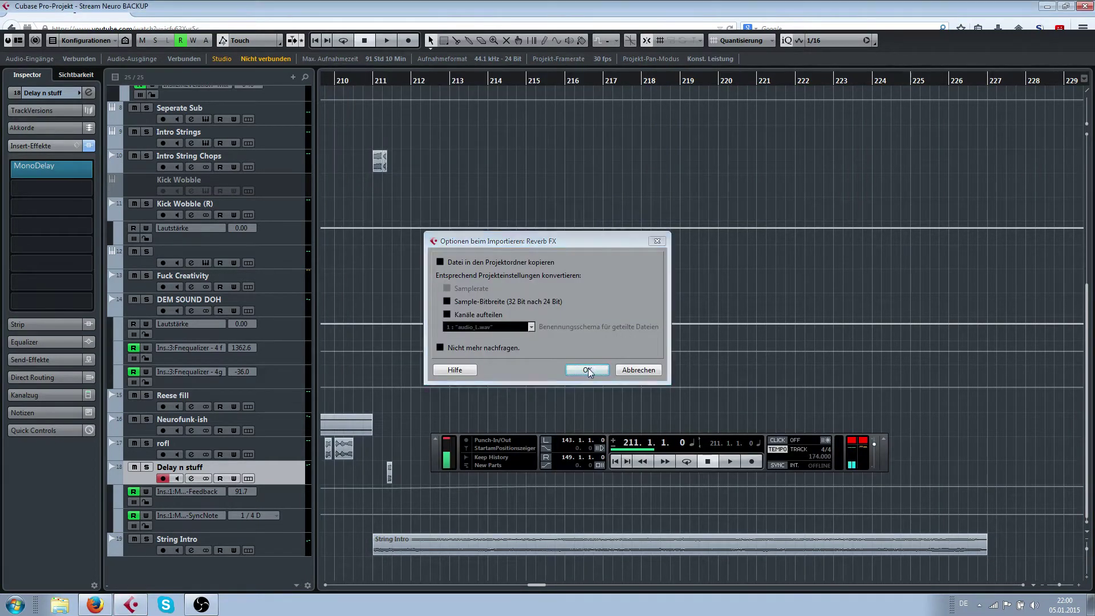
{"action": "left_click", "coordinate": [588, 371]}
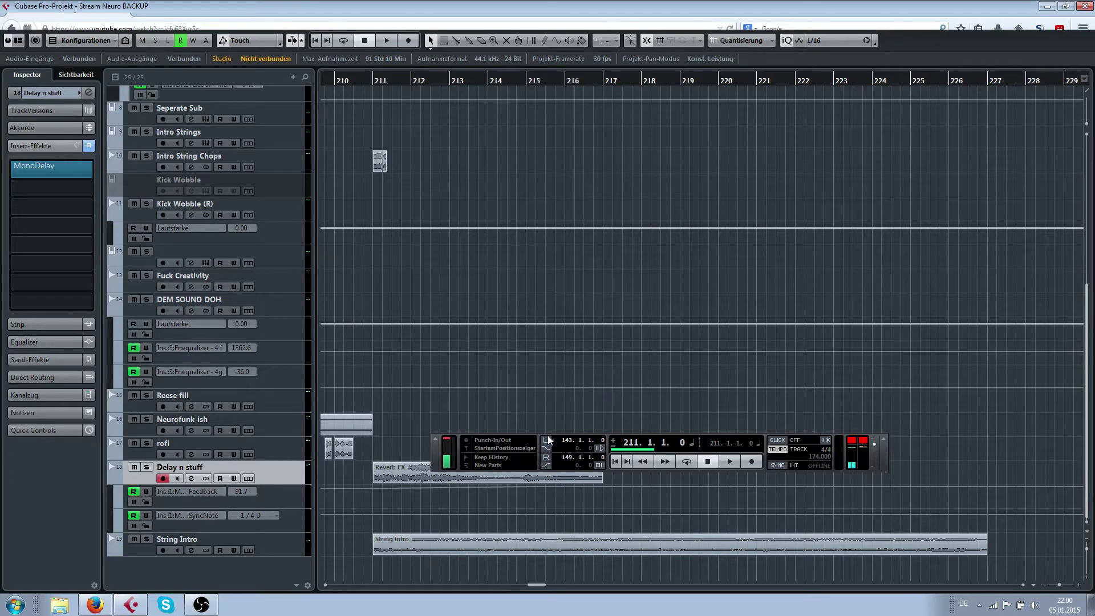
Reverse the Reverb FX clip and give it a long fade-in from bar 211 to about bar 215
{"action": "left_click_drag", "start_coordinate": [548, 439], "coordinate": [537, 296]}
{"action": "left_click", "coordinate": [517, 477]}
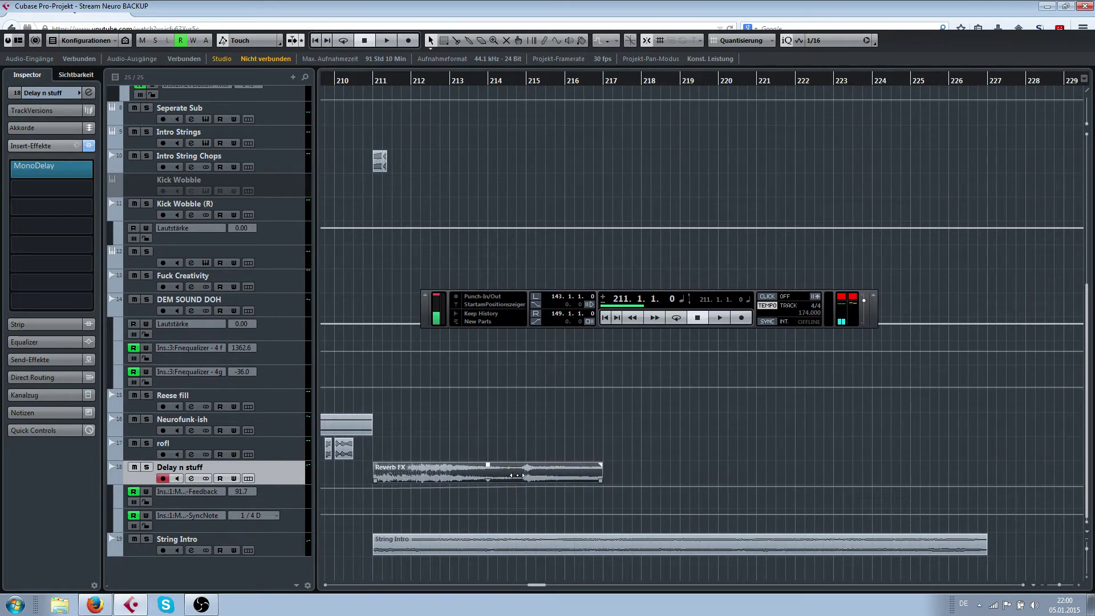
{"action": "key", "text": "ctrl+r"}
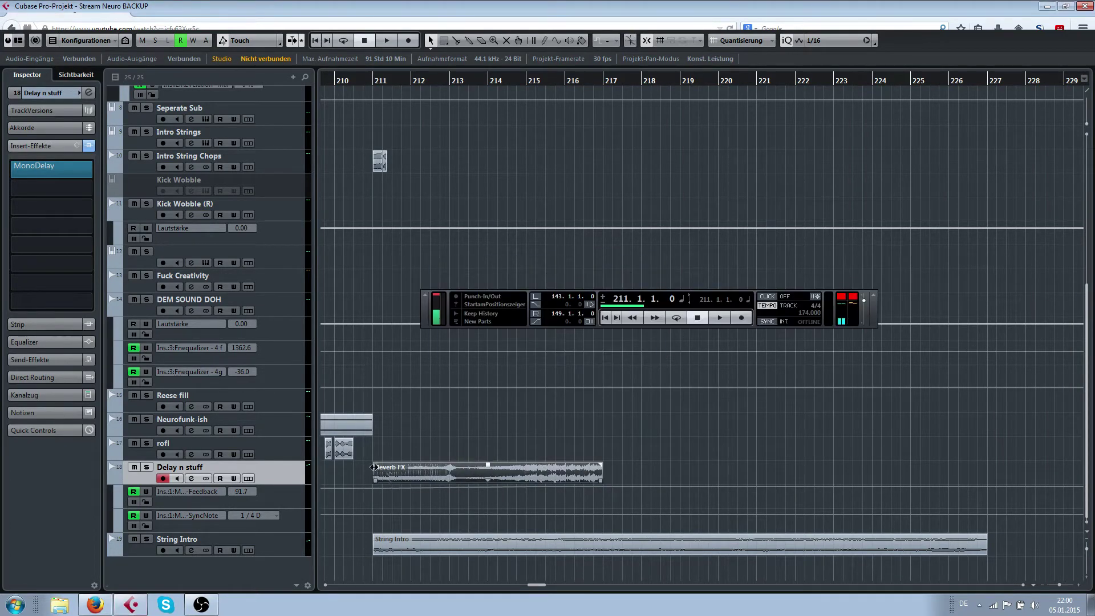
{"action": "left_click_drag", "start_coordinate": [374, 466], "coordinate": [534, 463]}
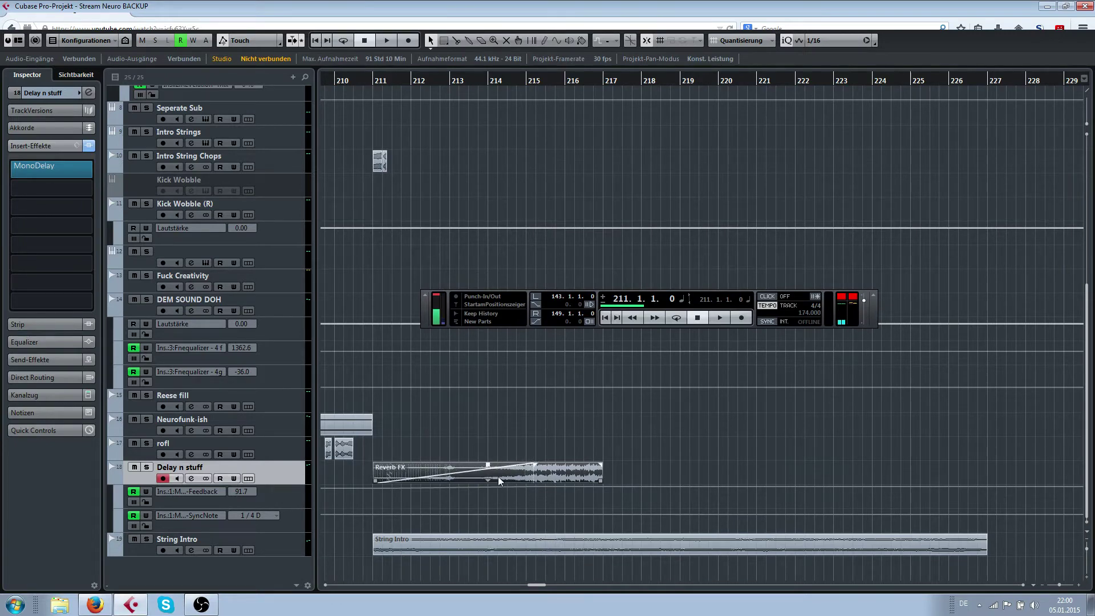
Move the Reverb FX clip to a new audio track below String Intro, bypass that track's insert effects and start playback
{"action": "left_click_drag", "start_coordinate": [497, 564], "coordinate": [497, 563]}
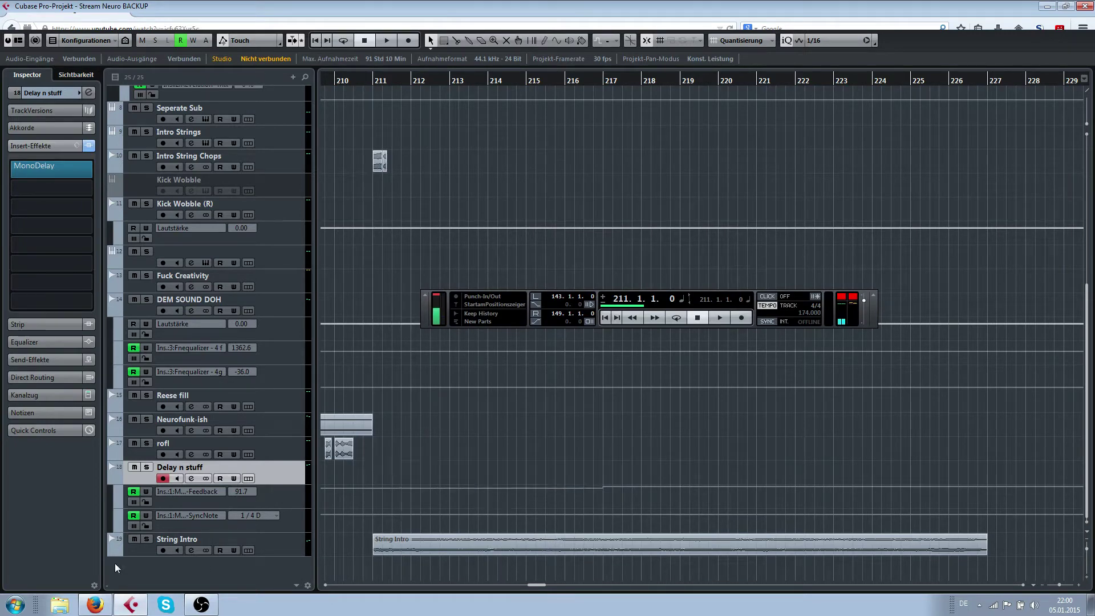
{"action": "left_click", "coordinate": [87, 146]}
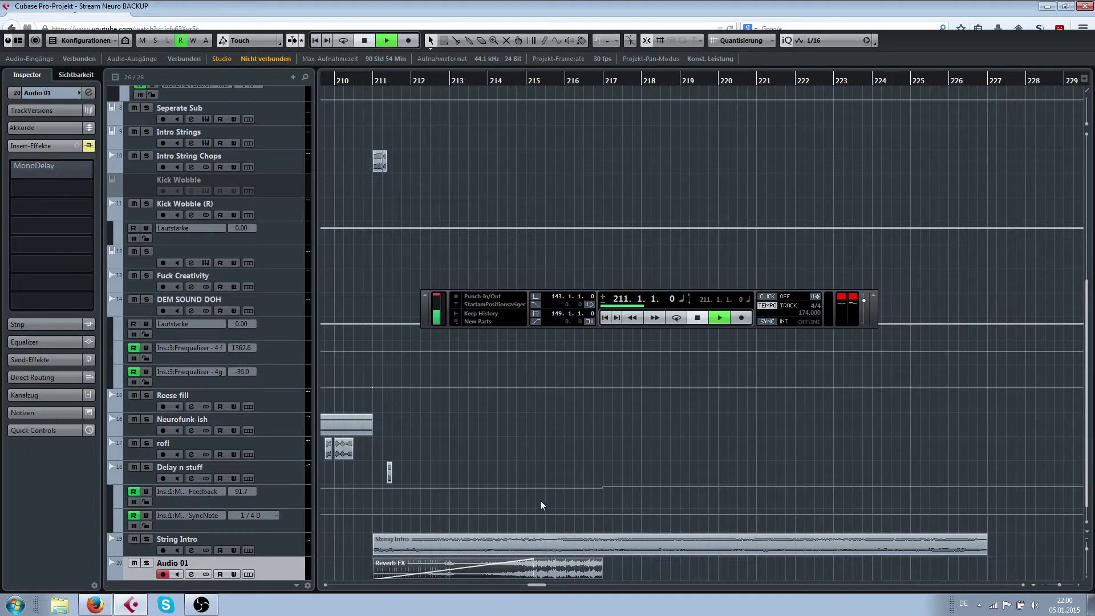
{"action": "key", "text": "space"}
Shift the Reverb FX clip about one bar later while the ending plays
{"action": "scroll", "coordinate": [536, 574], "scroll_direction": "down", "scroll_amount": 1}
{"action": "left_click_drag", "start_coordinate": [555, 575], "coordinate": [546, 551]}
{"action": "scroll", "coordinate": [535, 552], "scroll_direction": "up", "scroll_amount": 2}
{"action": "left_click", "coordinate": [477, 570]}
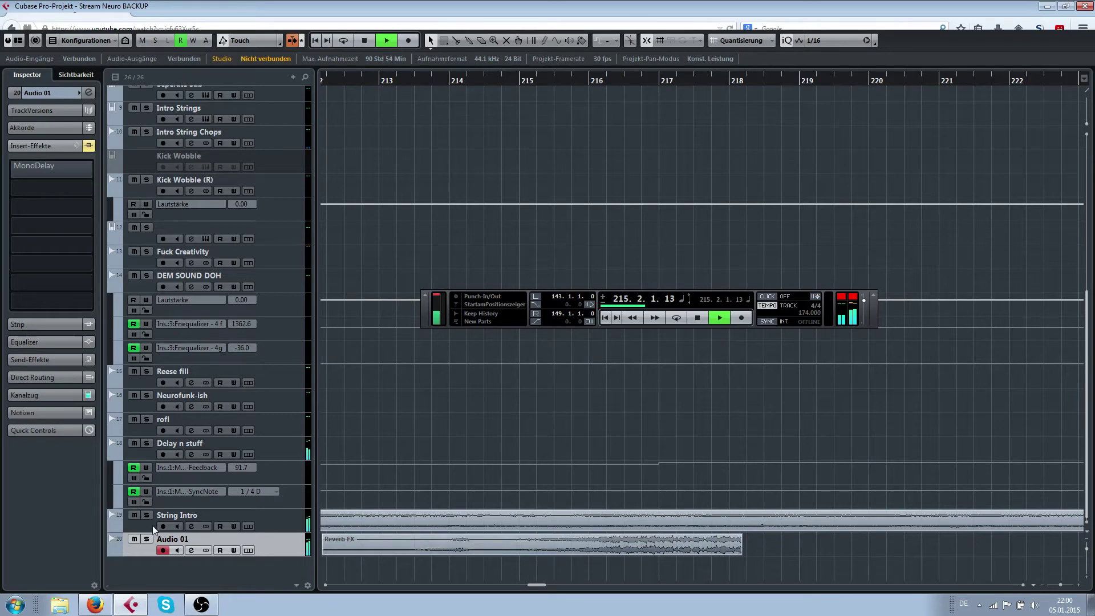
Set the Audio 01 channel volume to -0.67 dB during playback and stop the ending
{"action": "left_click", "coordinate": [54, 395]}
{"action": "scroll", "coordinate": [33, 349], "scroll_direction": "down", "scroll_amount": 2}
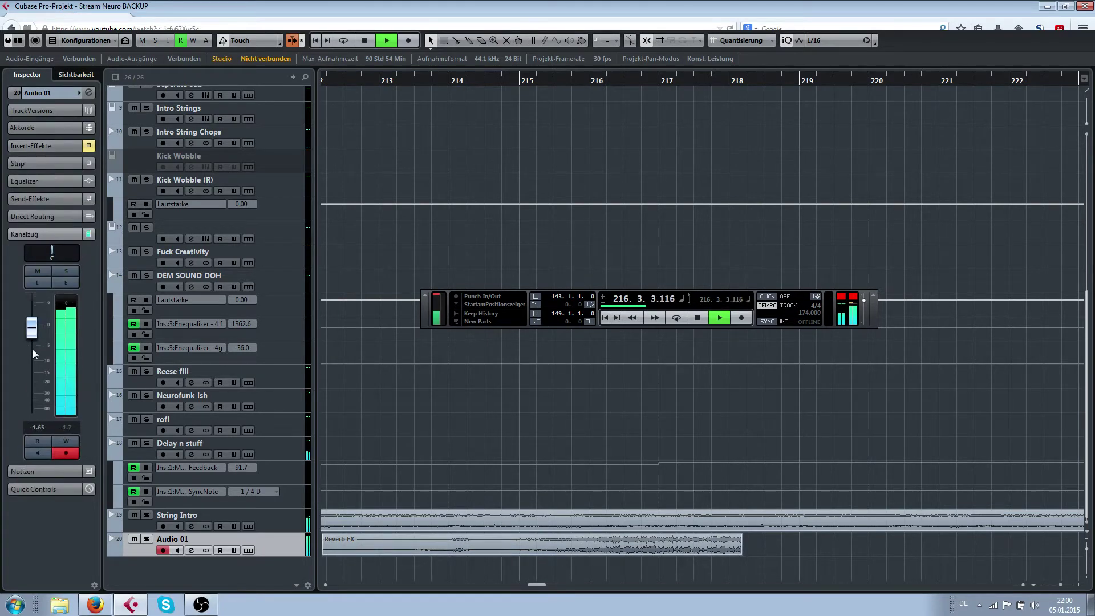
{"action": "scroll", "coordinate": [742, 506], "scroll_direction": "down", "scroll_amount": 1}
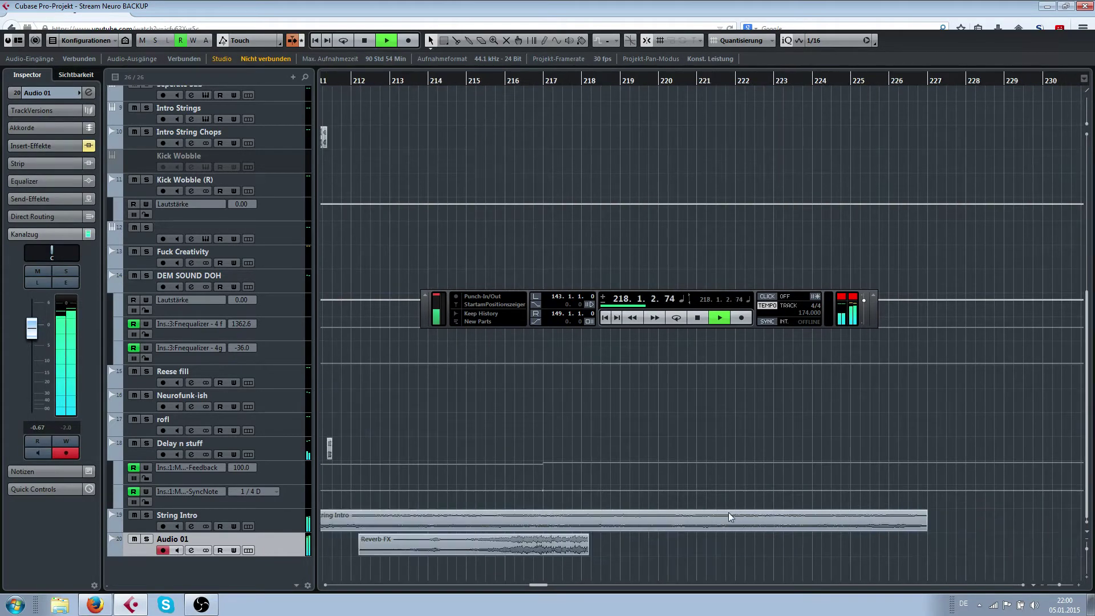
{"action": "key", "text": "space"}
{"action": "scroll", "coordinate": [574, 528], "scroll_direction": "down", "scroll_amount": 1}
{"action": "key", "text": "g"}
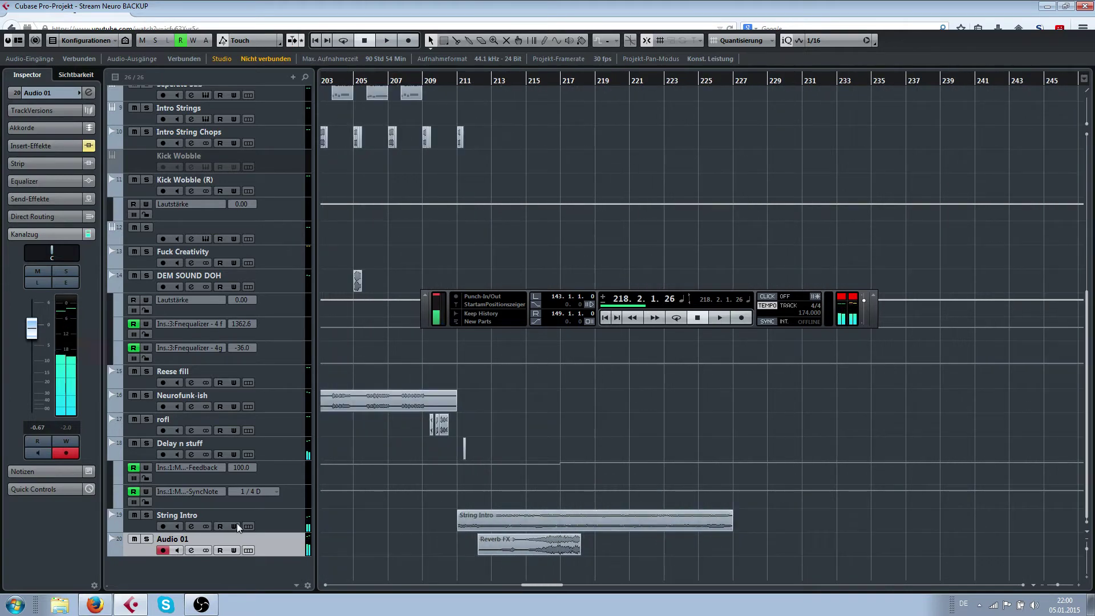
Rename the Audio 01 track to HOLYFUCK and delete its Reverb FX clip
{"action": "double_click", "coordinate": [172, 542]}
{"action": "type", "text": "HOLYFUCK"}
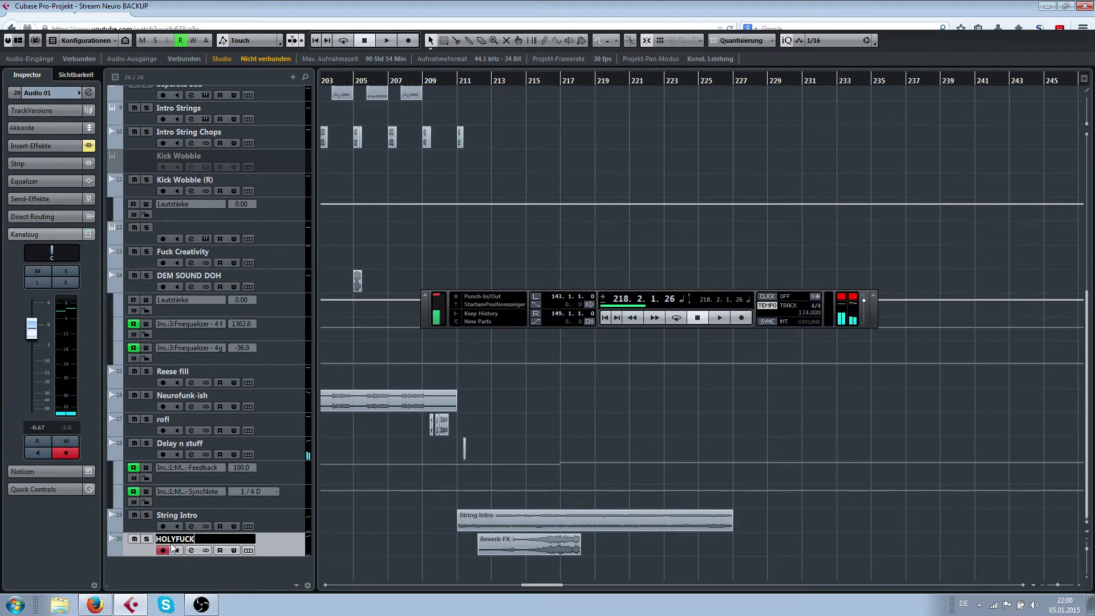
{"action": "key", "text": "Return"}
{"action": "left_click", "coordinate": [529, 542]}
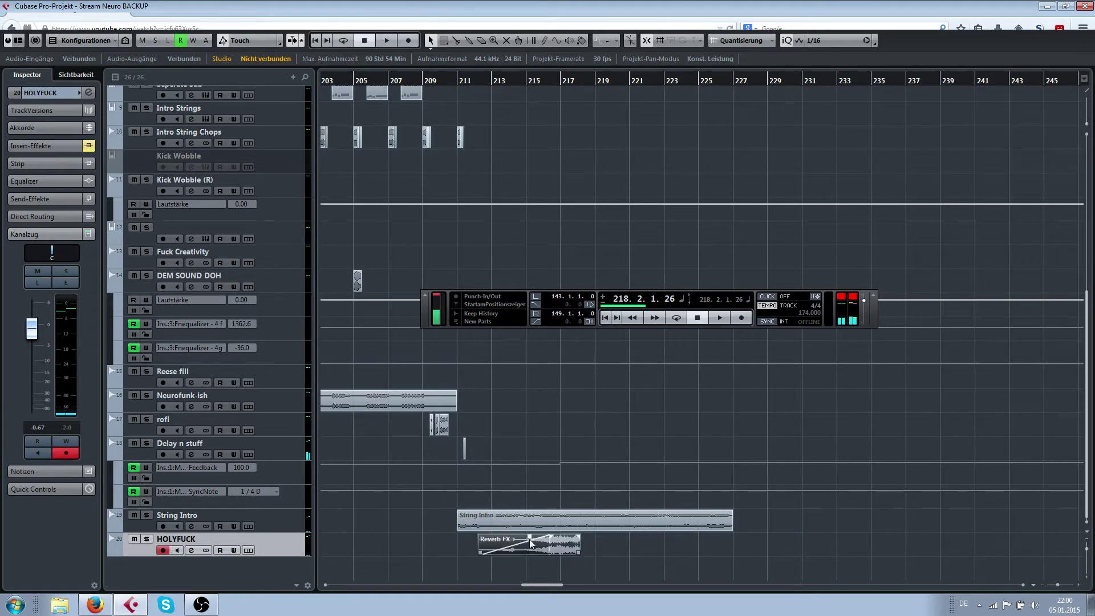
{"action": "key", "text": "Delete"}
Place the playback cursor at bar 211 and select the String Intro clip
{"action": "scroll", "coordinate": [474, 283], "scroll_direction": "down", "scroll_amount": 2}
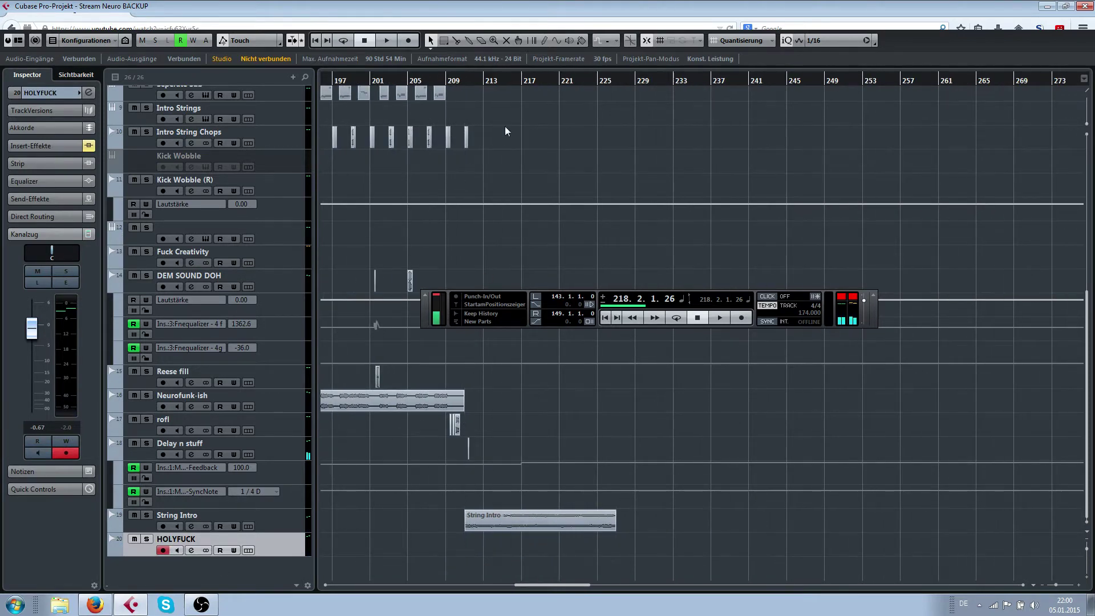
{"action": "scroll", "coordinate": [507, 181], "scroll_direction": "up", "scroll_amount": 3}
{"action": "scroll", "coordinate": [416, 160], "scroll_direction": "up", "scroll_amount": 2}
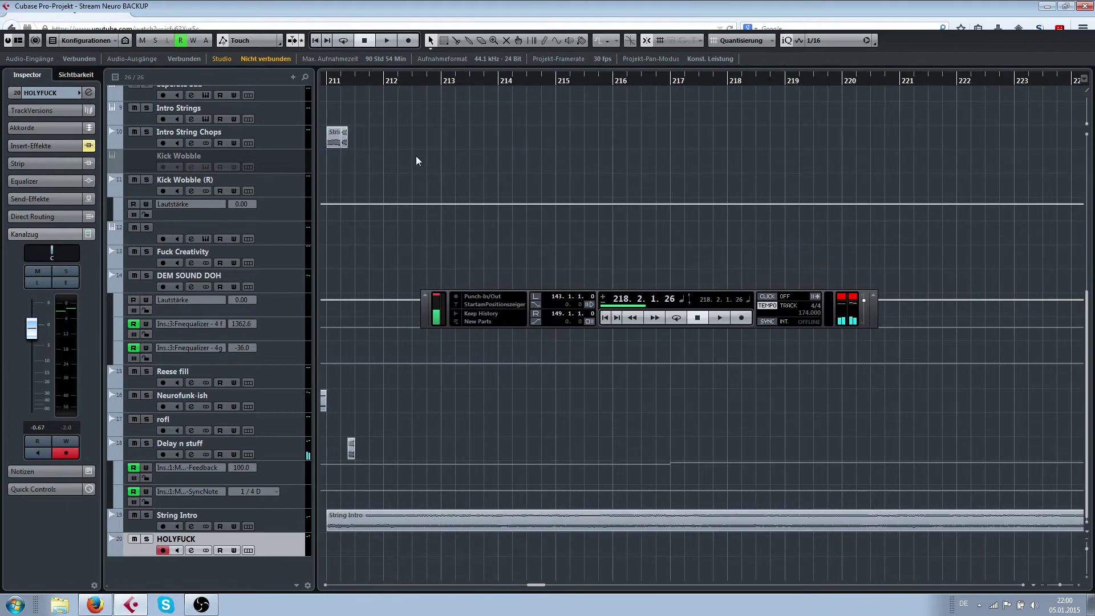
{"action": "left_click", "coordinate": [327, 84]}
{"action": "scroll", "coordinate": [438, 128], "scroll_direction": "down", "scroll_amount": 2}
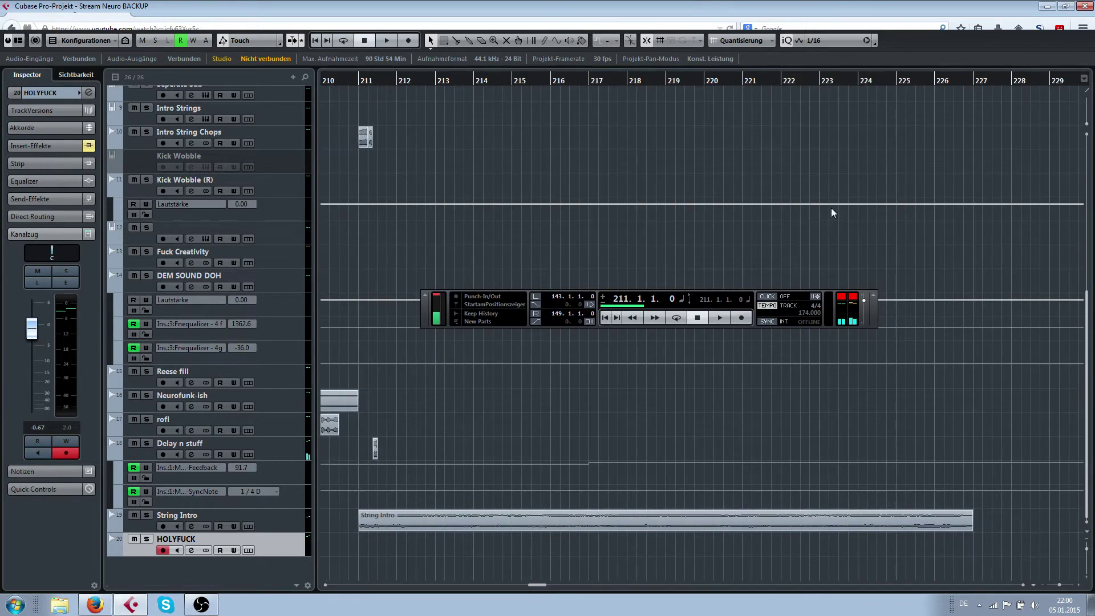
{"action": "left_click", "coordinate": [722, 522]}
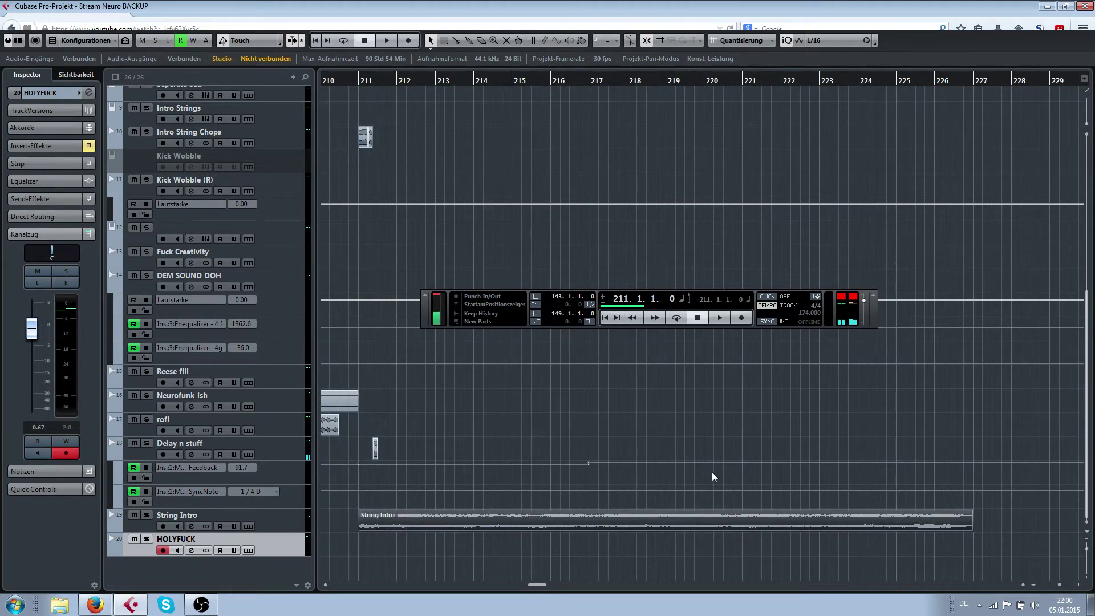
Set the left locator to bar 133, ahead of the reverb transition, and play the section from there
{"action": "scroll", "coordinate": [565, 131], "scroll_direction": "down", "scroll_amount": 3}
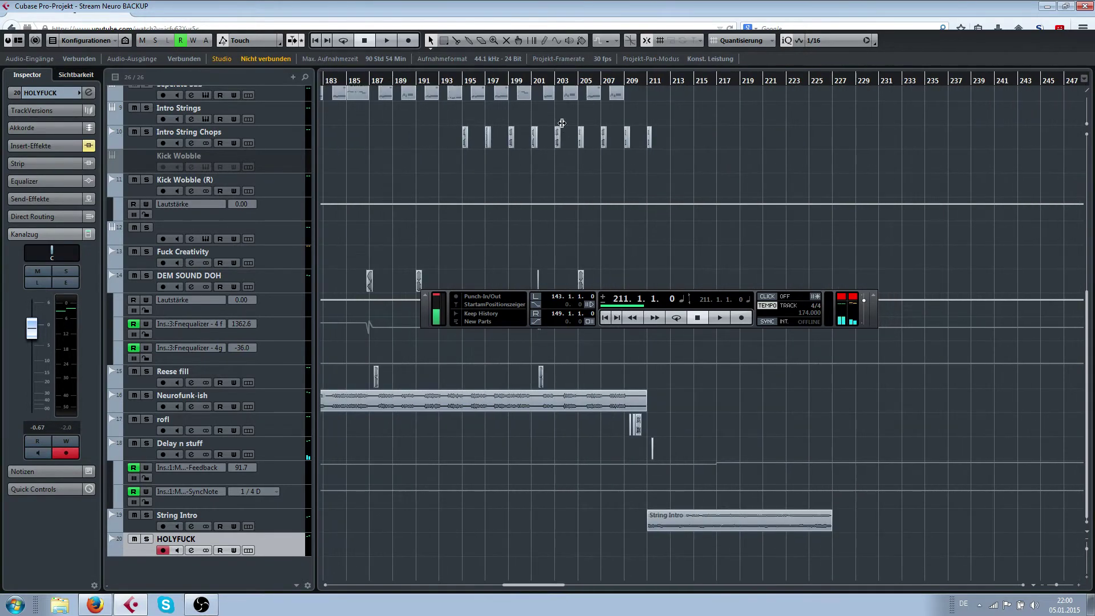
{"action": "scroll", "coordinate": [548, 108], "scroll_direction": "left", "scroll_amount": 8}
{"action": "scroll", "coordinate": [618, 108], "scroll_direction": "left", "scroll_amount": 4}
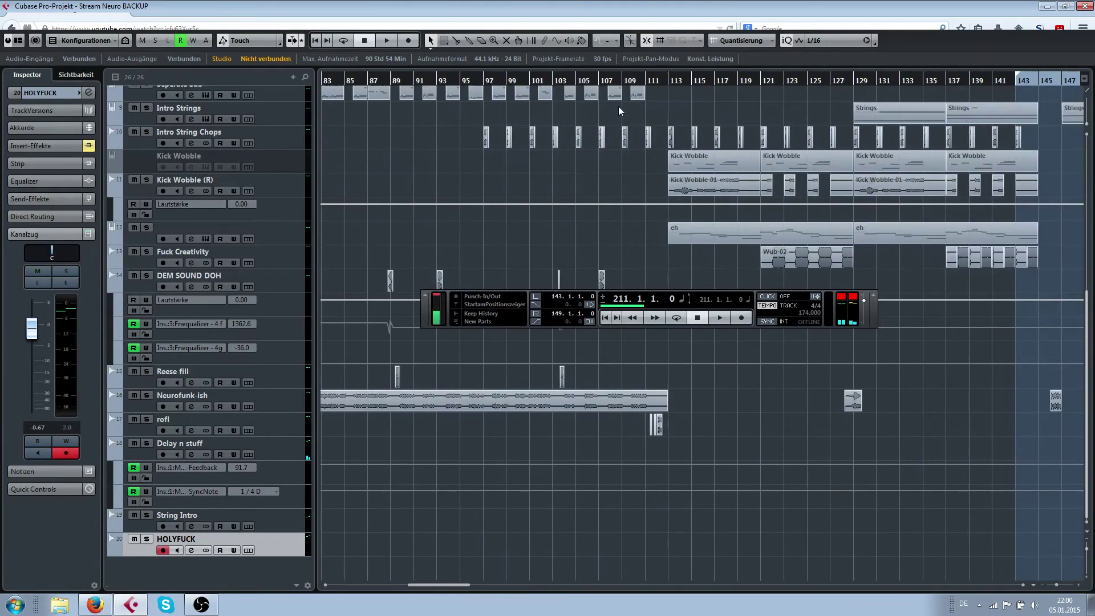
{"action": "scroll", "coordinate": [618, 106], "scroll_direction": "down", "scroll_amount": 3}
{"action": "scroll", "coordinate": [617, 108], "scroll_direction": "up", "scroll_amount": 8}
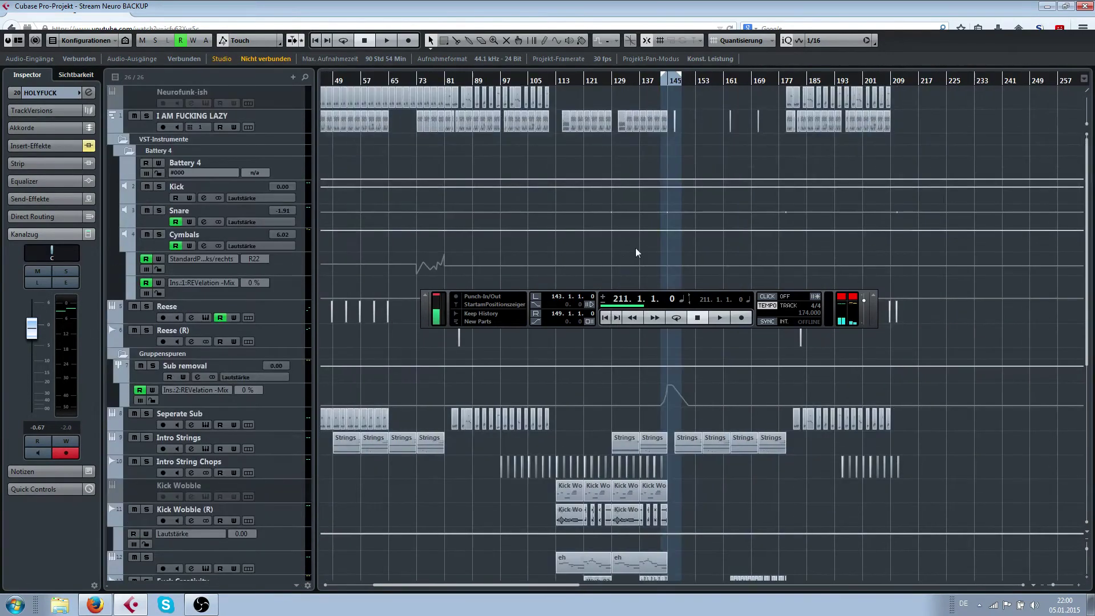
{"action": "scroll", "coordinate": [793, 235], "scroll_direction": "up", "scroll_amount": 4}
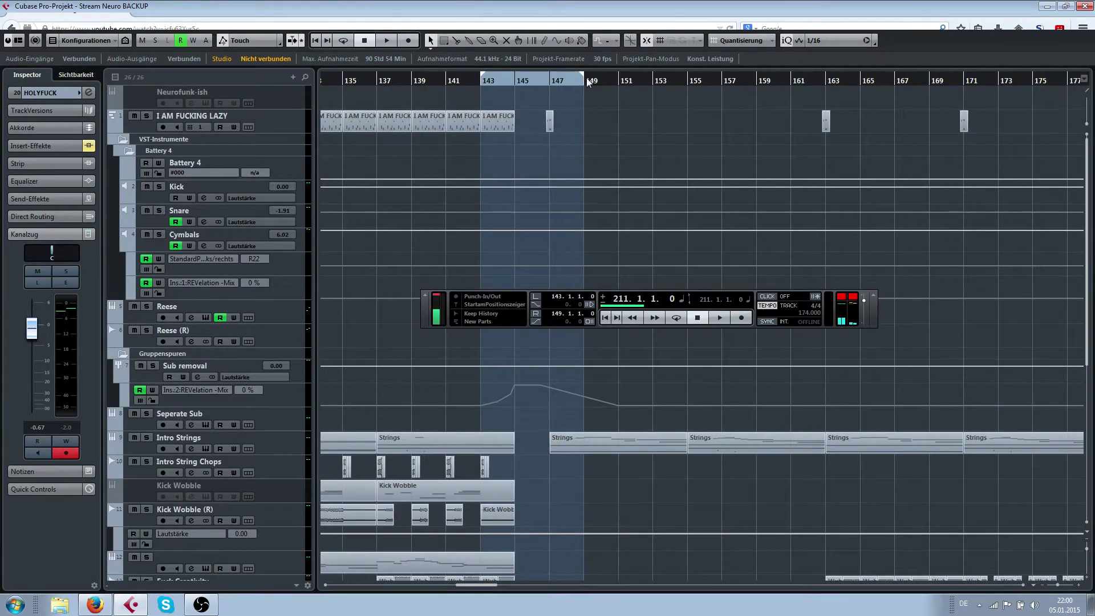
{"action": "scroll", "coordinate": [599, 83], "scroll_direction": "up", "scroll_amount": 1}
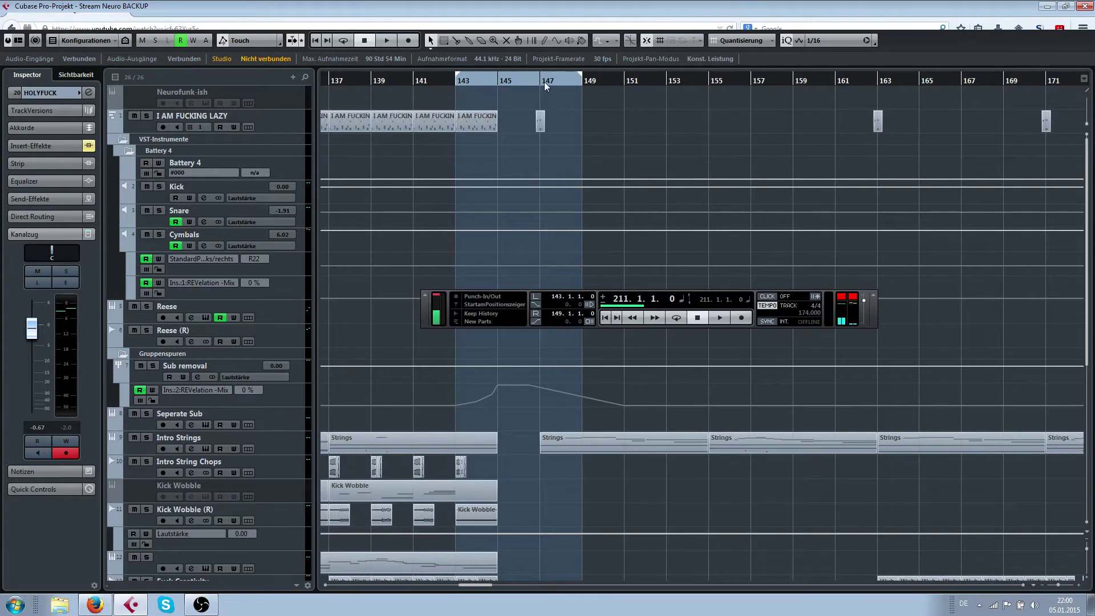
{"action": "scroll", "coordinate": [544, 81], "scroll_direction": "down", "scroll_amount": 4}
{"action": "left_click_drag", "start_coordinate": [499, 87], "coordinate": [581, 99]}
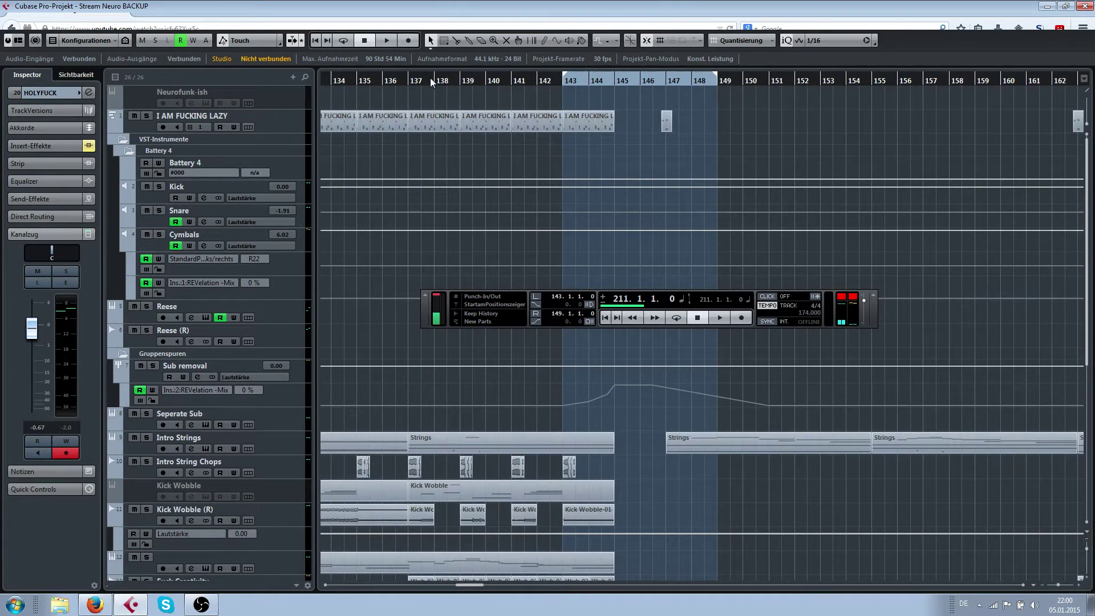
{"action": "left_click_drag", "start_coordinate": [431, 78], "coordinate": [348, 82]}
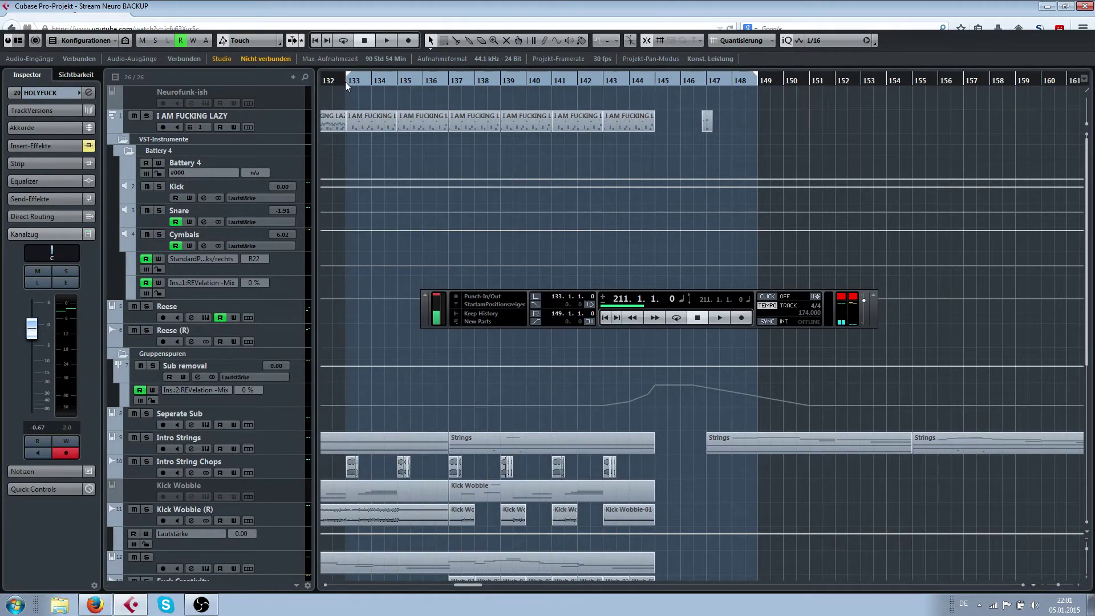
{"action": "left_click", "coordinate": [346, 83]}
{"action": "key", "text": "space"}
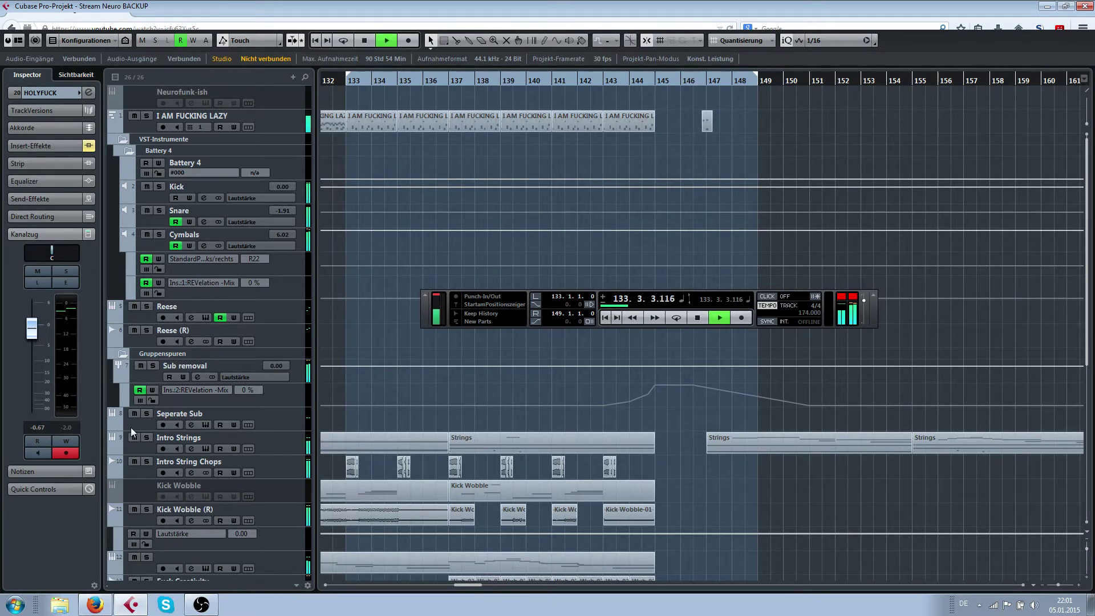
Mute the Neurofunk-ish track and open the audio mixdown export for the Stereo Out
{"action": "scroll", "coordinate": [242, 393], "scroll_direction": "down", "scroll_amount": 5}
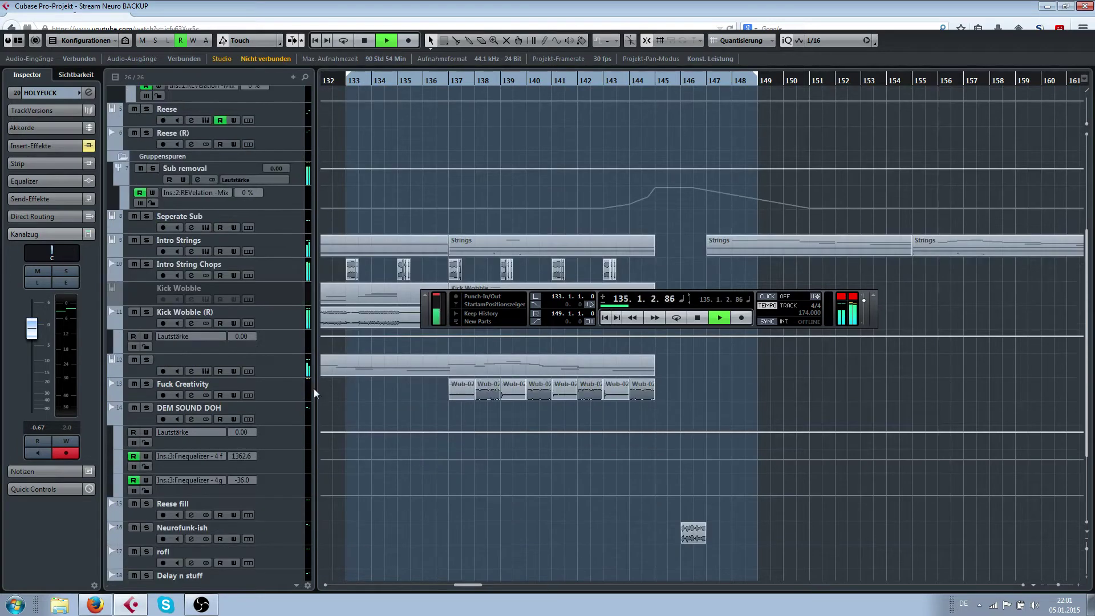
{"action": "left_click", "coordinate": [136, 528]}
{"action": "key", "text": "ctrl+e"}
{"action": "left_click", "coordinate": [628, 475]}
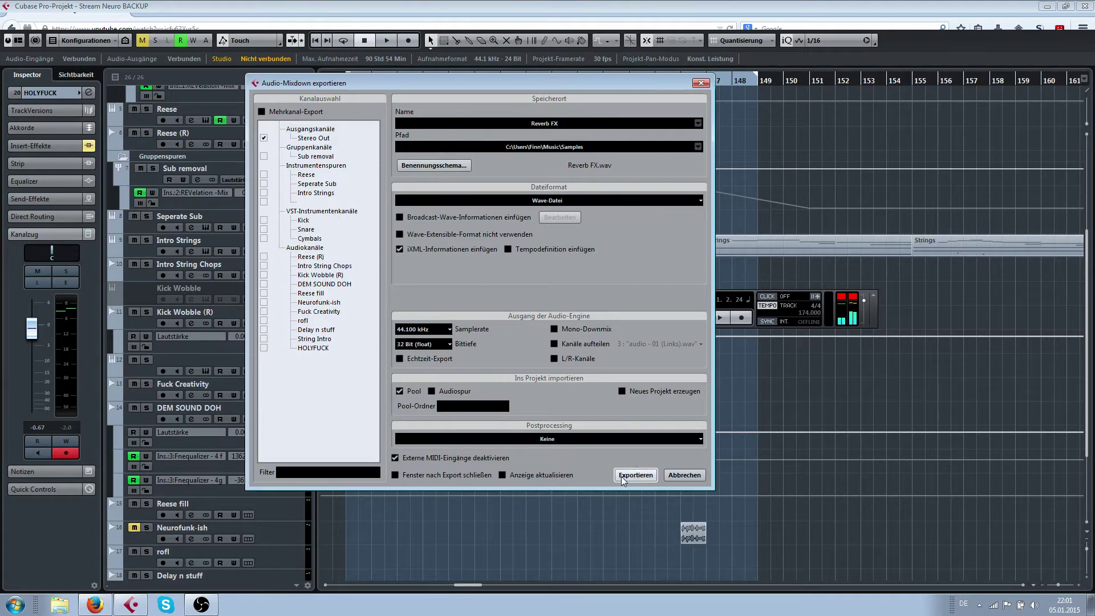
{"action": "left_click", "coordinate": [545, 341]}
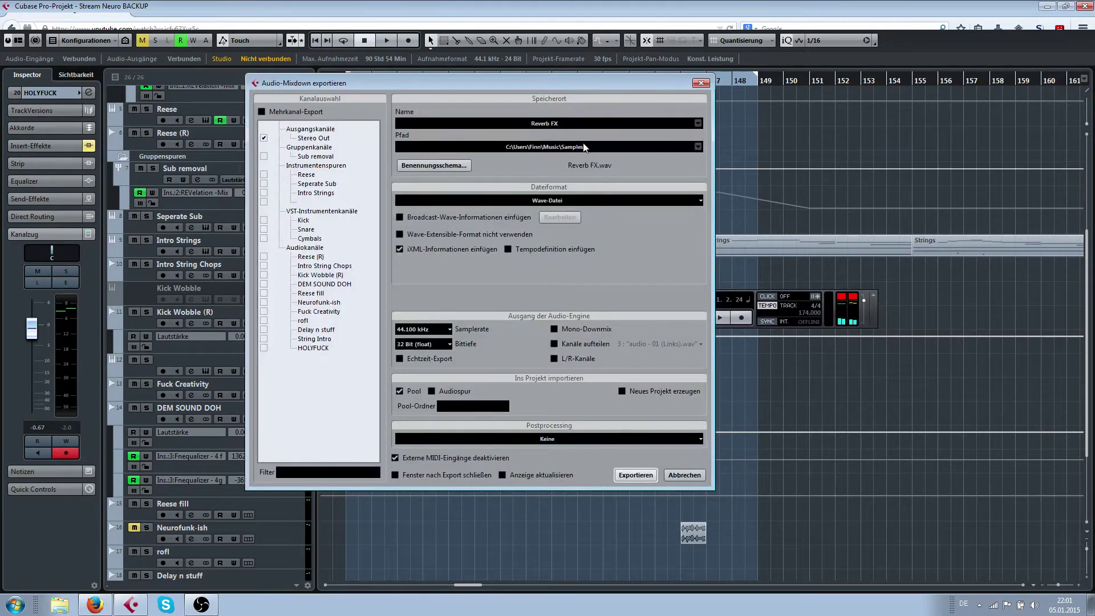
Export the mixdown as Reverb FX 16bars, cancel its pool import, close the export settings and unmute the Neurofunk-ish track
{"action": "left_click", "coordinate": [583, 124]}
{"action": "left_click", "coordinate": [582, 124]}
{"action": "type", "text": "16ba"}
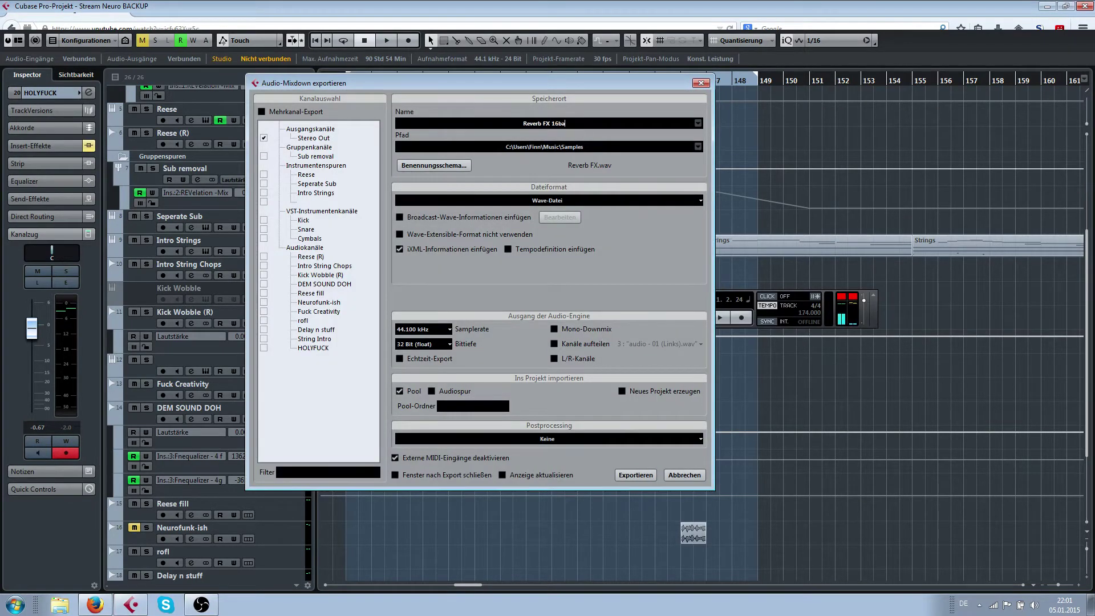
{"action": "type", "text": "rs"}
{"action": "left_click", "coordinate": [636, 474]}
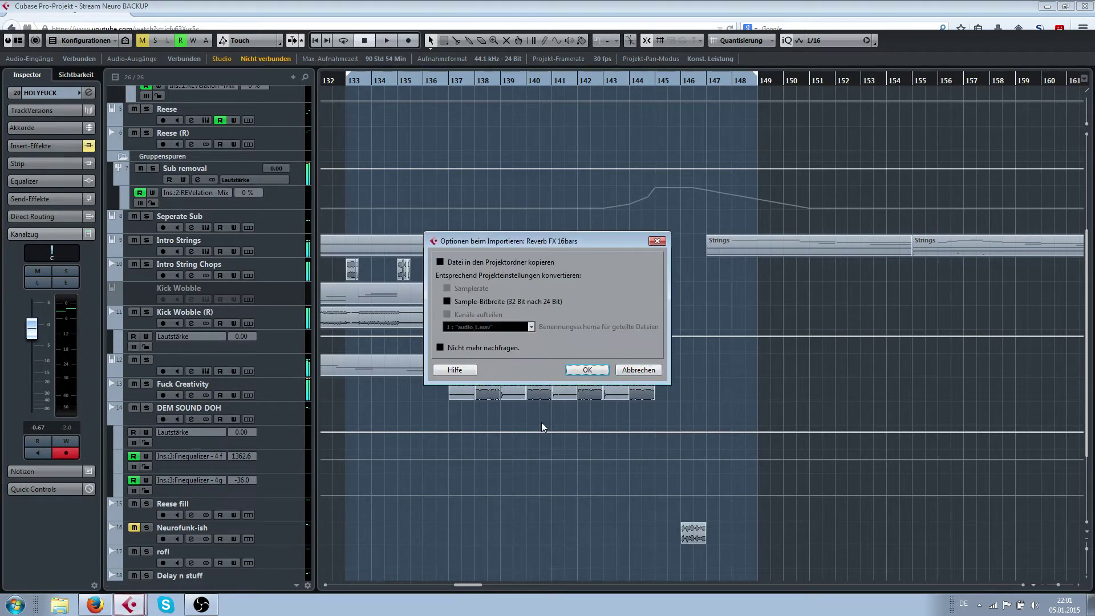
{"action": "left_click", "coordinate": [629, 370]}
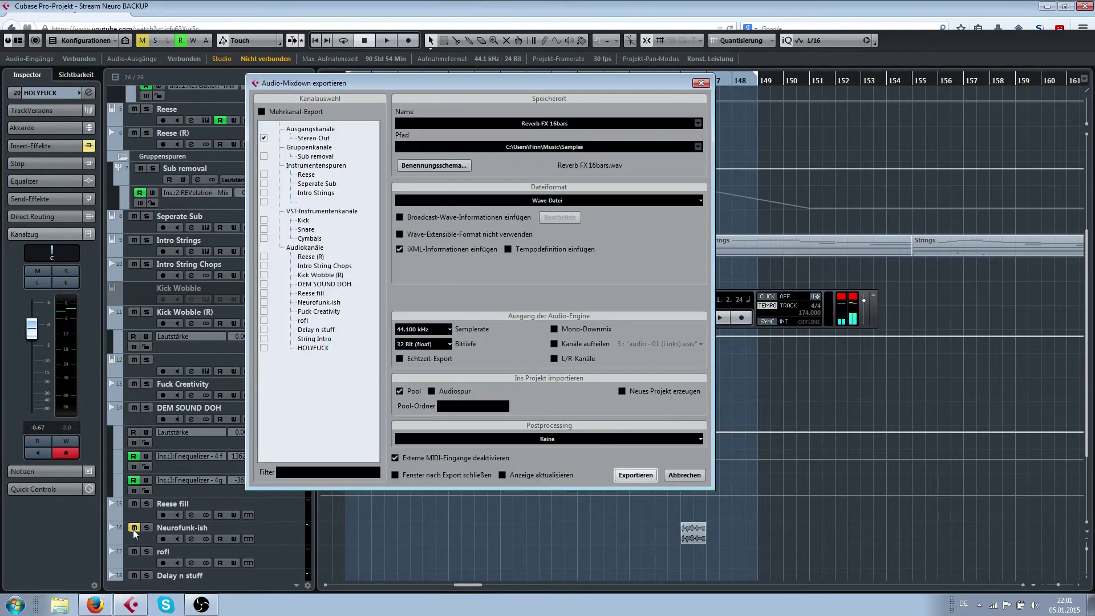
{"action": "left_click", "coordinate": [684, 475]}
Import Reverb FX 16bars.wav onto the HOLYFUCK track at bar 211, keeping the default import options
{"action": "scroll", "coordinate": [707, 443], "scroll_direction": "right", "scroll_amount": 10}
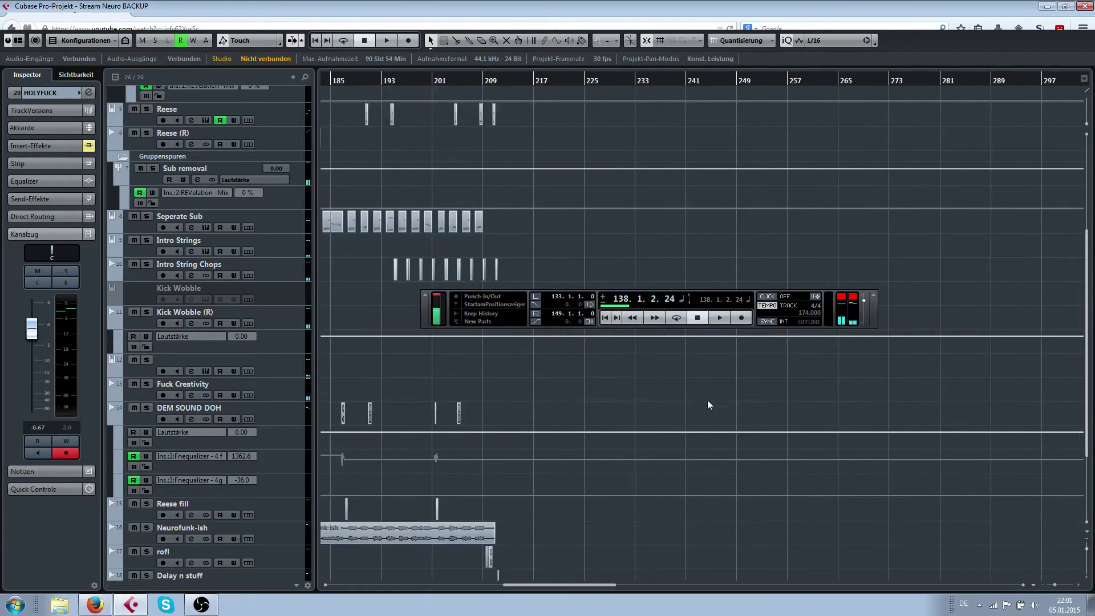
{"action": "scroll", "coordinate": [582, 187], "scroll_direction": "up", "scroll_amount": 2}
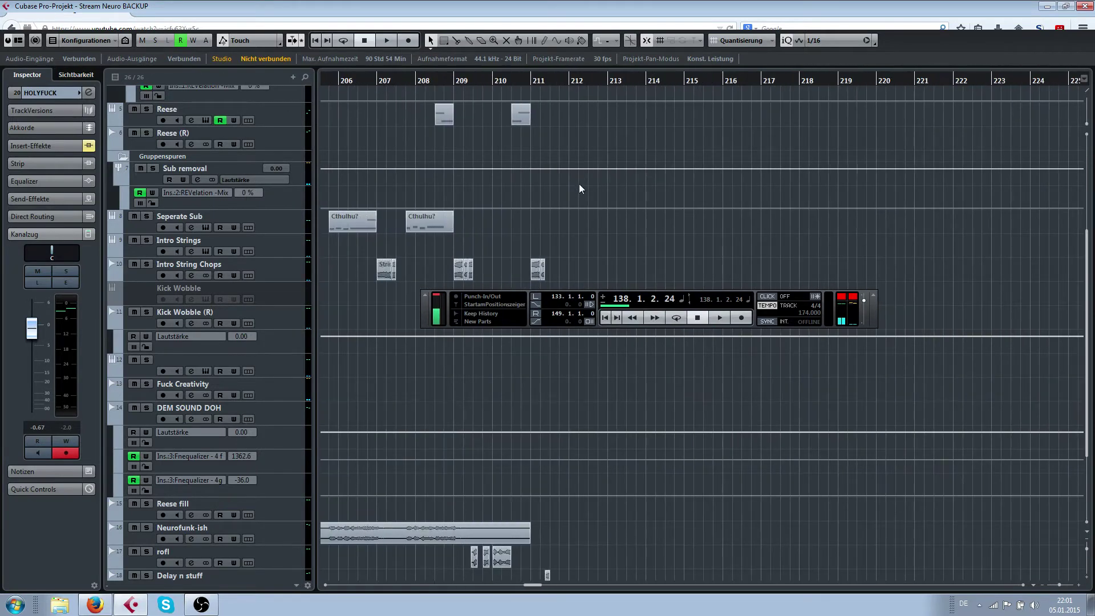
{"action": "scroll", "coordinate": [579, 183], "scroll_direction": "down", "scroll_amount": 3}
{"action": "scroll", "coordinate": [591, 193], "scroll_direction": "right", "scroll_amount": 2}
{"action": "left_click", "coordinate": [377, 81]}
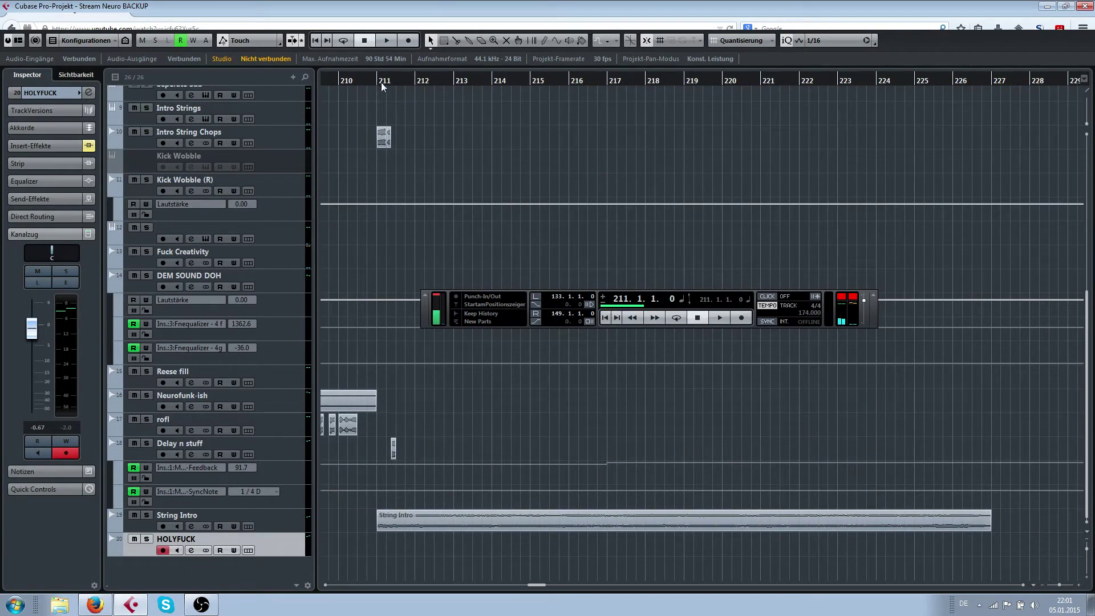
{"action": "key", "text": "ctrl+i"}
{"action": "type", "text": "Reverb"}
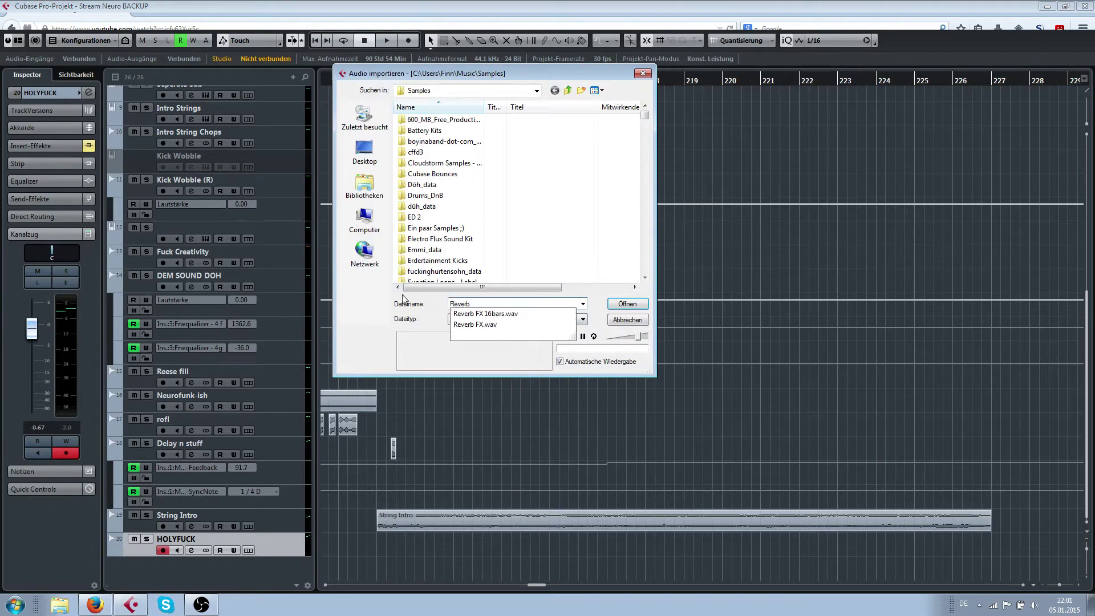
{"action": "left_click", "coordinate": [457, 312]}
{"action": "left_click", "coordinate": [632, 304]}
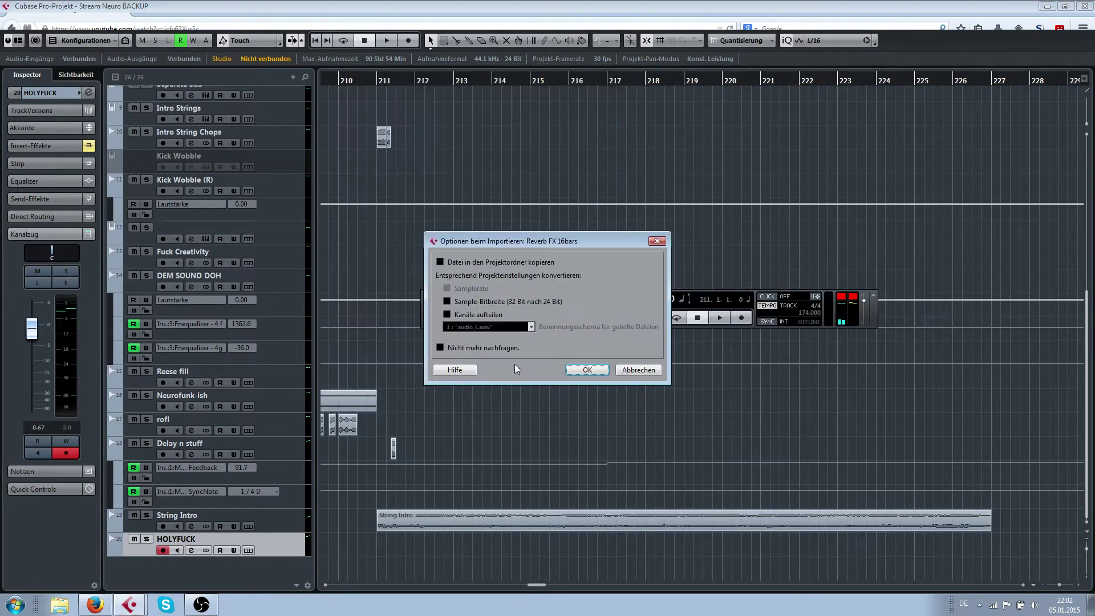
{"action": "left_click", "coordinate": [571, 369]}
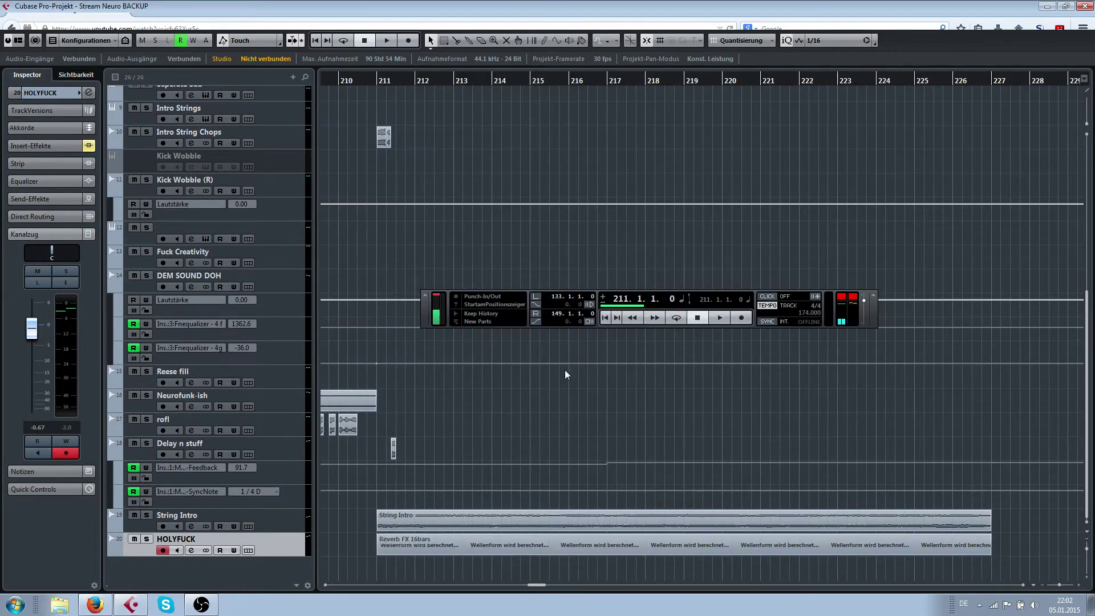
Reverse the Reverb FX 16bars clip and give it a fade-in to about bar 215 and a fade-out from about bar 218
{"action": "double_click", "coordinate": [628, 543]}
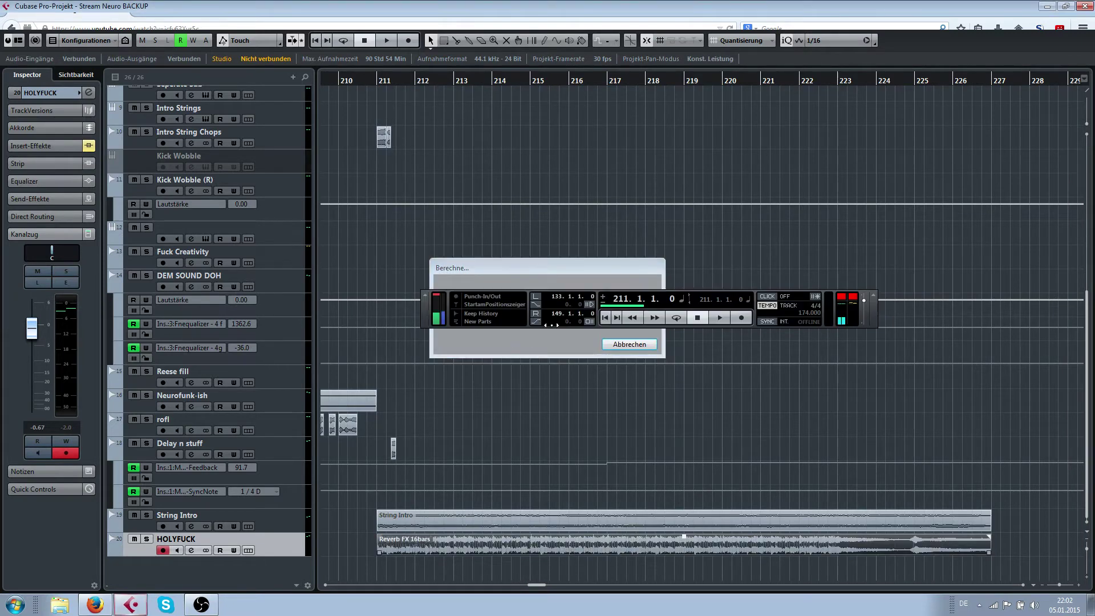
{"action": "left_click_drag", "start_coordinate": [380, 538], "coordinate": [529, 539]}
{"action": "key", "text": "space"}
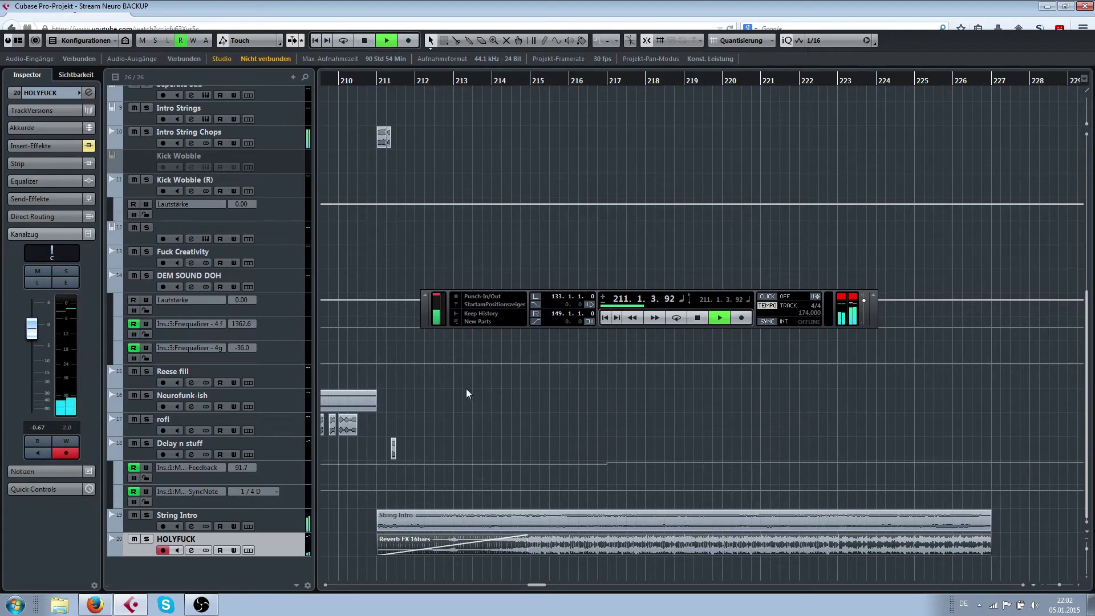
{"action": "left_click", "coordinate": [474, 409]}
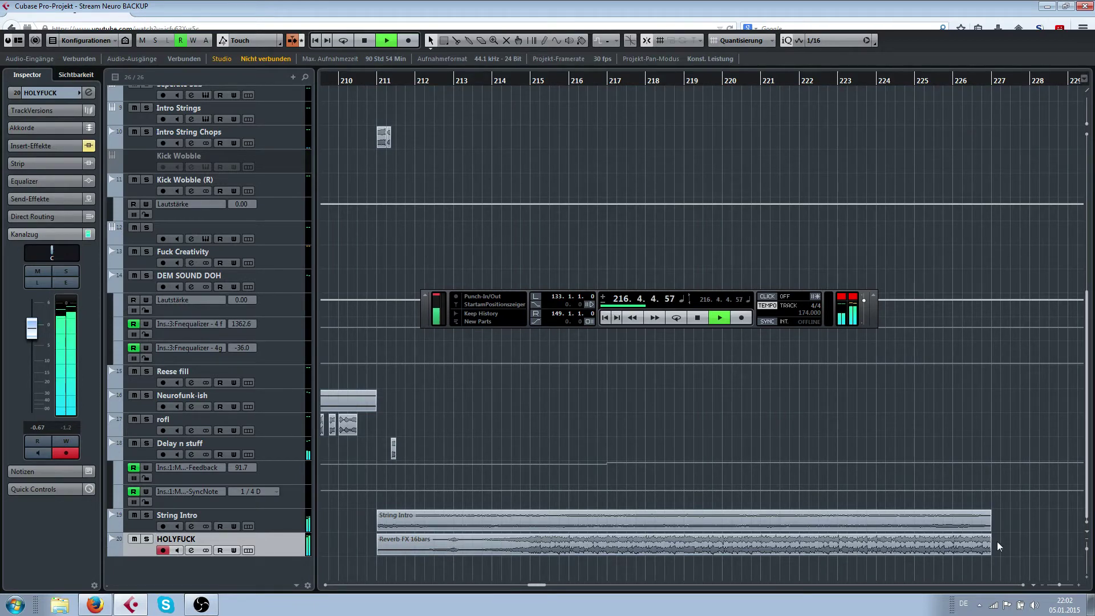
{"action": "mouse_move", "coordinate": [988, 537]}
{"action": "left_click_drag", "start_coordinate": [987, 537], "coordinate": [655, 535]}
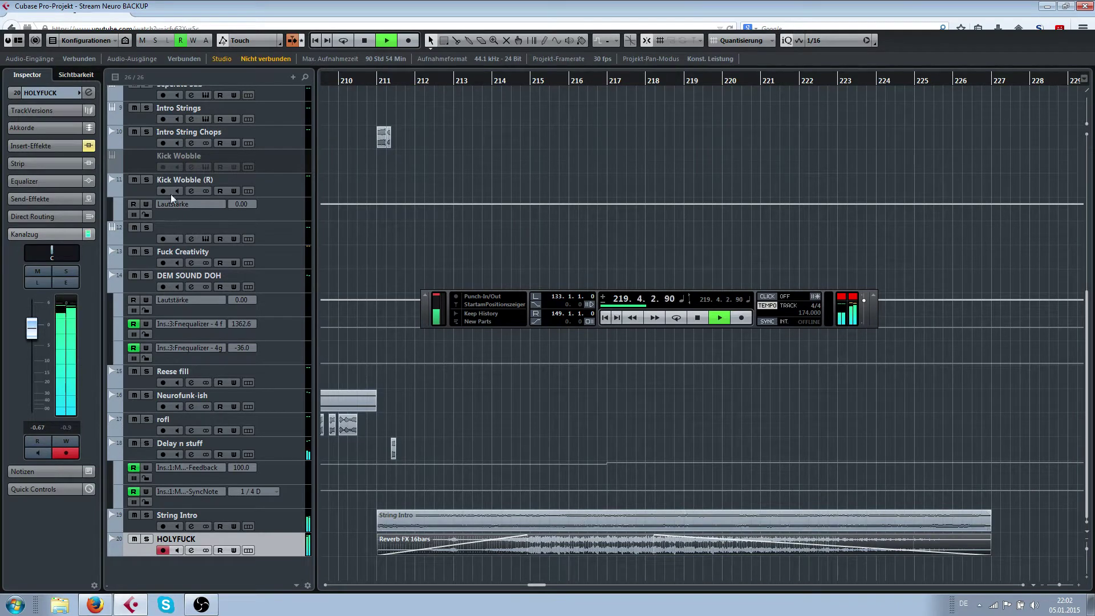
Replace MonoDelay with the REVelation reverb in the HOLYFUCK track's first insert slot
{"action": "left_click", "coordinate": [46, 146]}
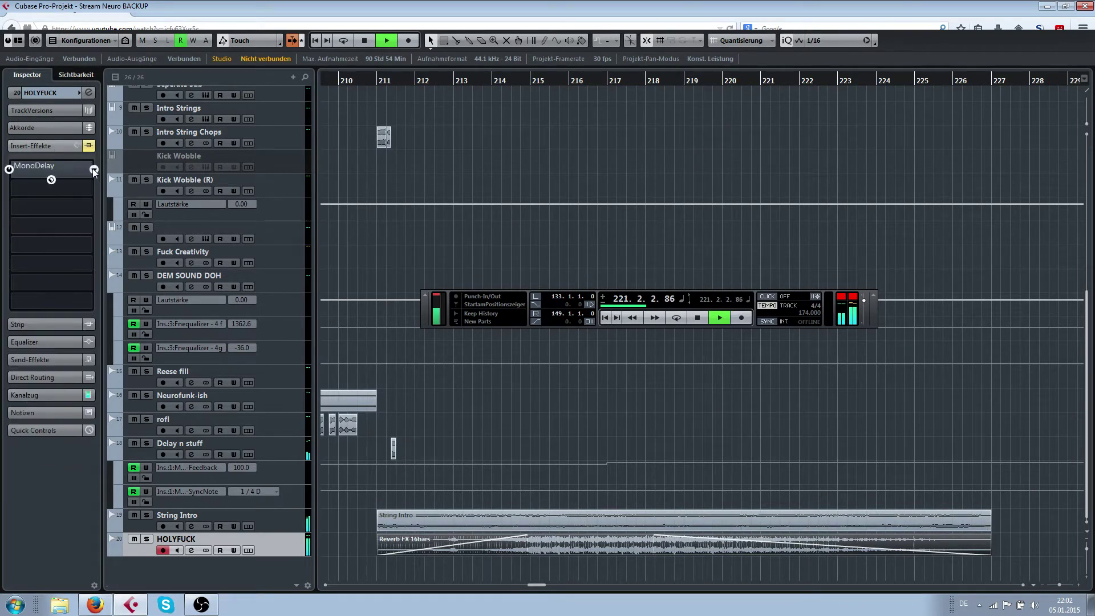
{"action": "left_click", "coordinate": [77, 166]}
{"action": "type", "text": "reverb"}
{"action": "key", "text": "Return"}
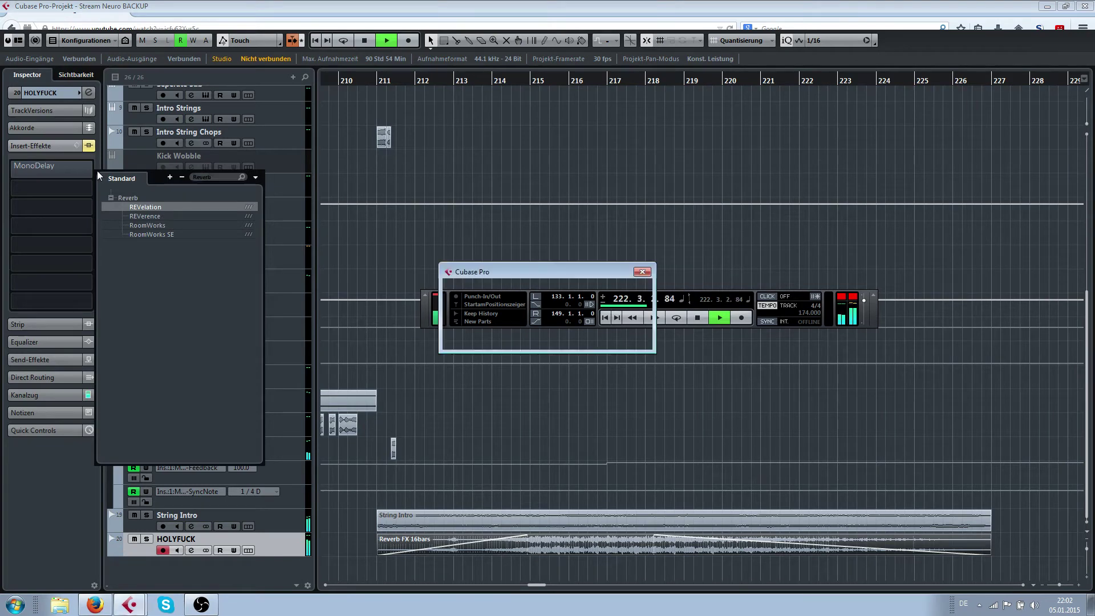
{"action": "left_click", "coordinate": [520, 340]}
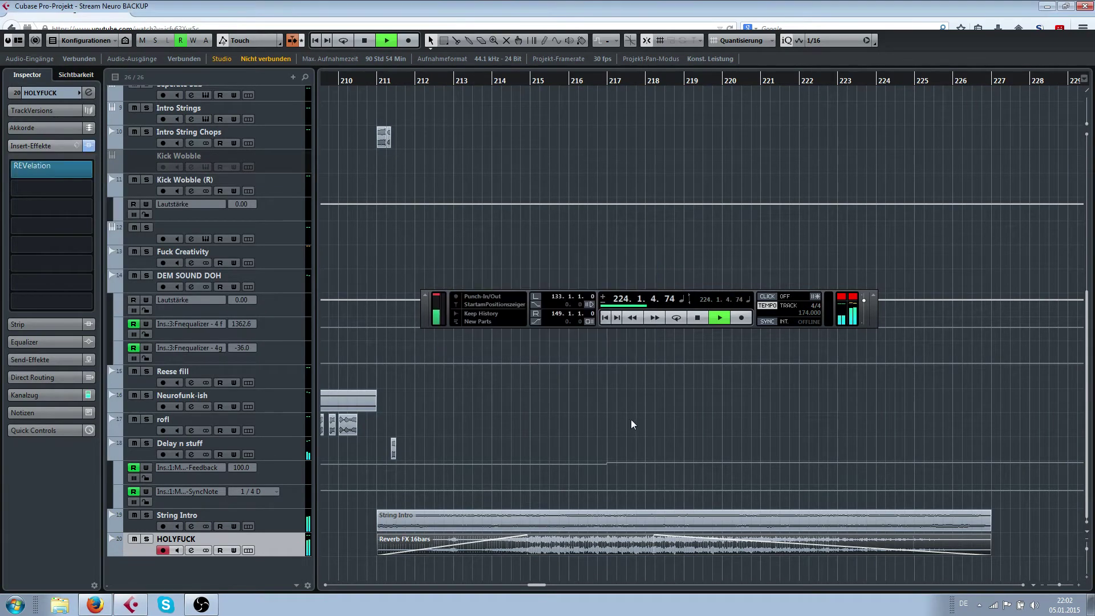
Show an automation lane for REVelation's Mix parameter on the HOLYFUCK track and close the plug-in window
{"action": "left_click", "coordinate": [85, 171]}
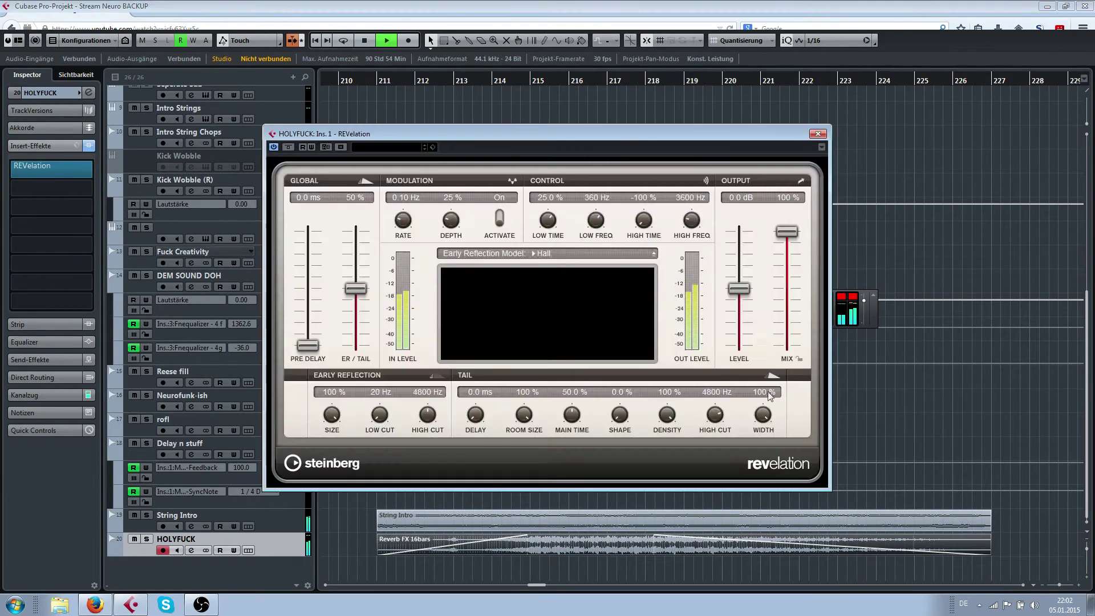
{"action": "right_click", "coordinate": [790, 286]}
{"action": "left_click", "coordinate": [818, 321]}
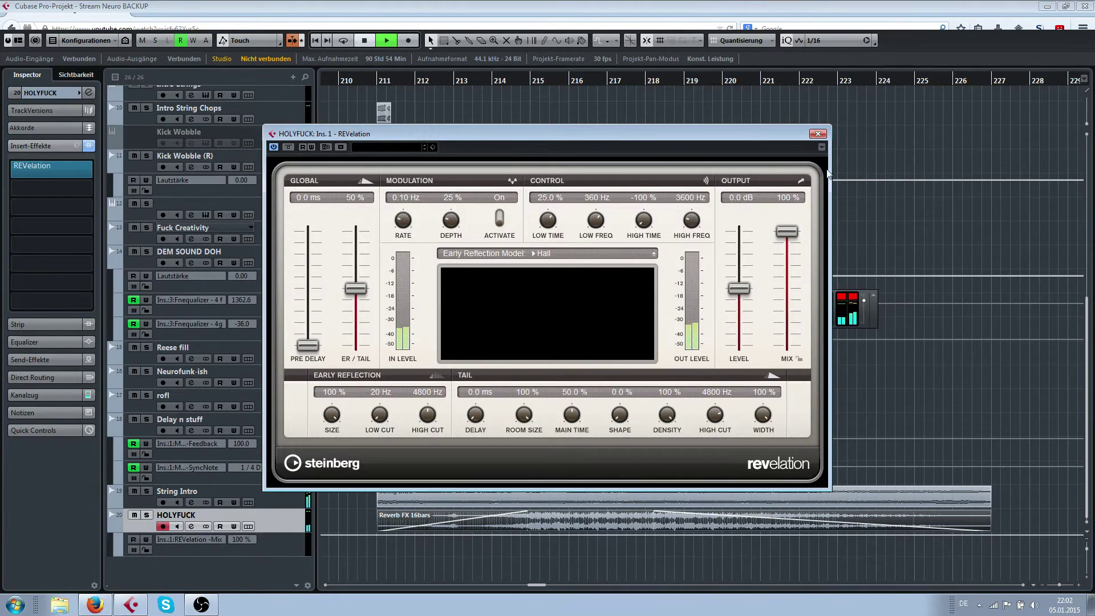
{"action": "left_click", "coordinate": [817, 135]}
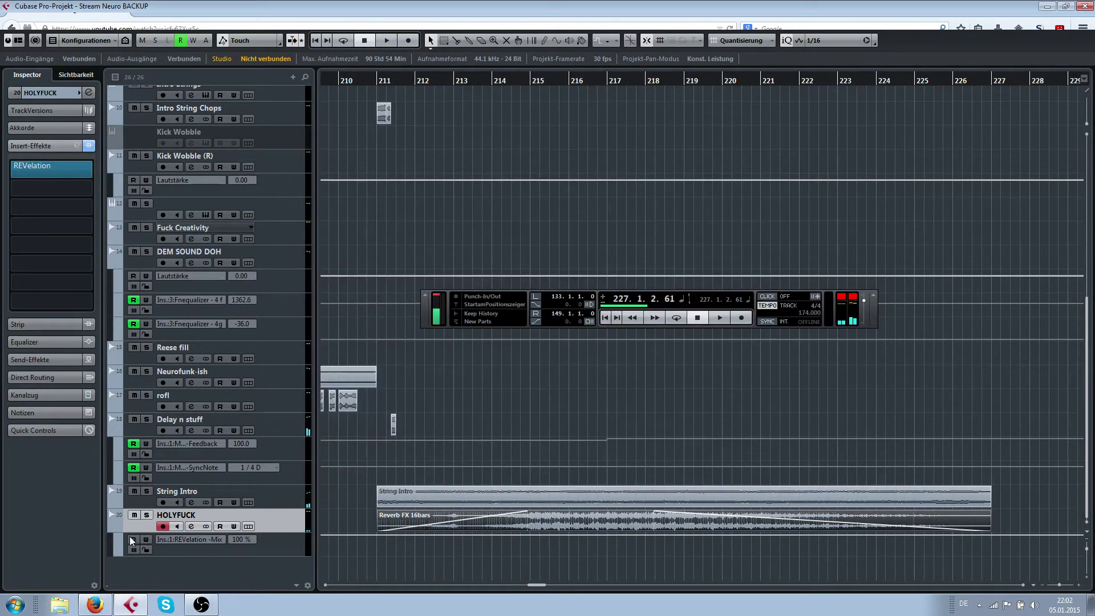
Automate the REVelation Mix at 0 % from bar 211 to bar 222, rising to 100 % at bar 227
{"action": "left_click_drag", "start_coordinate": [377, 533], "coordinate": [377, 560]}
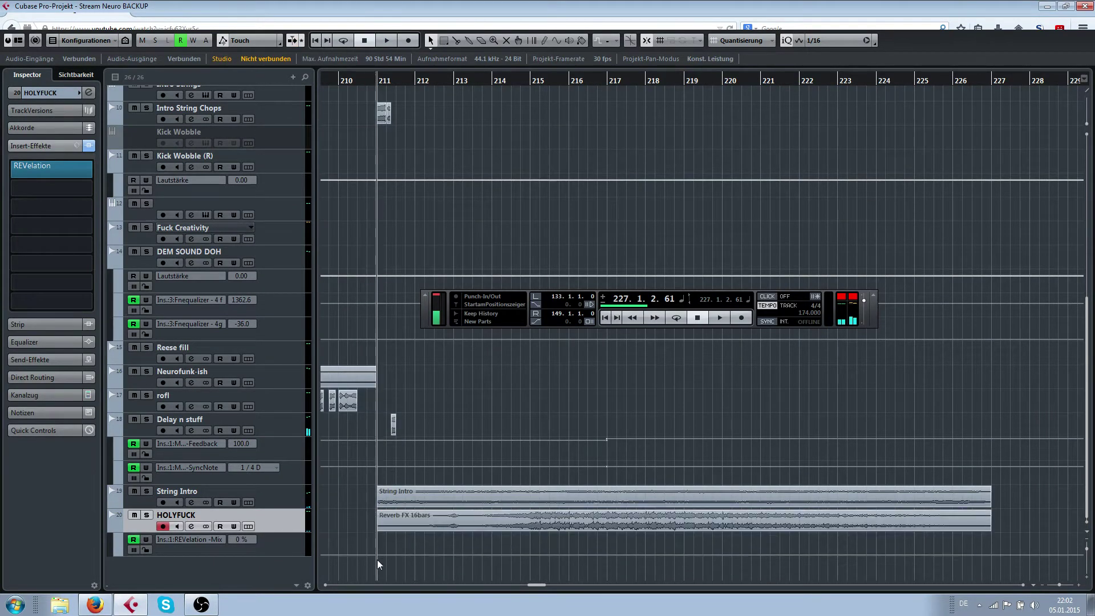
{"action": "left_click", "coordinate": [799, 562]}
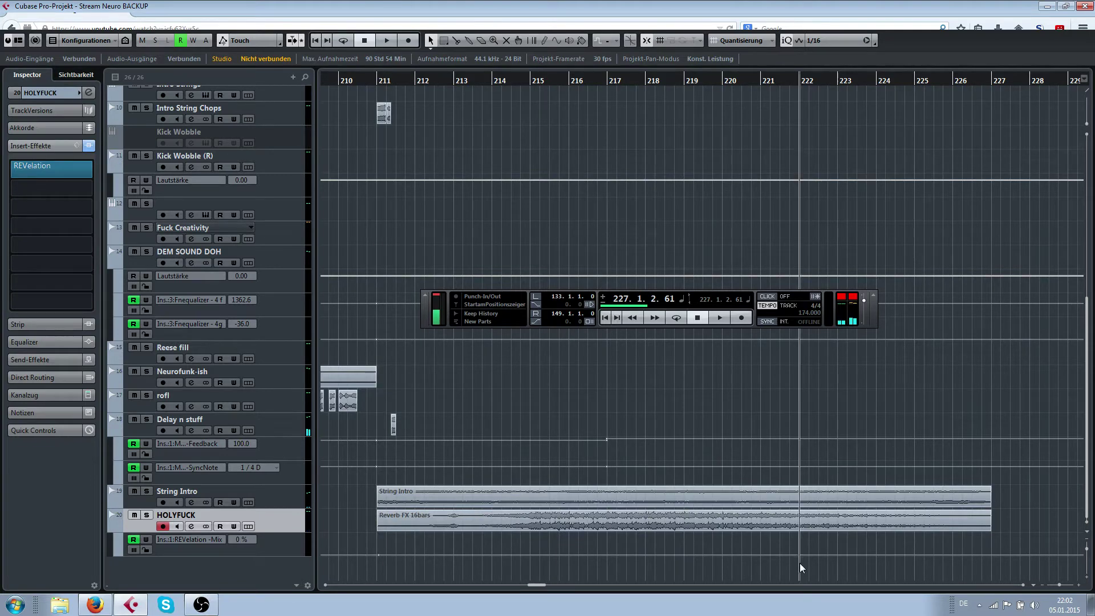
{"action": "left_click_drag", "start_coordinate": [993, 554], "coordinate": [990, 532]}
{"action": "key", "text": "g"}
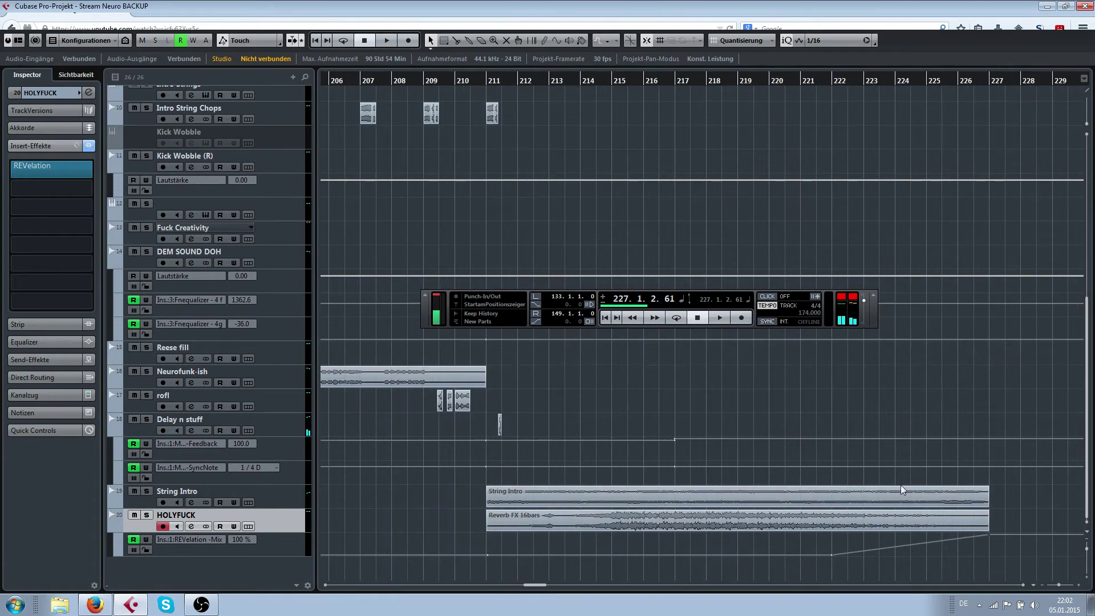
Automate the Delay n stuff Feedback to ramp up until bar 217, hold until bar 226 and fall to 0 at bar 227
{"action": "scroll", "coordinate": [856, 477], "scroll_direction": "right", "scroll_amount": 1}
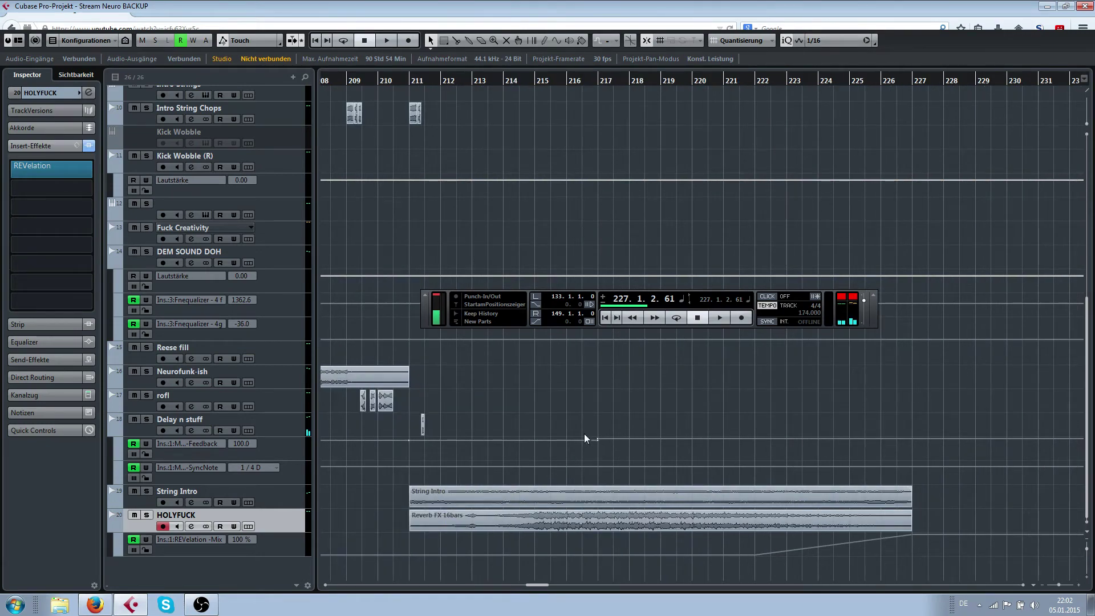
{"action": "mouse_move", "coordinate": [596, 438]}
{"action": "left_mouse_down"}
{"action": "mouse_move", "coordinate": [642, 455]}
{"action": "mouse_move", "coordinate": [598, 433]}
{"action": "left_mouse_up"}
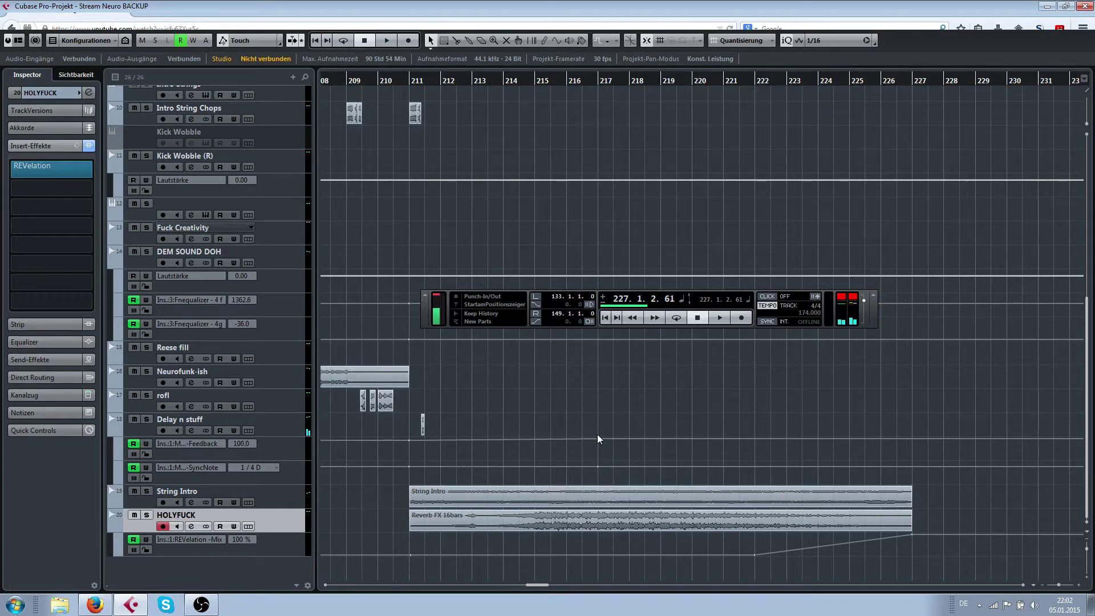
{"action": "left_click", "coordinate": [911, 437]}
{"action": "left_click_drag", "start_coordinate": [912, 431], "coordinate": [776, 423]}
{"action": "scroll", "coordinate": [926, 449], "scroll_direction": "up", "scroll_amount": 4, "text": "ctrl"}
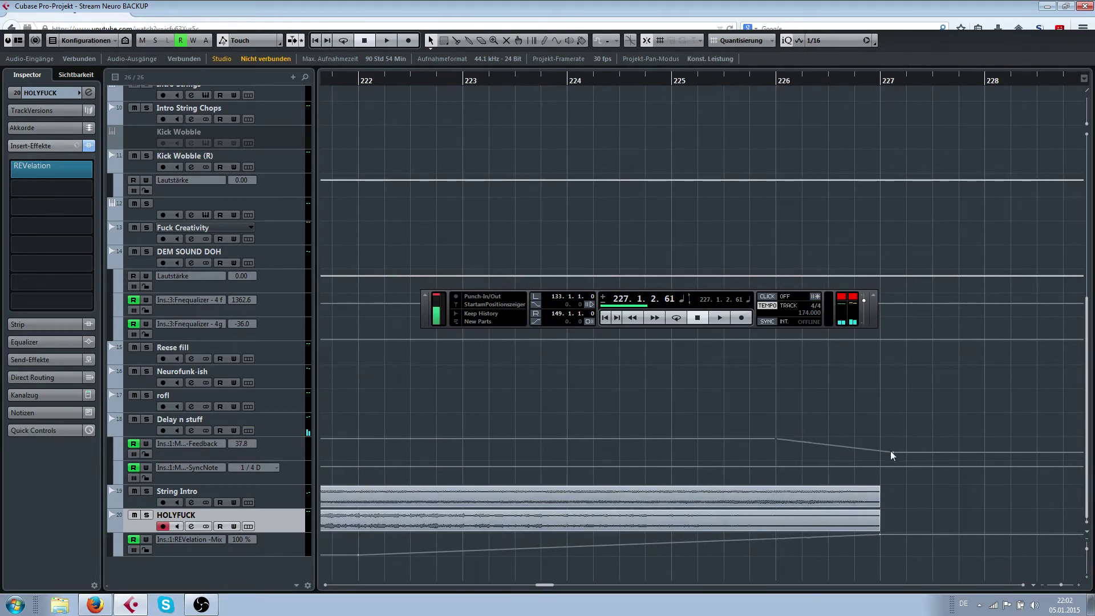
{"action": "left_click_drag", "start_coordinate": [891, 451], "coordinate": [879, 462]}
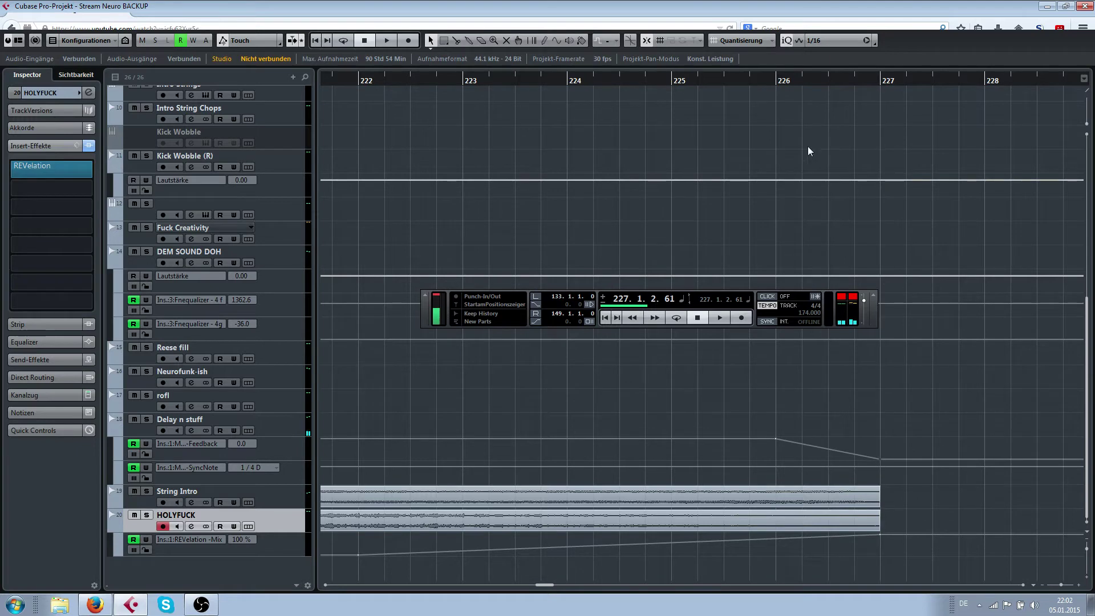
Play the track's ending from bar 226 to check the delay feedback drop, and stop
{"action": "left_click", "coordinate": [777, 81]}
{"action": "key", "text": "space"}
{"action": "left_click", "coordinate": [197, 457]}
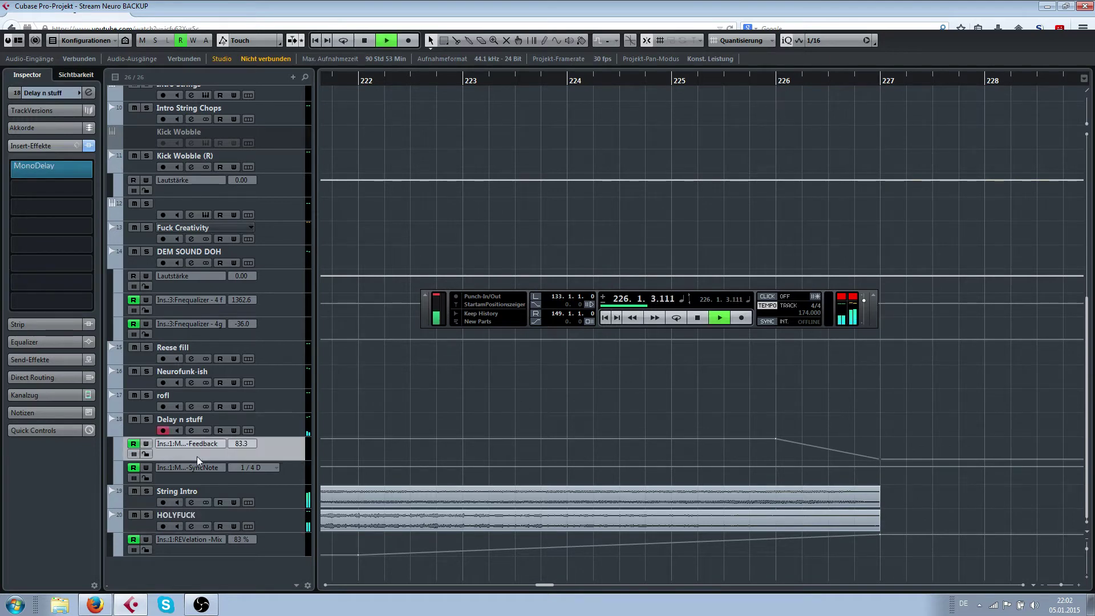
{"action": "key", "text": "space"}
Play the whole ending from just before bar 211 to check the reversed reverb clip
{"action": "key", "text": "g"}
{"action": "key", "text": "g"}
{"action": "key", "text": "g"}
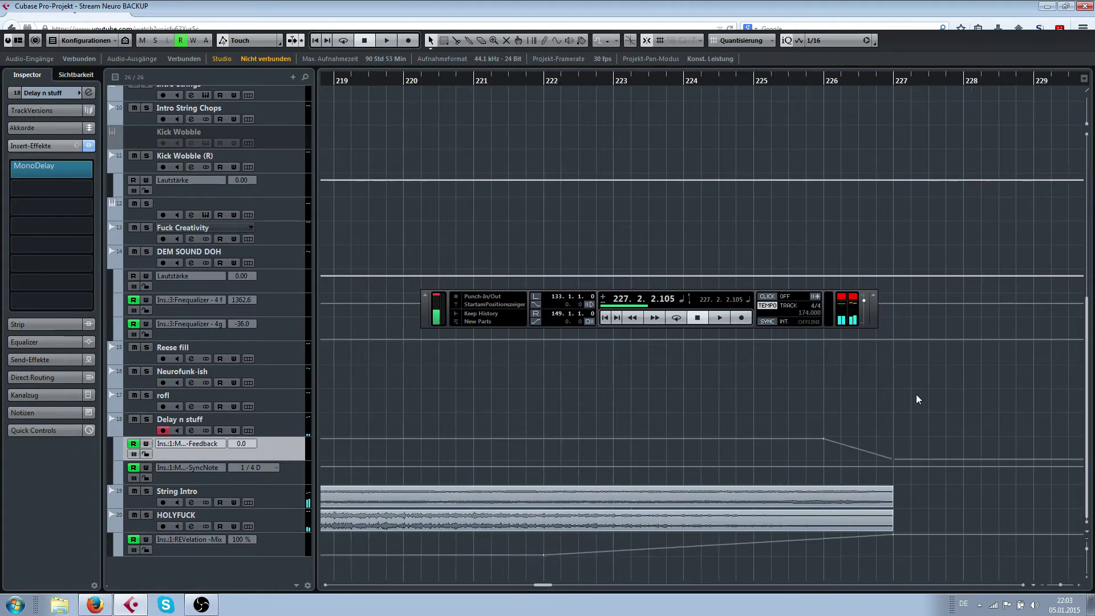
{"action": "left_click", "coordinate": [678, 81]}
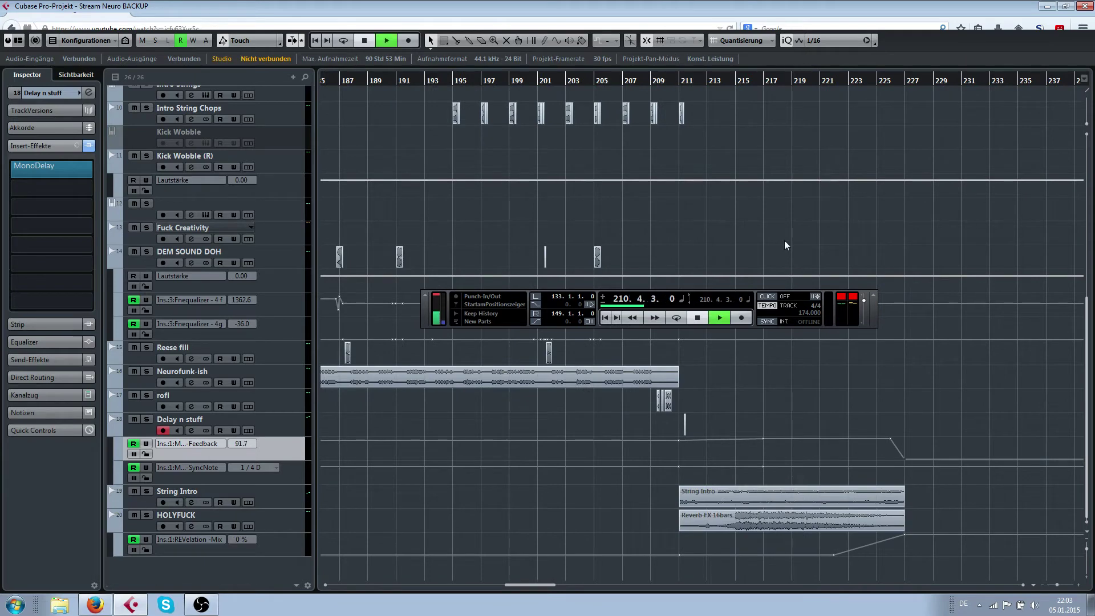
{"action": "key", "text": "space"}
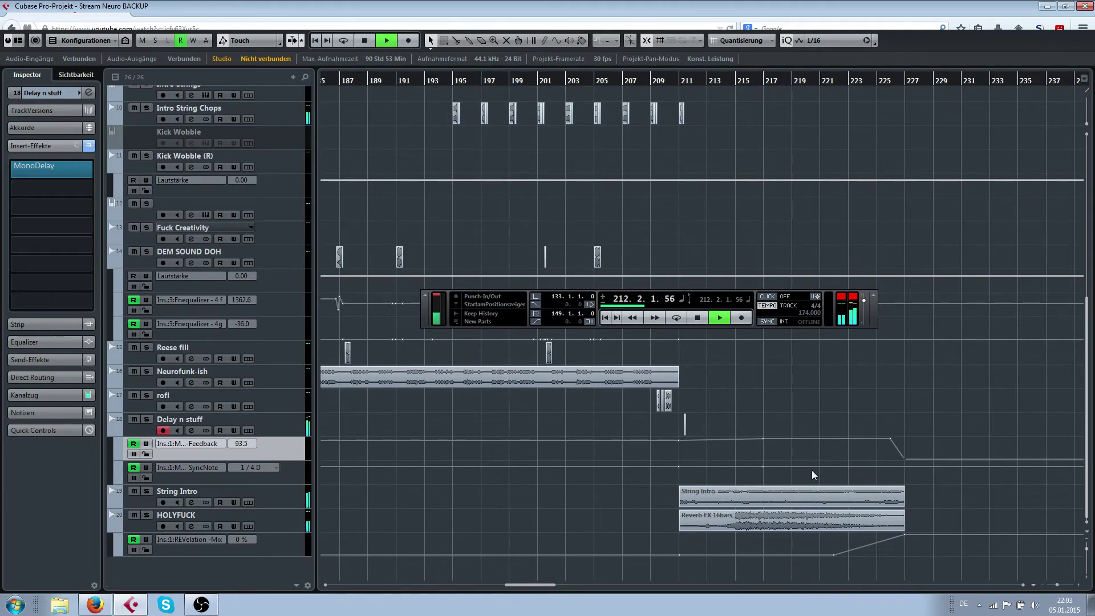
Route the outputs of the HOLYFUCK and String Intro tracks to the Sub removal group
{"action": "left_click", "coordinate": [134, 521]}
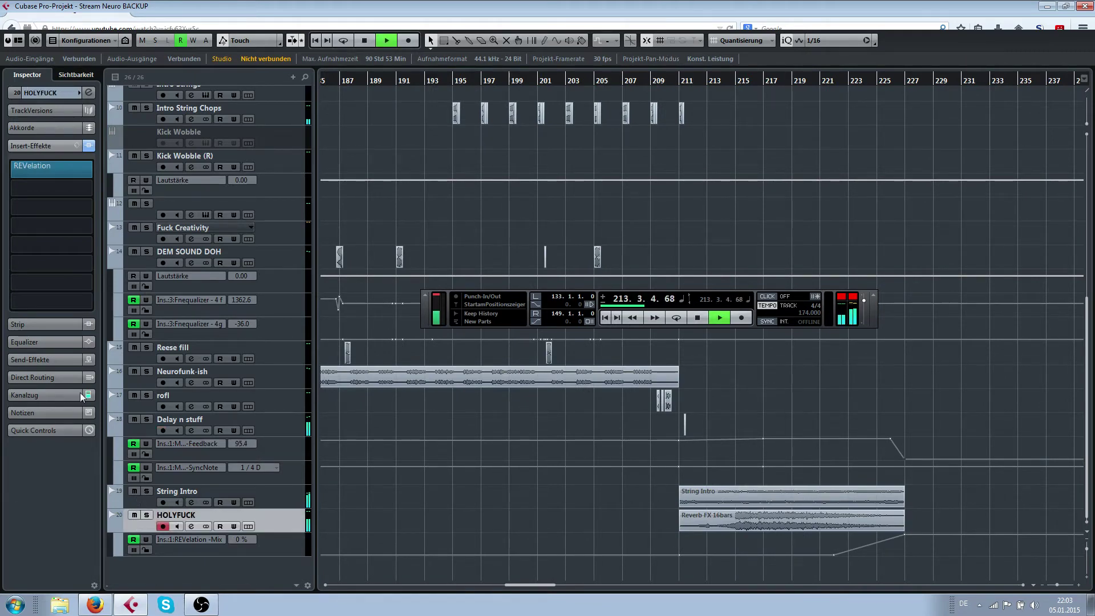
{"action": "left_click", "coordinate": [191, 526]}
{"action": "left_click", "coordinate": [554, 275]}
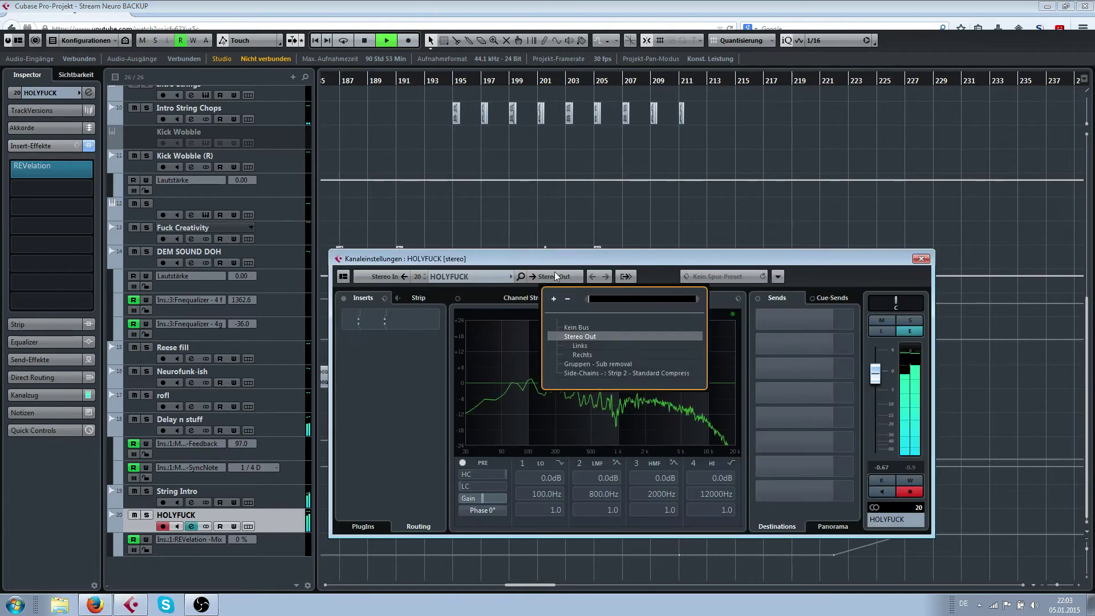
{"action": "left_click", "coordinate": [574, 364]}
{"action": "left_click", "coordinate": [140, 501]}
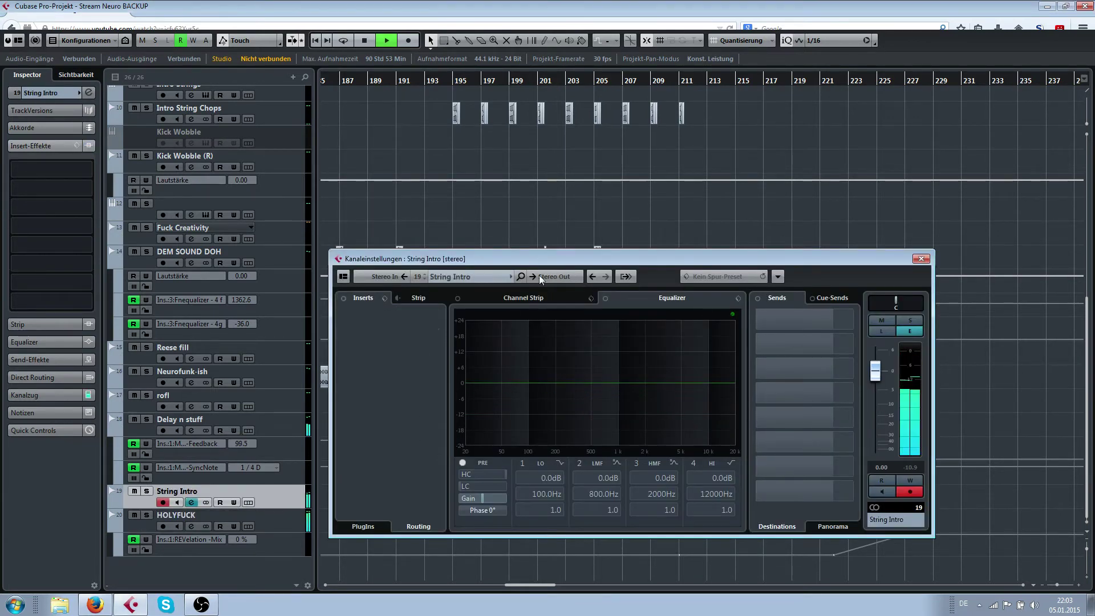
{"action": "left_click", "coordinate": [539, 276]}
{"action": "left_click", "coordinate": [589, 365]}
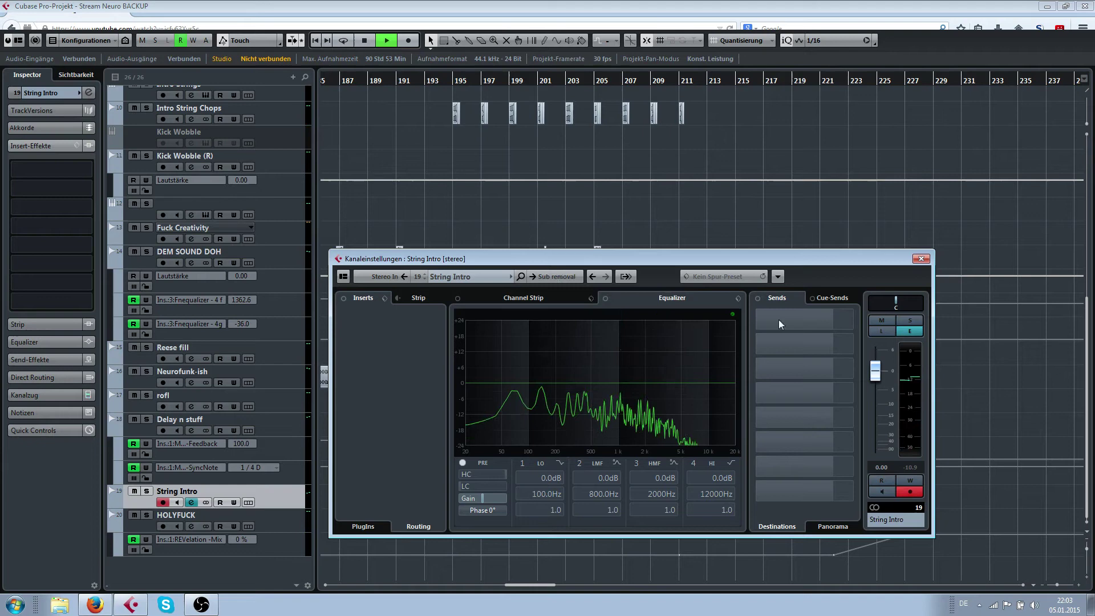
{"action": "left_click", "coordinate": [920, 259]}
{"action": "left_click", "coordinate": [915, 358]}
Play on past bar 227, check the Sub removal group's REVelation Mix lane, and stop playback
{"action": "scroll", "coordinate": [914, 358], "scroll_direction": "right", "scroll_amount": 2}
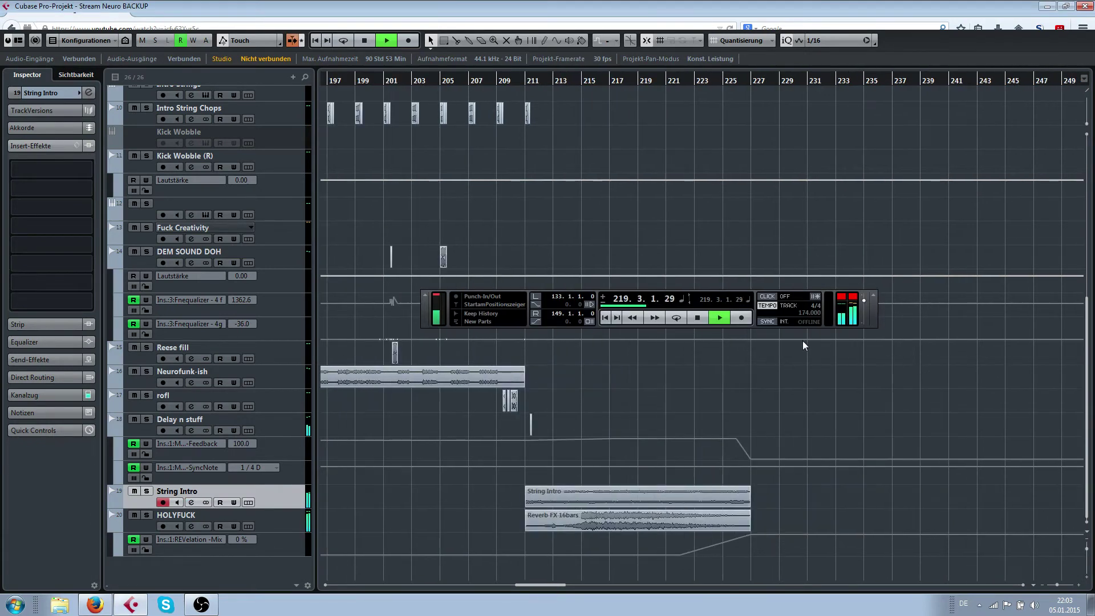
{"action": "scroll", "coordinate": [732, 393], "scroll_direction": "up", "scroll_amount": 3}
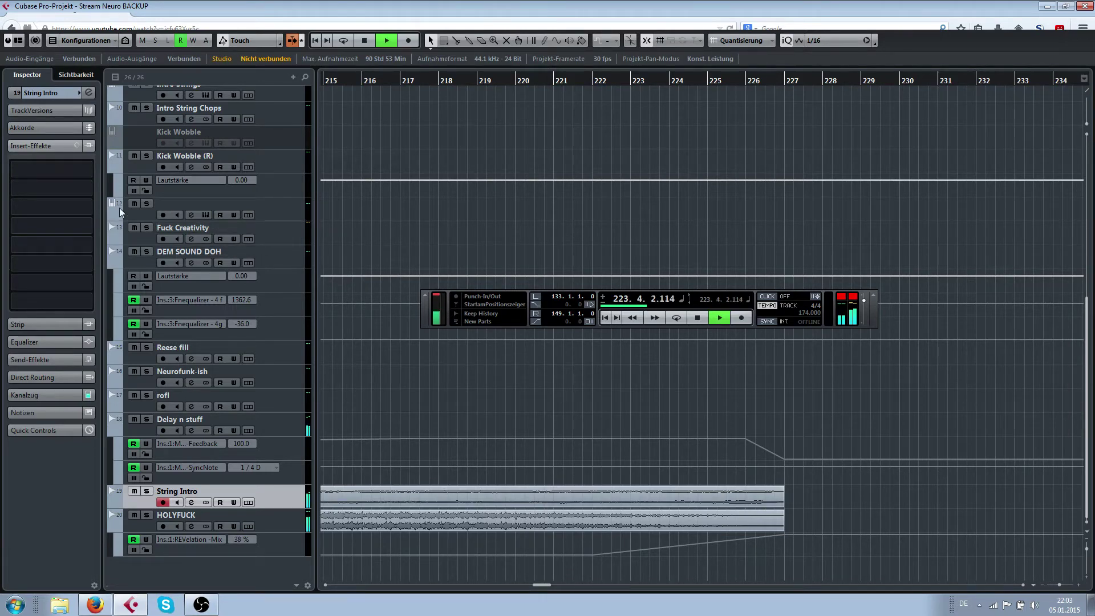
{"action": "scroll", "coordinate": [528, 173], "scroll_direction": "up", "scroll_amount": 4}
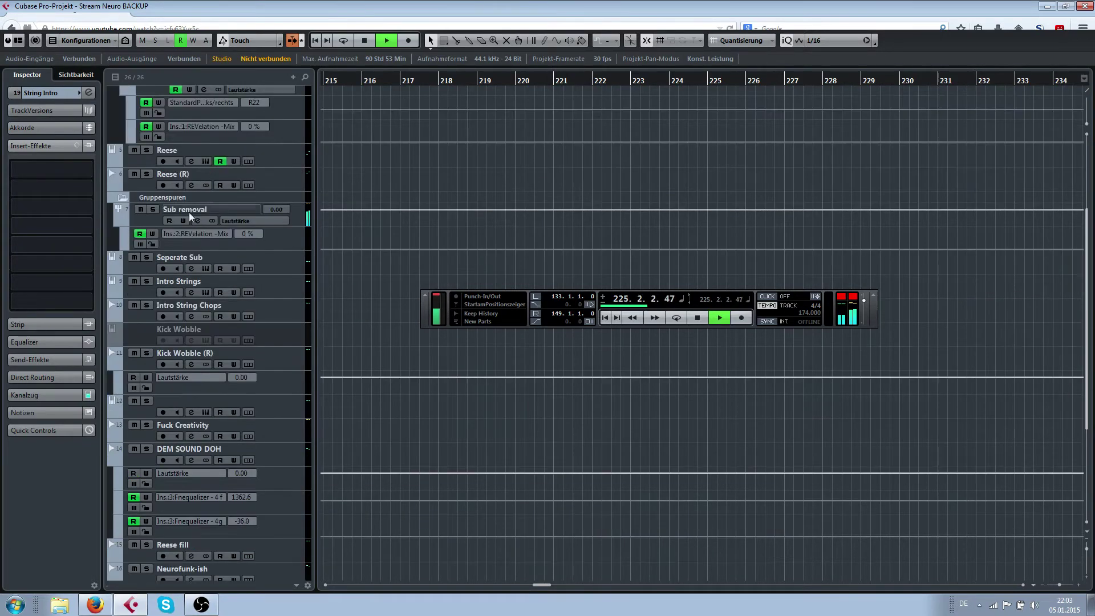
{"action": "left_click", "coordinate": [139, 221]}
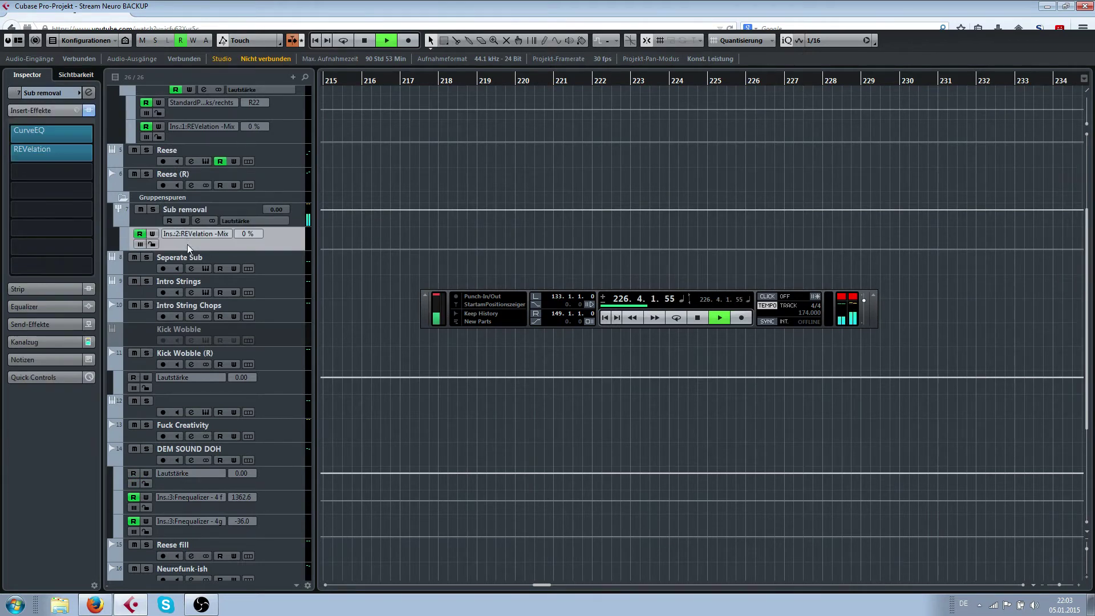
{"action": "key", "text": "space"}
Remove the fade-out from the Reverb FX 16bars clip on the HOLYFUCK track
{"action": "scroll", "coordinate": [893, 443], "scroll_direction": "down", "scroll_amount": 4}
{"action": "right_click", "coordinate": [642, 528]}
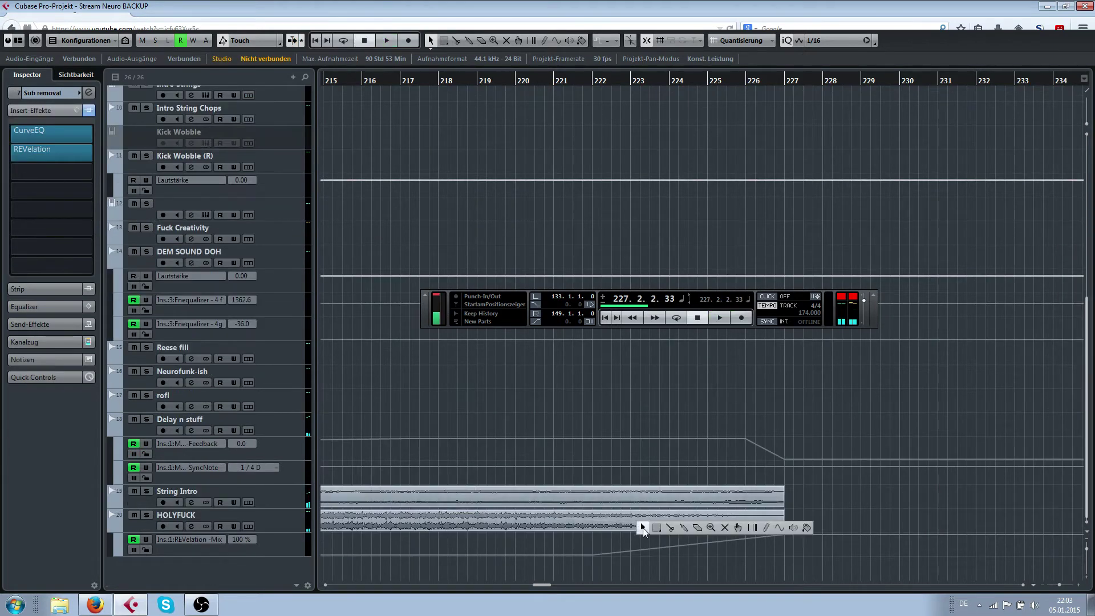
{"action": "left_click", "coordinate": [642, 528]}
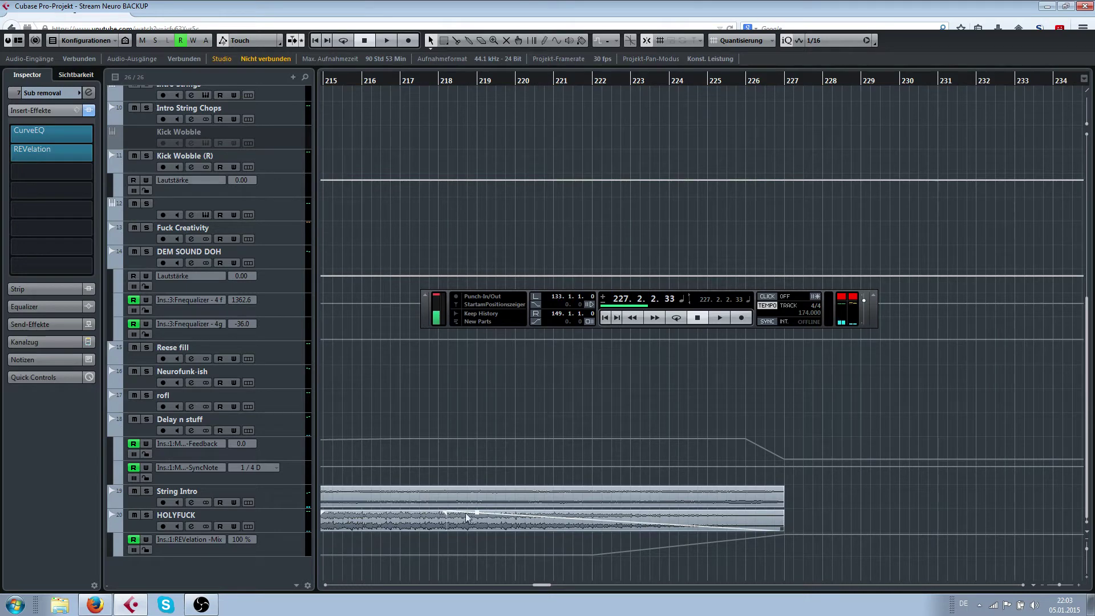
{"action": "left_click_drag", "start_coordinate": [443, 512], "coordinate": [789, 515]}
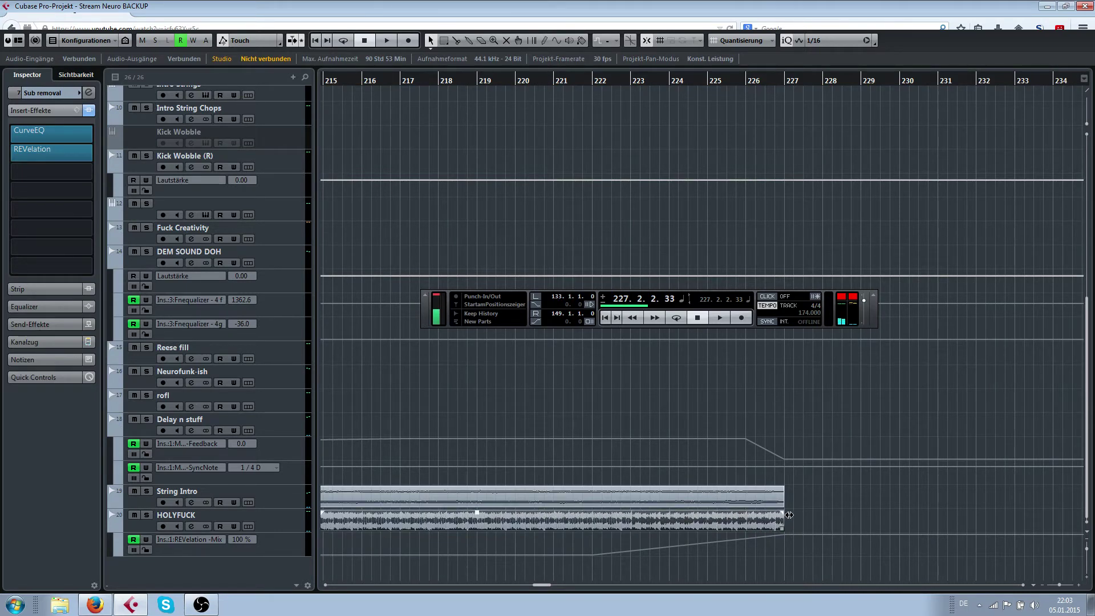
Split the Reverb FX 16bars clip at bar 222
{"action": "right_click", "coordinate": [615, 519]}
{"action": "left_click", "coordinate": [638, 522]}
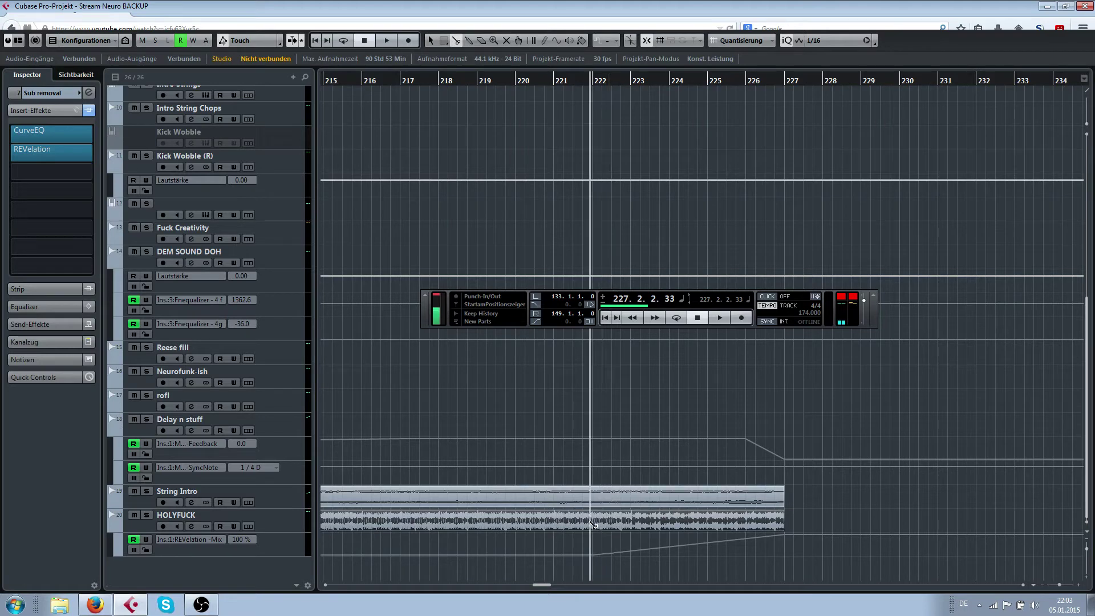
{"action": "scroll", "coordinate": [593, 525], "scroll_direction": "up", "scroll_amount": 3}
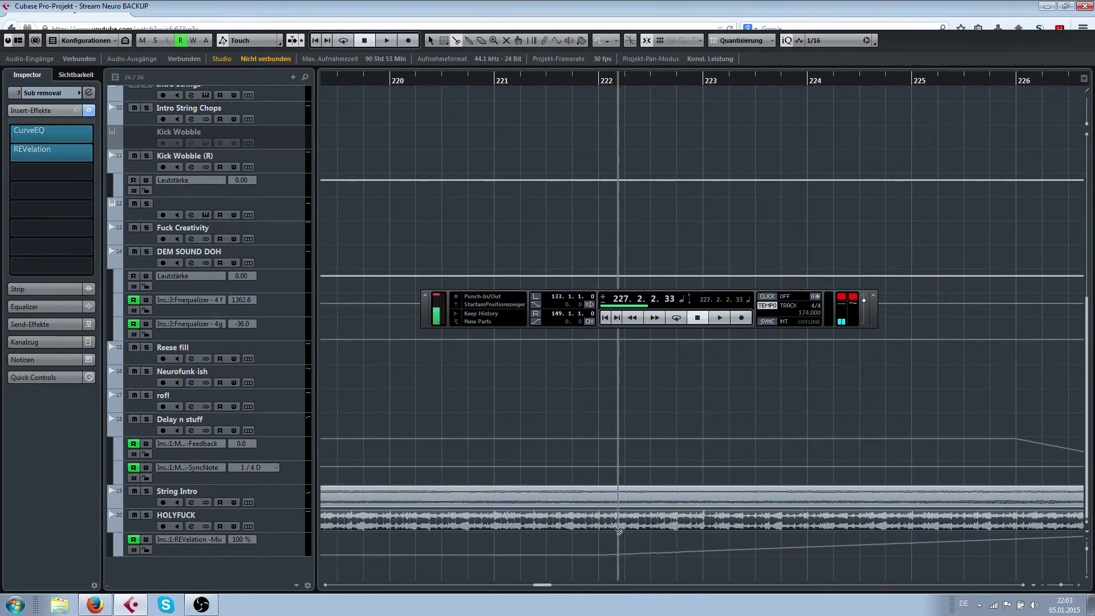
{"action": "left_click", "coordinate": [599, 521]}
{"action": "right_click", "coordinate": [597, 522]}
{"action": "scroll", "coordinate": [546, 550], "scroll_direction": "down", "scroll_amount": 3}
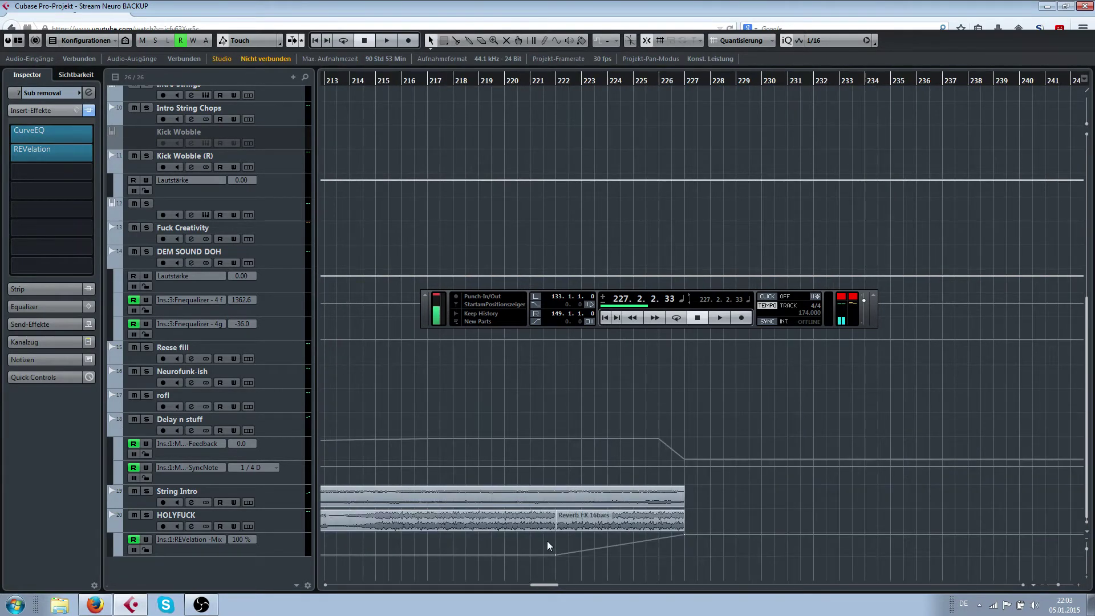
Duplicate the reverb piece from bar 222 to bar 227 and remove the REVelation Mix automation dip copied with it
{"action": "left_click", "coordinate": [617, 518]}
{"action": "key", "text": "ctrl+d"}
{"action": "left_click", "coordinate": [688, 563]}
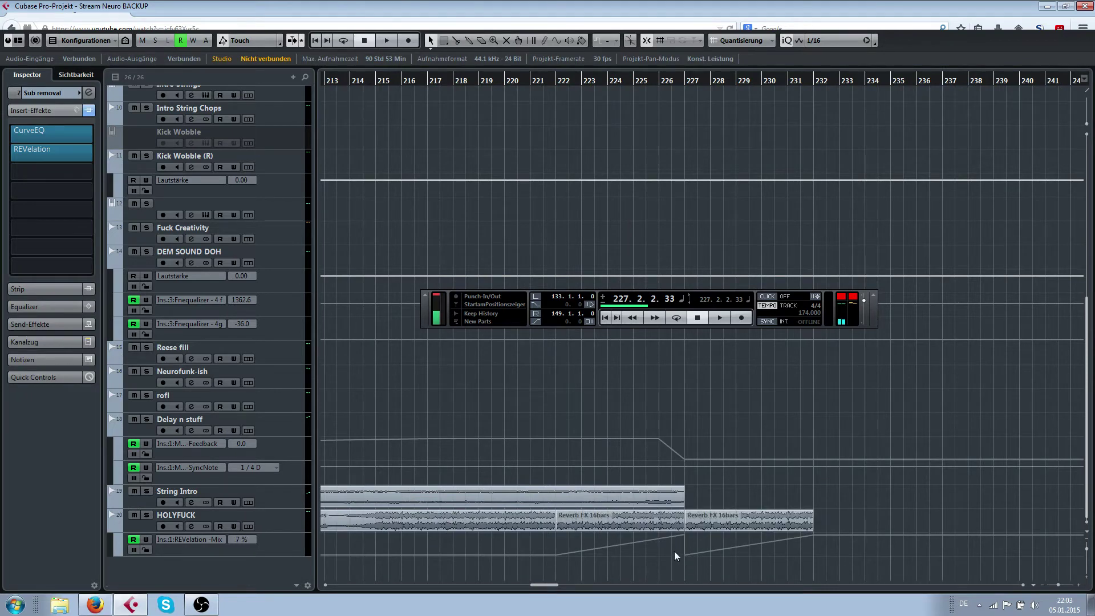
{"action": "left_click_drag", "start_coordinate": [684, 554], "coordinate": [708, 537]}
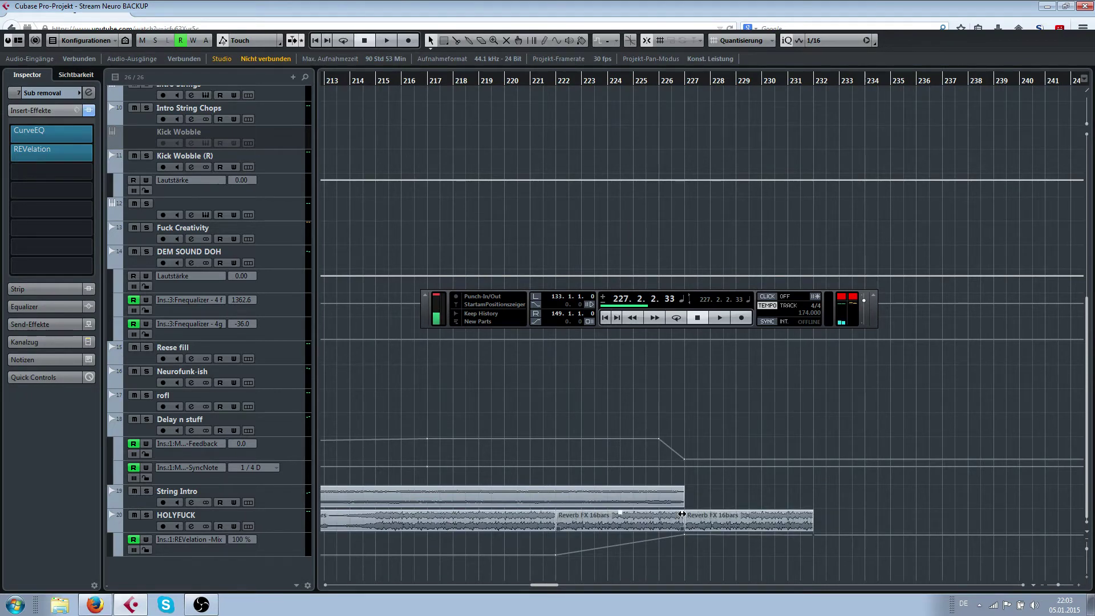
Glue the two reverb pieces from bar 222 to bar 232 into one part
{"action": "right_click", "coordinate": [761, 516]}
{"action": "left_click", "coordinate": [766, 518]}
{"action": "left_click", "coordinate": [658, 529]}
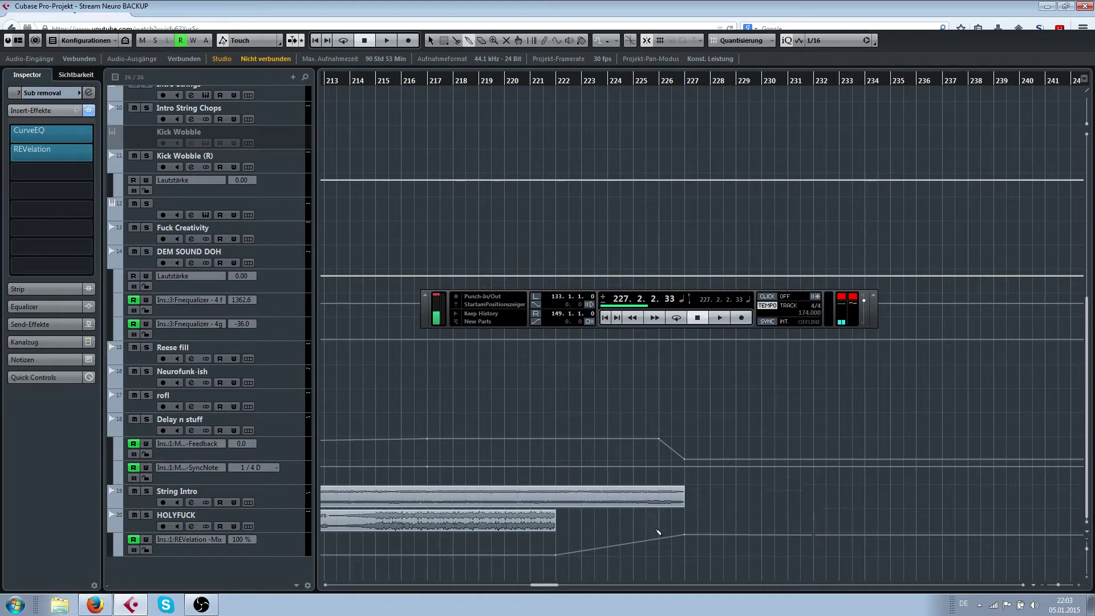
{"action": "key", "text": "1"}
Open the glued part in the Audio Part Editor and try a range selection across its two clips
{"action": "double_click", "coordinate": [807, 519]}
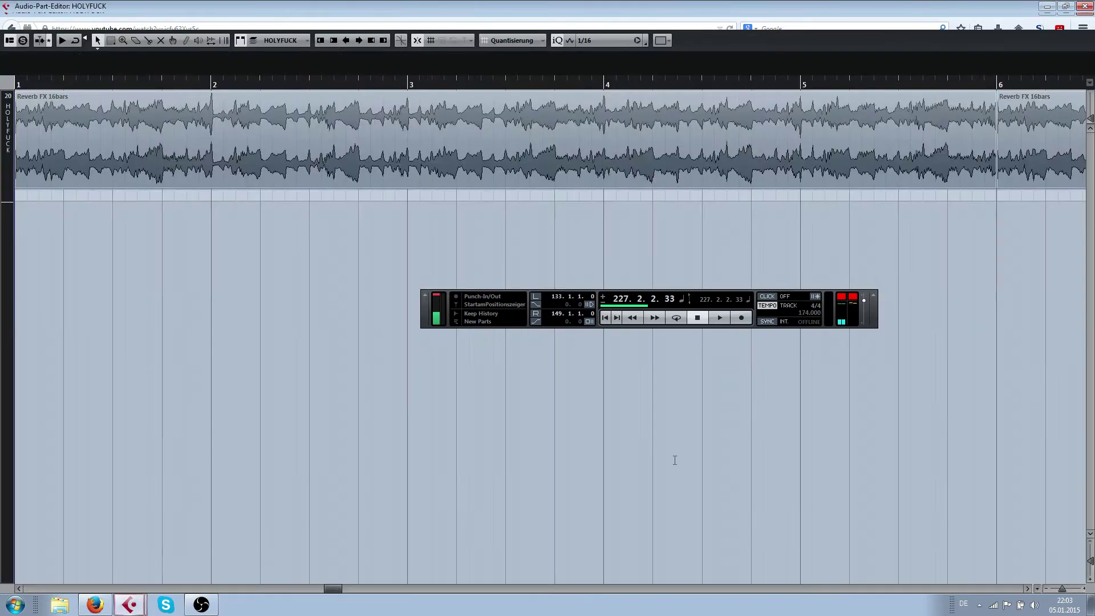
{"action": "right_click", "coordinate": [469, 217]}
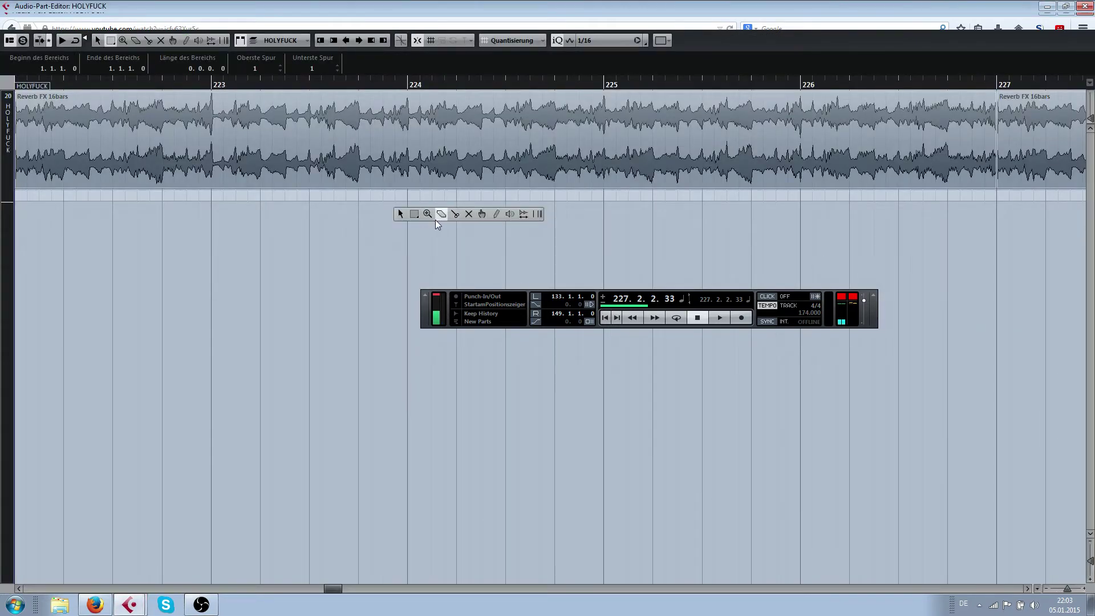
{"action": "left_click", "coordinate": [414, 215]}
{"action": "scroll", "coordinate": [411, 237], "scroll_direction": "down", "scroll_amount": 3}
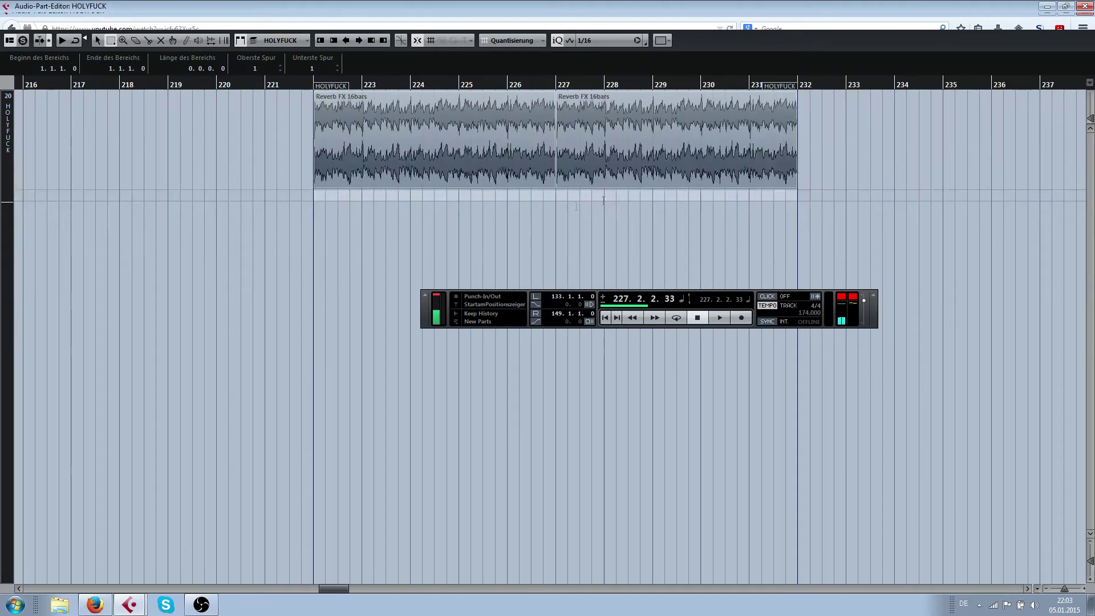
{"action": "left_click_drag", "start_coordinate": [748, 219], "coordinate": [518, 129]}
{"action": "right_click", "coordinate": [729, 192]}
{"action": "left_click", "coordinate": [731, 191]}
{"action": "left_click", "coordinate": [421, 143]}
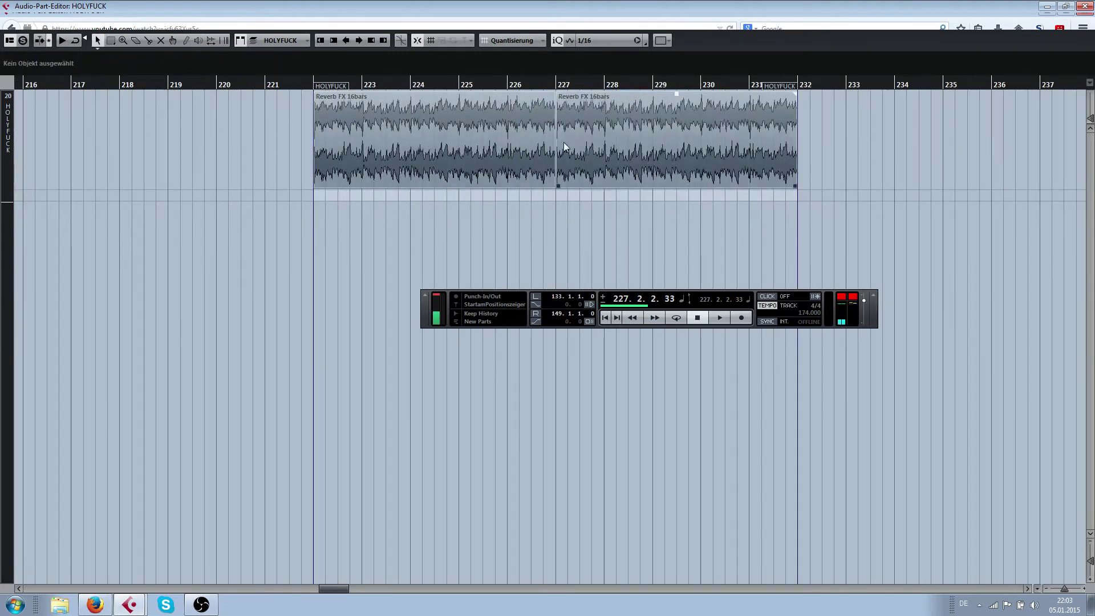
Cut both reverb clips out of the glued part and delete the emptied part from the HOLYFUCK track
{"action": "right_click", "coordinate": [602, 143]}
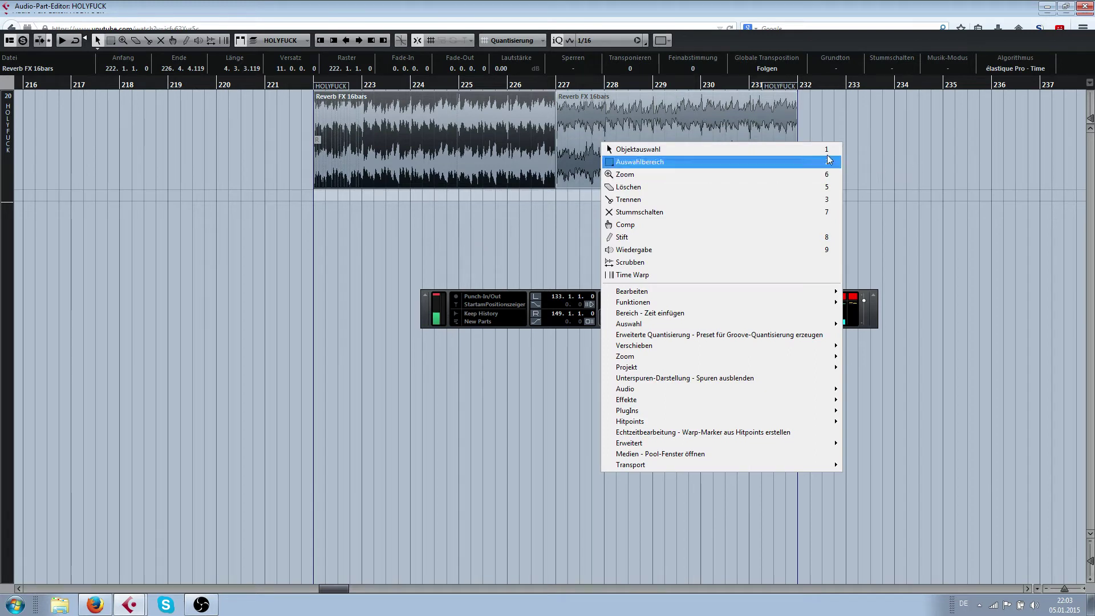
{"action": "left_click", "coordinate": [639, 162]}
{"action": "left_click", "coordinate": [462, 146]}
{"action": "key", "text": "ctrl+a"}
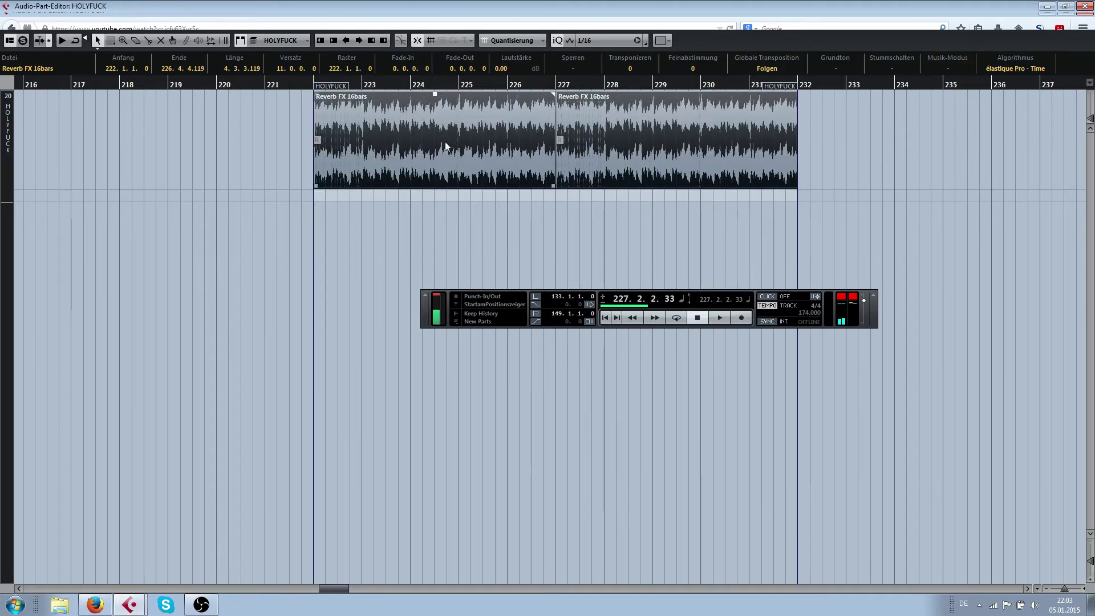
{"action": "key", "text": "Delete"}
{"action": "key", "text": "Return"}
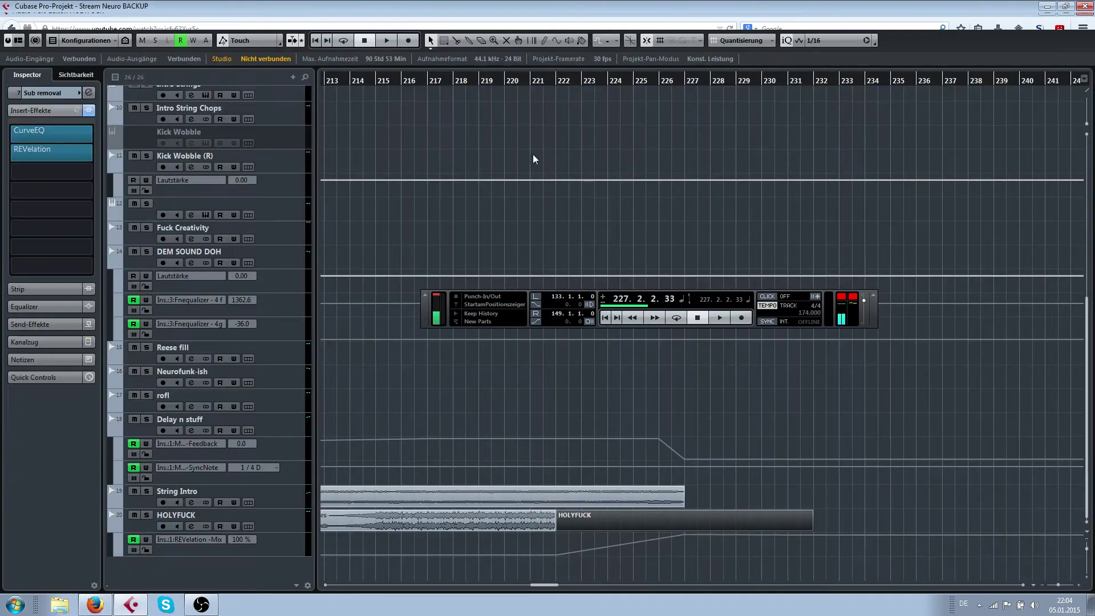
{"action": "key", "text": "Delete"}
Paste the two reverb clips back onto the HOLYFUCK track at bar 222
{"action": "left_click", "coordinate": [555, 82]}
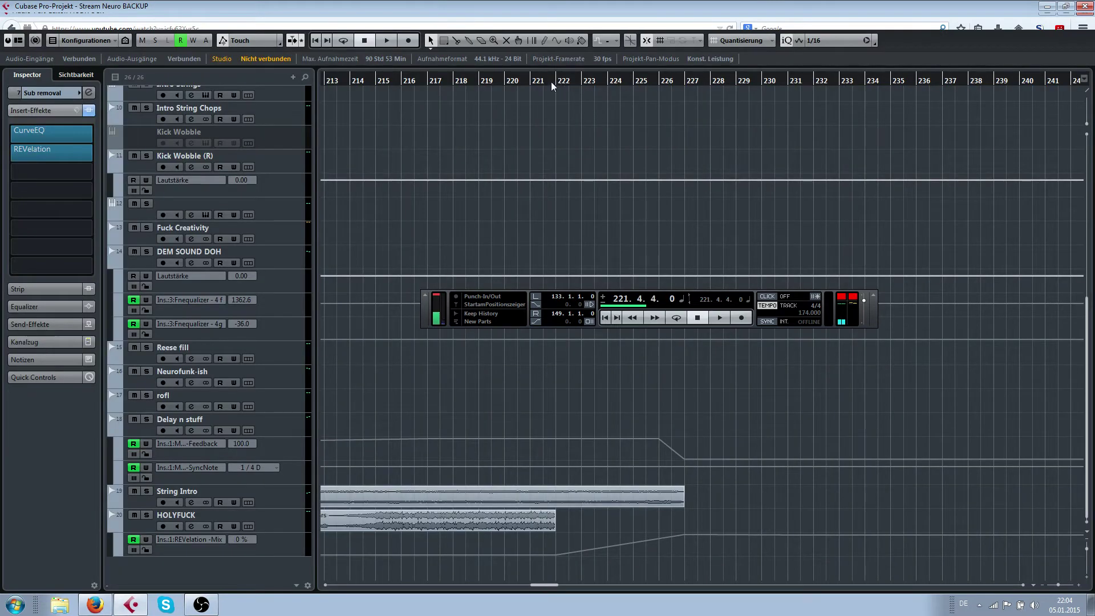
{"action": "left_click", "coordinate": [557, 78]}
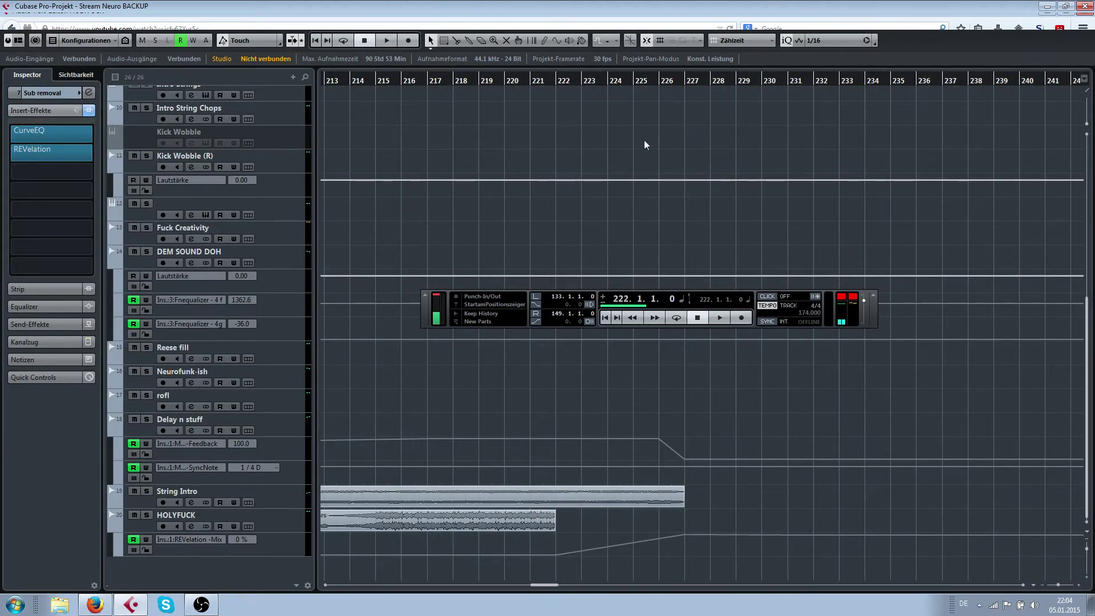
{"action": "key", "text": "ctrl+v"}
{"action": "key", "text": "ctrl+z"}
{"action": "left_click", "coordinate": [132, 526]}
{"action": "key", "text": "ctrl+v"}
Glue the two pasted reverb clips on the HOLYFUCK track into one part
{"action": "right_click", "coordinate": [670, 522]}
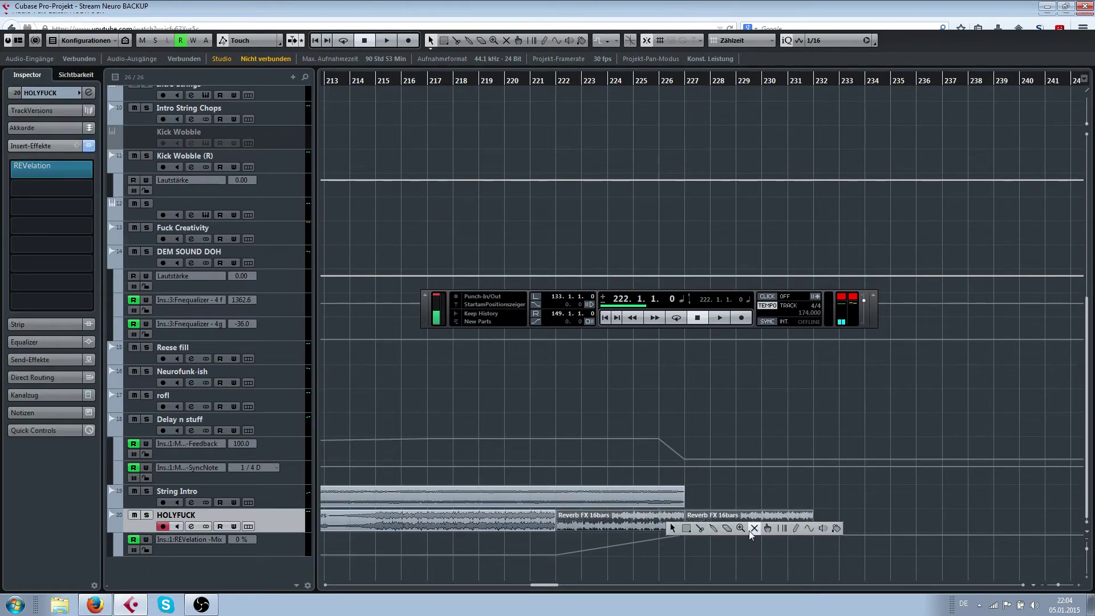
{"action": "left_click", "coordinate": [715, 531]}
{"action": "left_click", "coordinate": [651, 520]}
{"action": "key", "text": "1"}
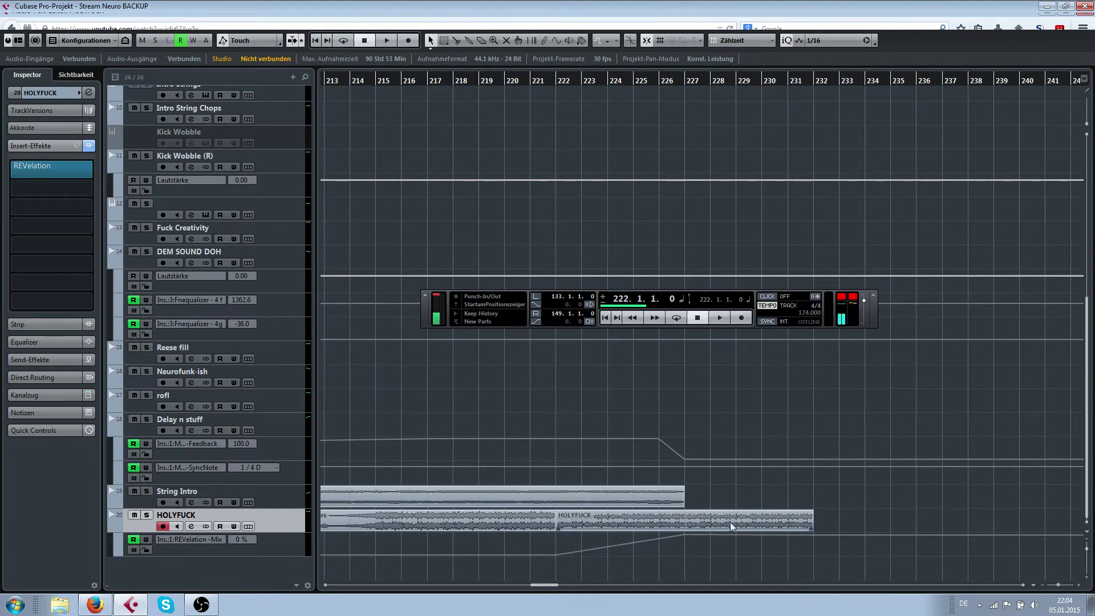
Render the glued HOLYFUCK part in place and replace the original on its track with the rendered clip
{"action": "left_click", "coordinate": [682, 521]}
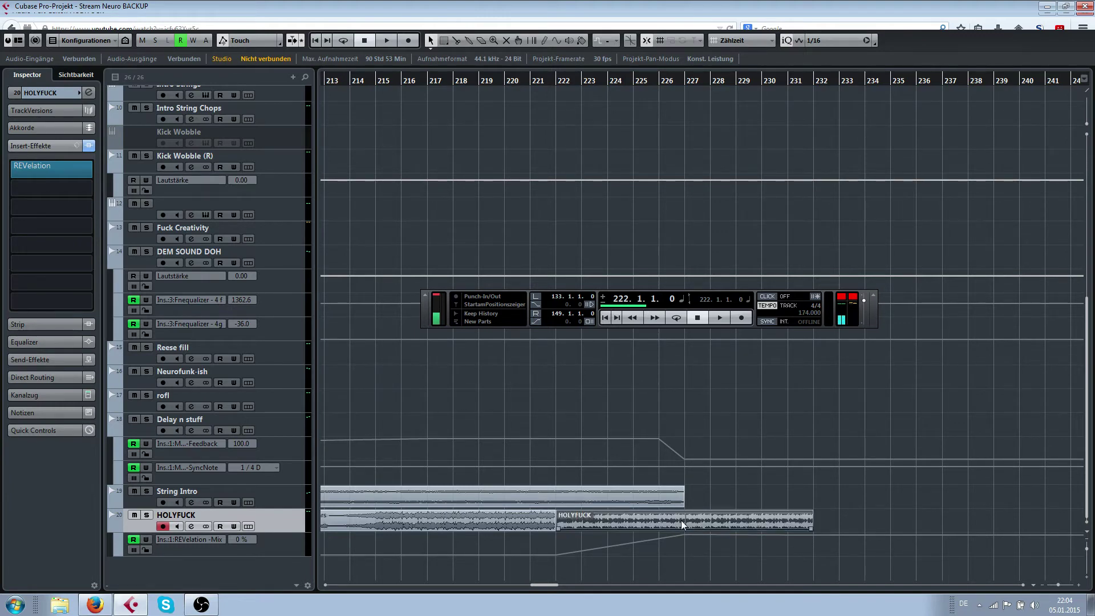
{"action": "key", "text": "ctrl+r"}
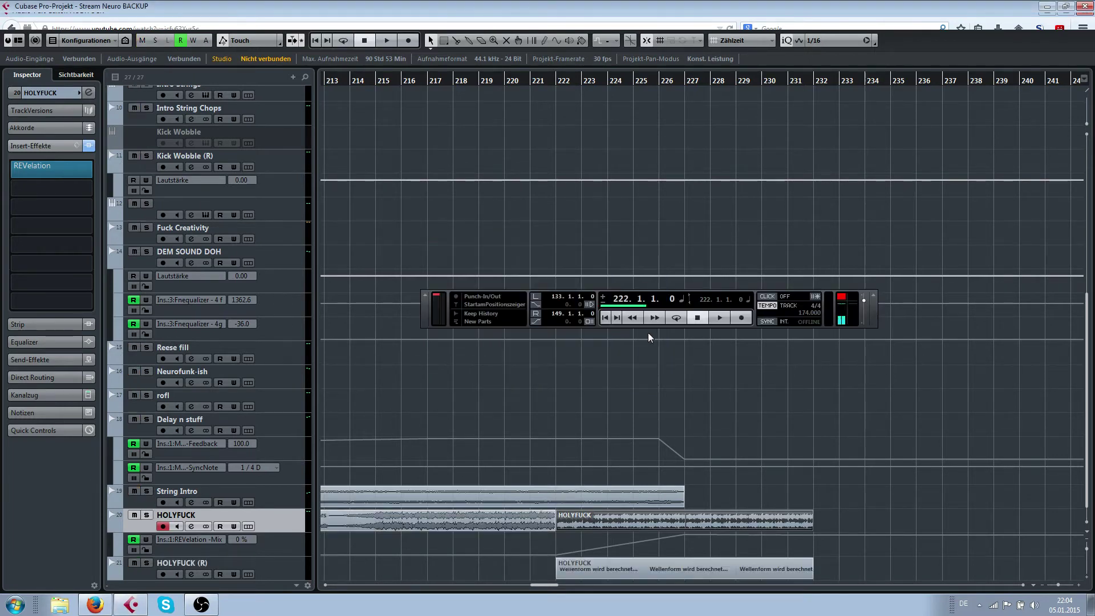
{"action": "key", "text": "Delete"}
{"action": "left_click_drag", "start_coordinate": [612, 563], "coordinate": [601, 524]}
Remove the emptied HOLYFUCK (R) track and move the rendered clip to start at bar 222
{"action": "key", "text": "ctrl+z"}
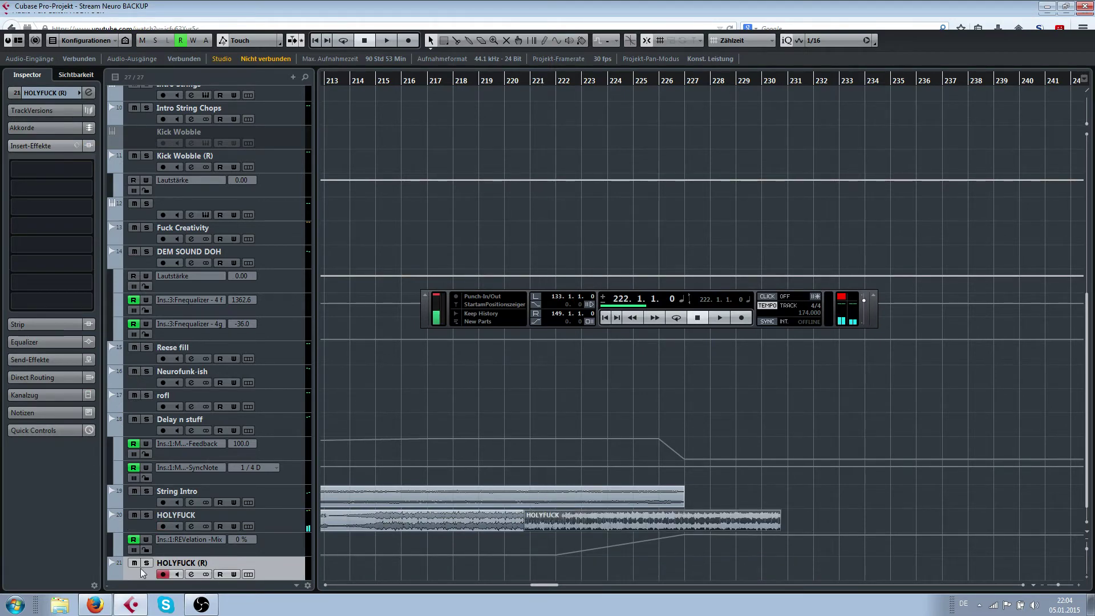
{"action": "key", "text": "ctrl+z"}
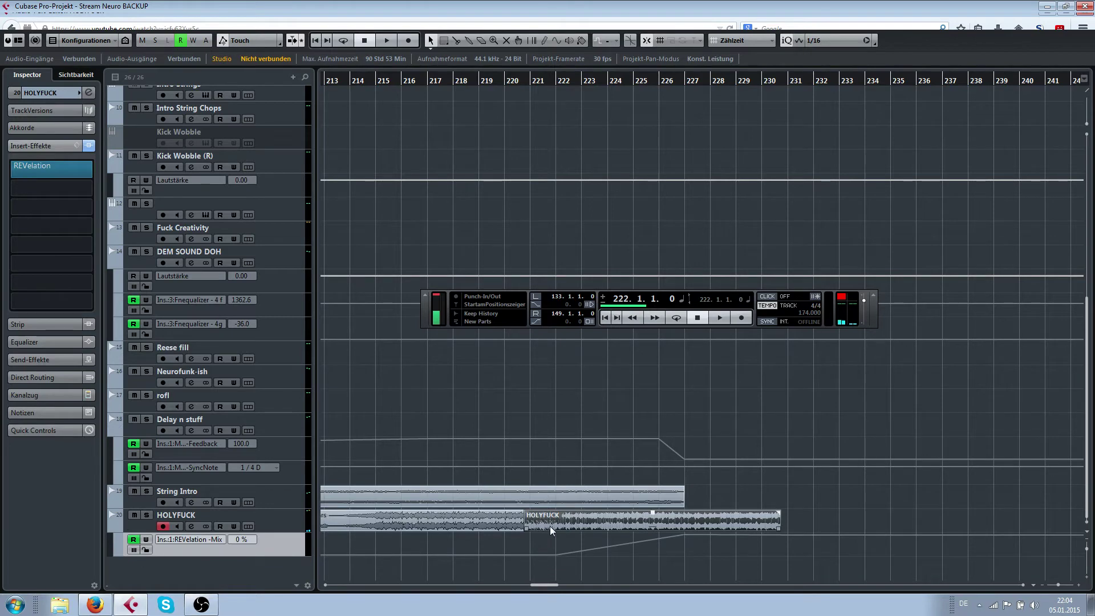
{"action": "left_click_drag", "start_coordinate": [551, 530], "coordinate": [582, 529]}
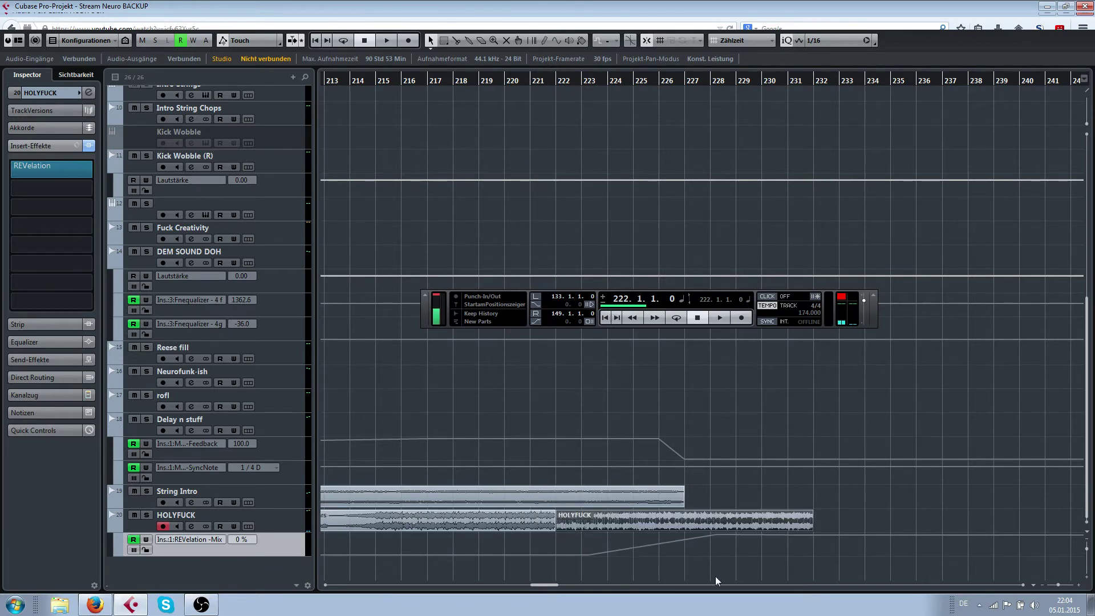
Fade out the rendered clip over nearly its whole length to bar 232 and play the ending from bar 217
{"action": "left_click_drag", "start_coordinate": [809, 512], "coordinate": [556, 509]}
{"action": "left_click", "coordinate": [433, 78]}
{"action": "key", "text": "space"}
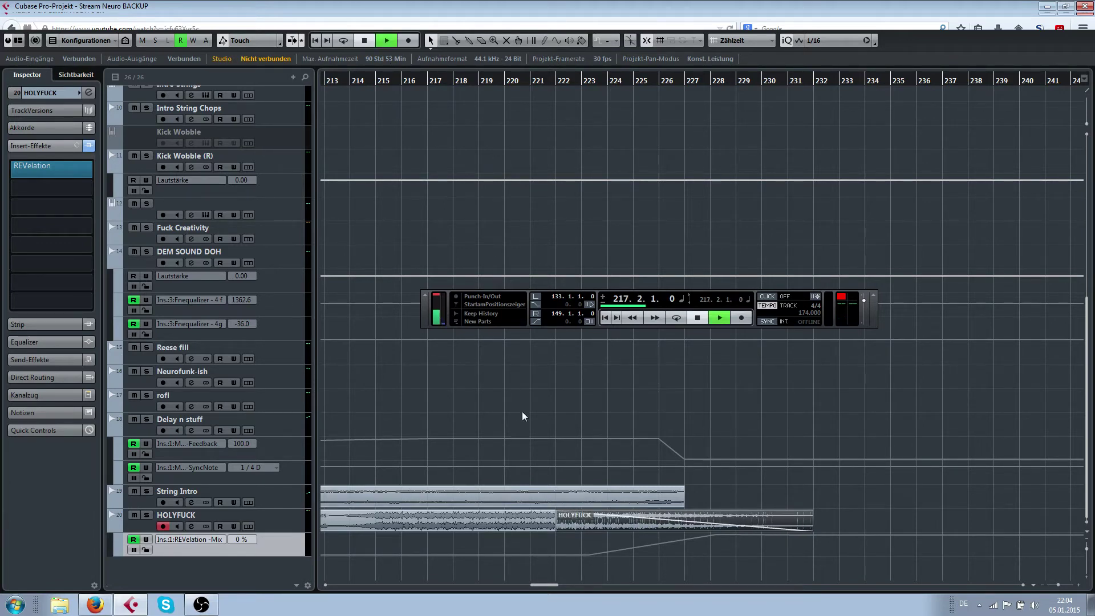
{"action": "left_click_drag", "start_coordinate": [521, 412], "coordinate": [694, 561]}
{"action": "left_click", "coordinate": [706, 557]}
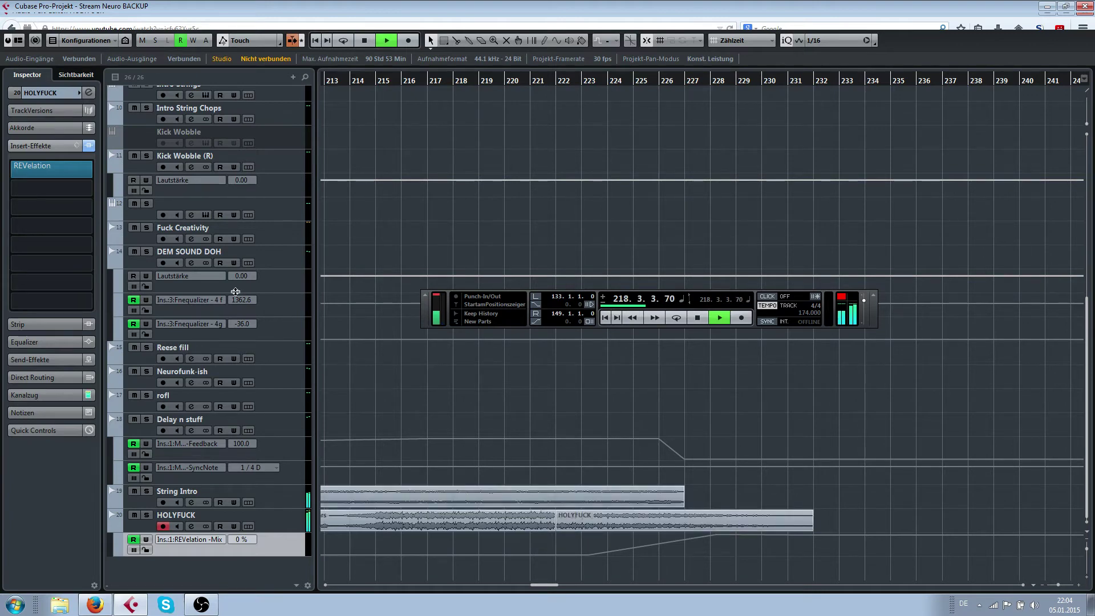
Split the String Intro clip at bar 222
{"action": "scroll", "coordinate": [217, 171], "scroll_direction": "up", "scroll_amount": 4}
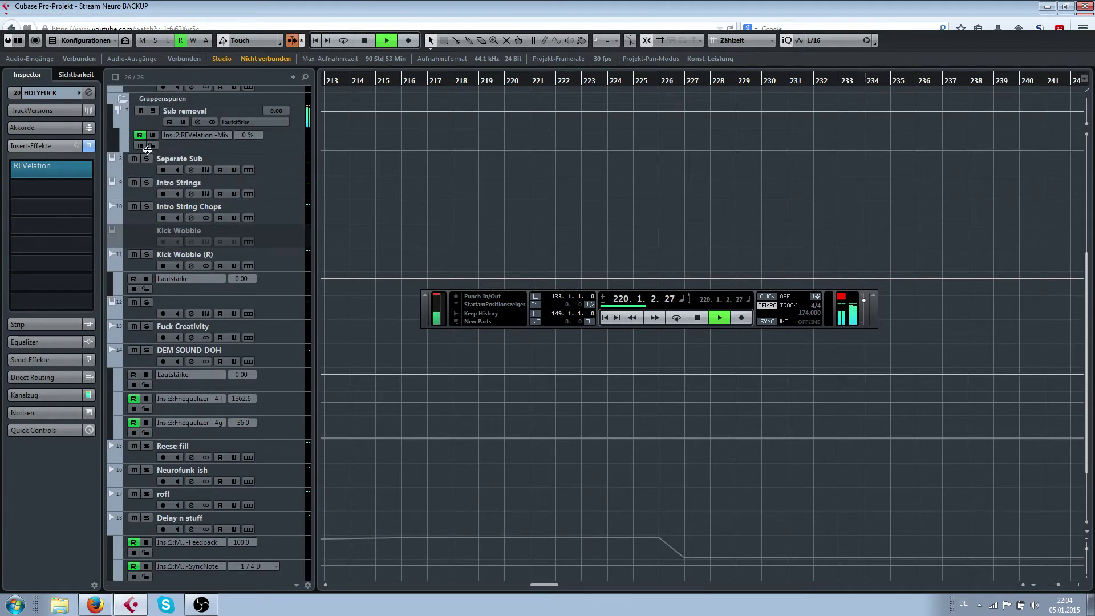
{"action": "scroll", "coordinate": [648, 398], "scroll_direction": "down", "scroll_amount": 4}
{"action": "right_click", "coordinate": [559, 390]}
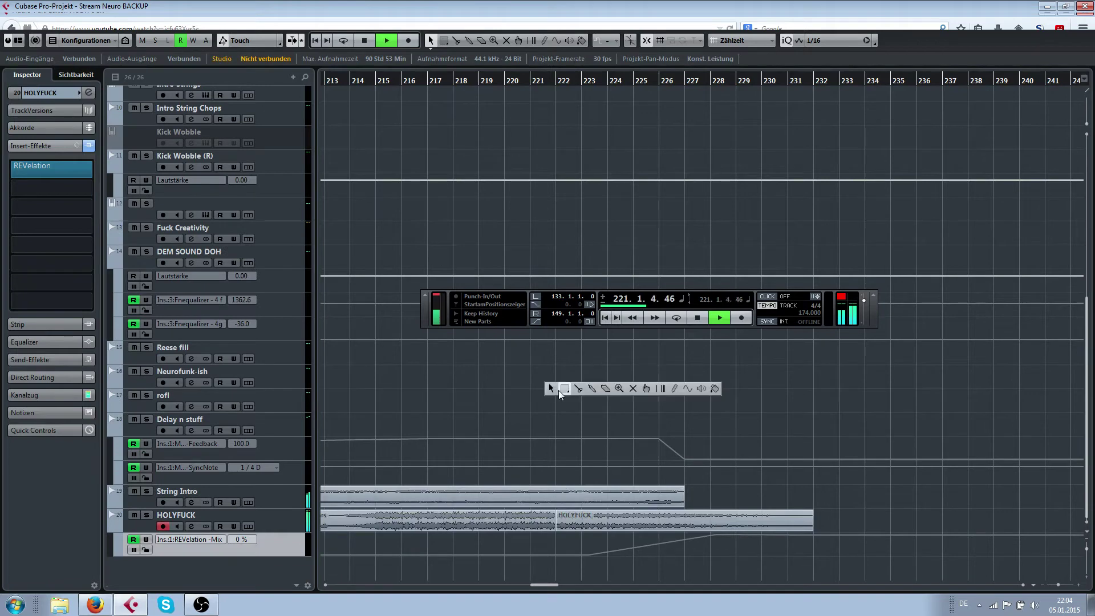
{"action": "left_click", "coordinate": [588, 391]}
{"action": "right_click", "coordinate": [545, 419]}
{"action": "left_click", "coordinate": [520, 416]}
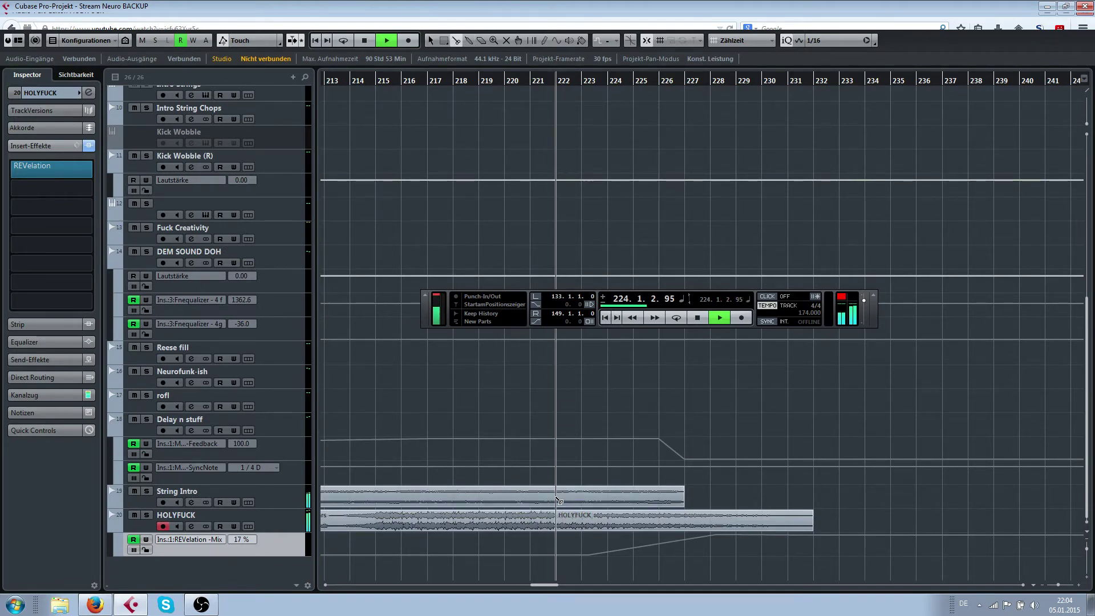
{"action": "left_click", "coordinate": [558, 500]}
{"action": "right_click", "coordinate": [558, 500]}
{"action": "left_click", "coordinate": [556, 498]}
Copy the String Intro section after the split to bar 227 and fade the copy out over its whole length to bar 232
{"action": "left_click_drag", "start_coordinate": [598, 495], "coordinate": [692, 503]}
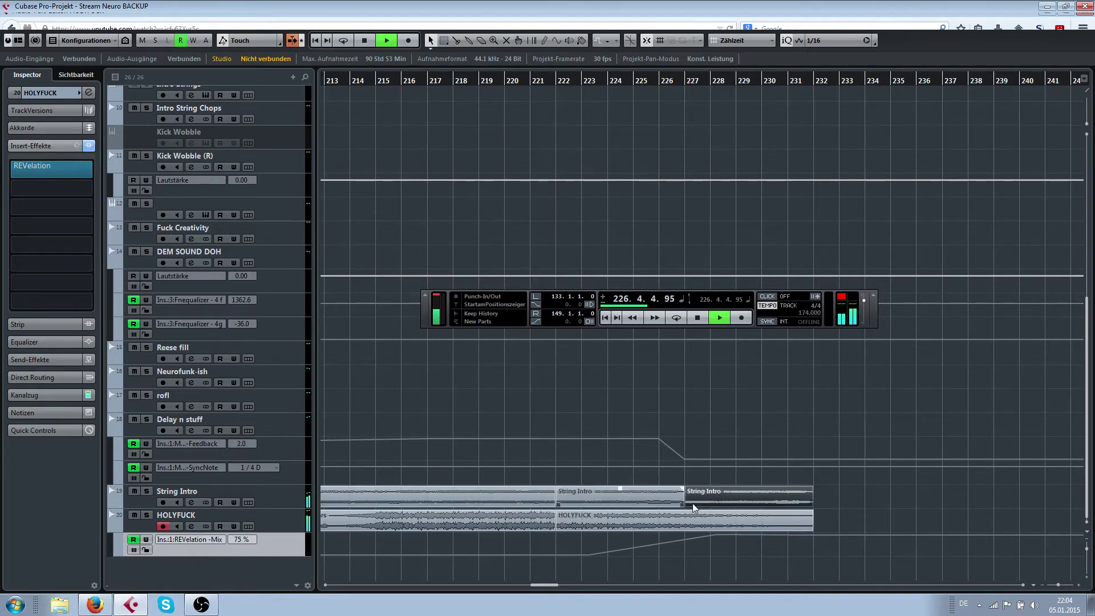
{"action": "left_click_drag", "start_coordinate": [810, 489], "coordinate": [677, 486]}
{"action": "left_click", "coordinate": [762, 396]}
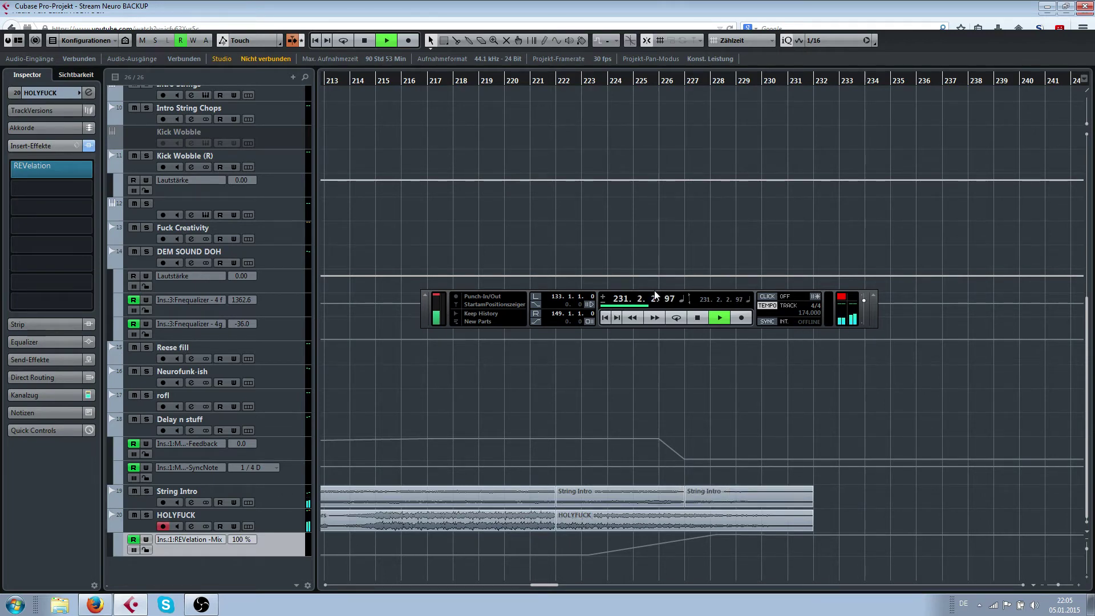
Move the transport panel lower, stop playback, and replay the ending from around bar 220
{"action": "left_click_drag", "start_coordinate": [656, 295], "coordinate": [645, 345]}
{"action": "key", "text": "space"}
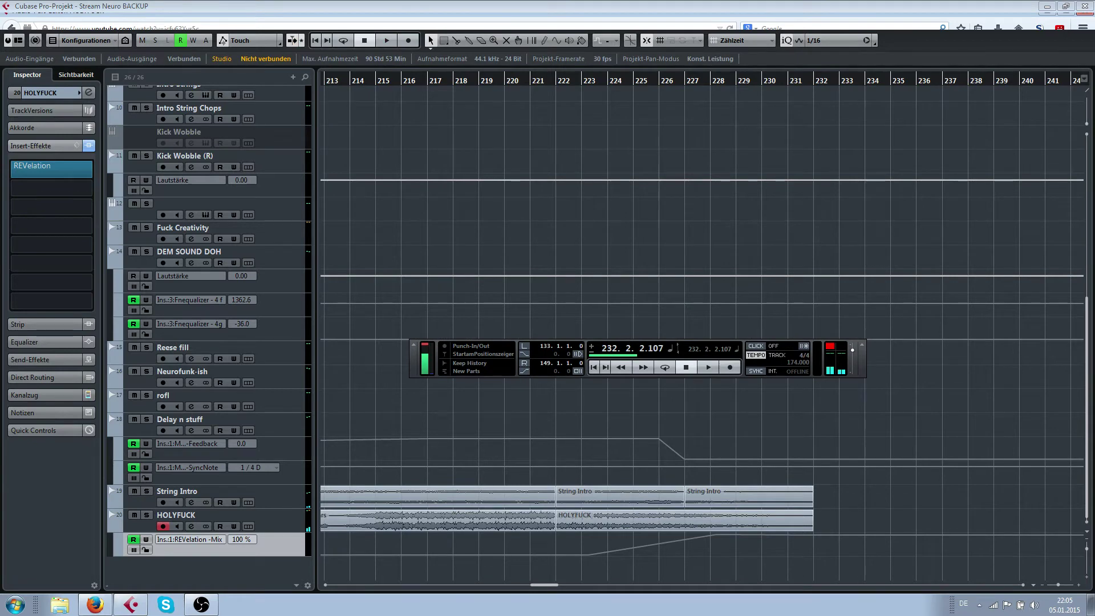
{"action": "key", "text": "F2"}
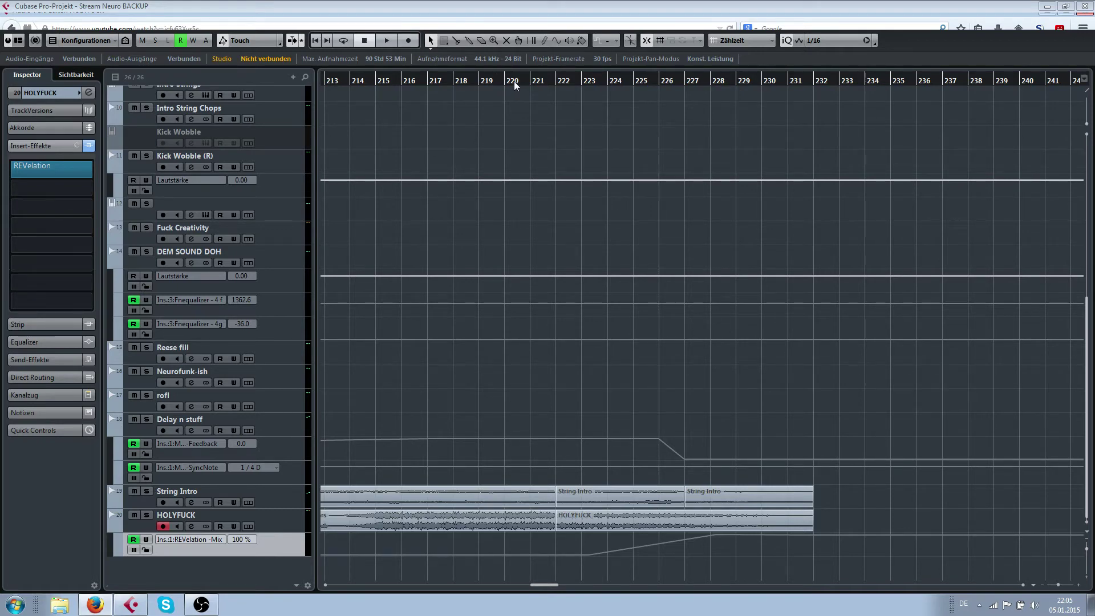
{"action": "key", "text": "F2"}
{"action": "key", "text": "space"}
{"action": "left_click", "coordinate": [570, 111]}
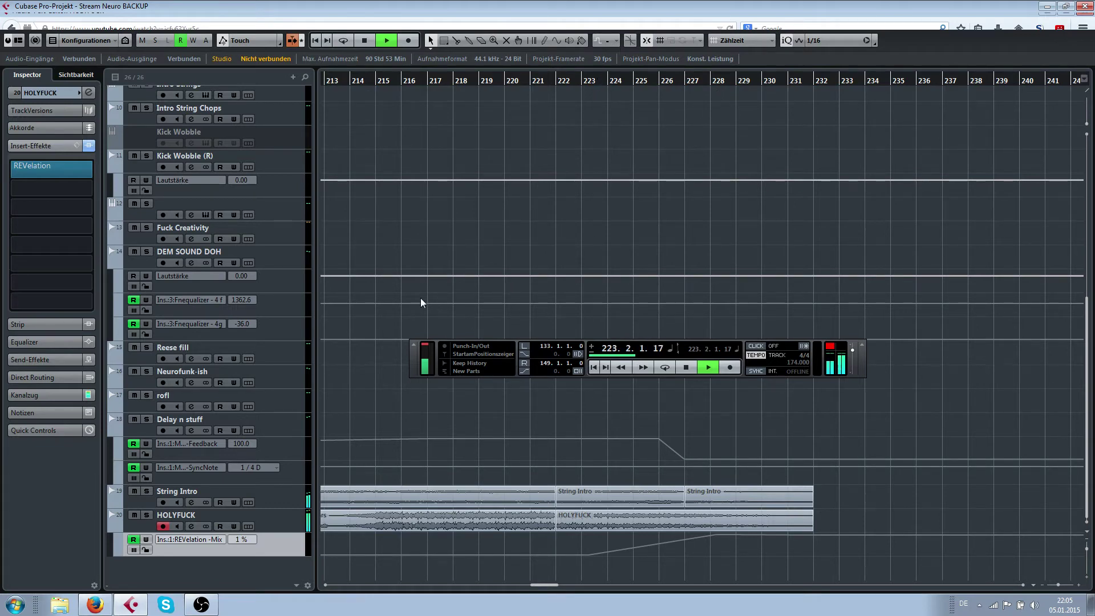
Move the start of the REVelation mix ramp on the HOLYFUCK track to bar 222 and stop playback
{"action": "scroll", "coordinate": [393, 296], "scroll_direction": "up", "scroll_amount": 4}
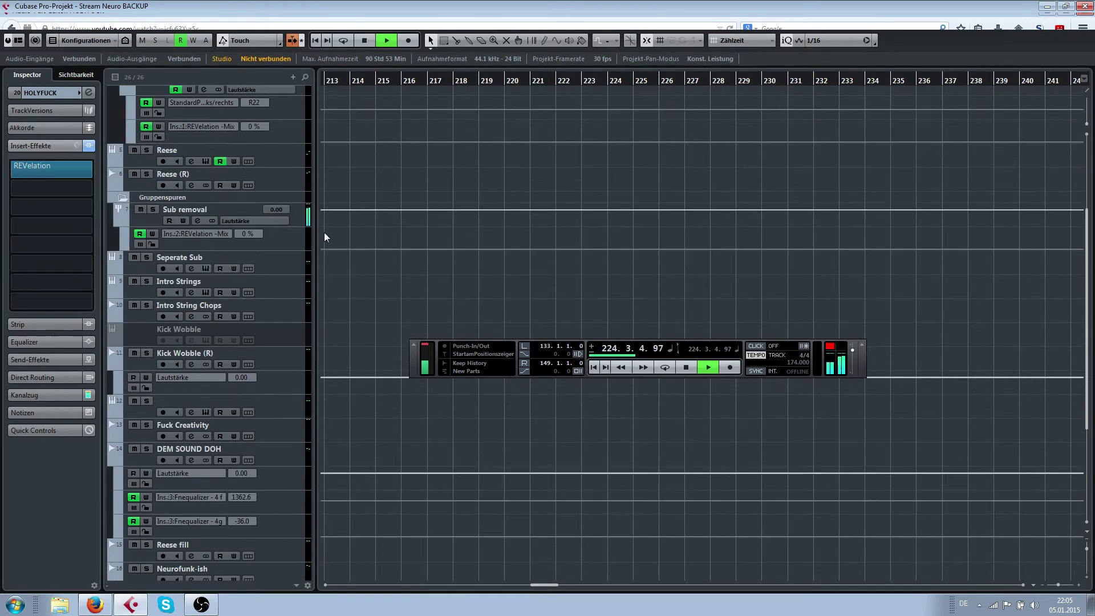
{"action": "scroll", "coordinate": [632, 248], "scroll_direction": "down", "scroll_amount": 4}
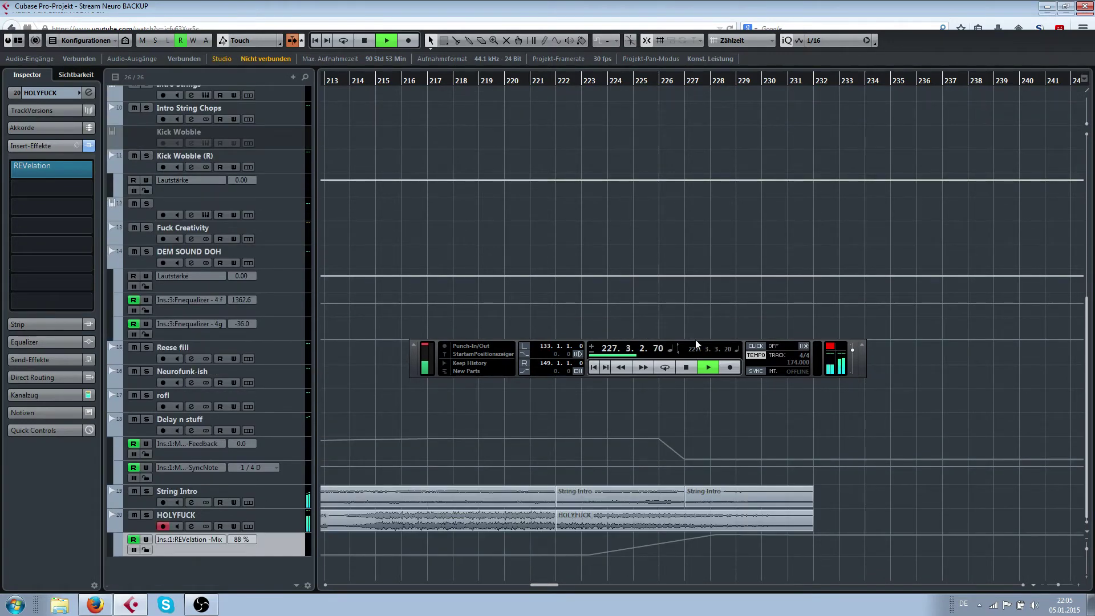
{"action": "left_click_drag", "start_coordinate": [589, 554], "coordinate": [553, 567]}
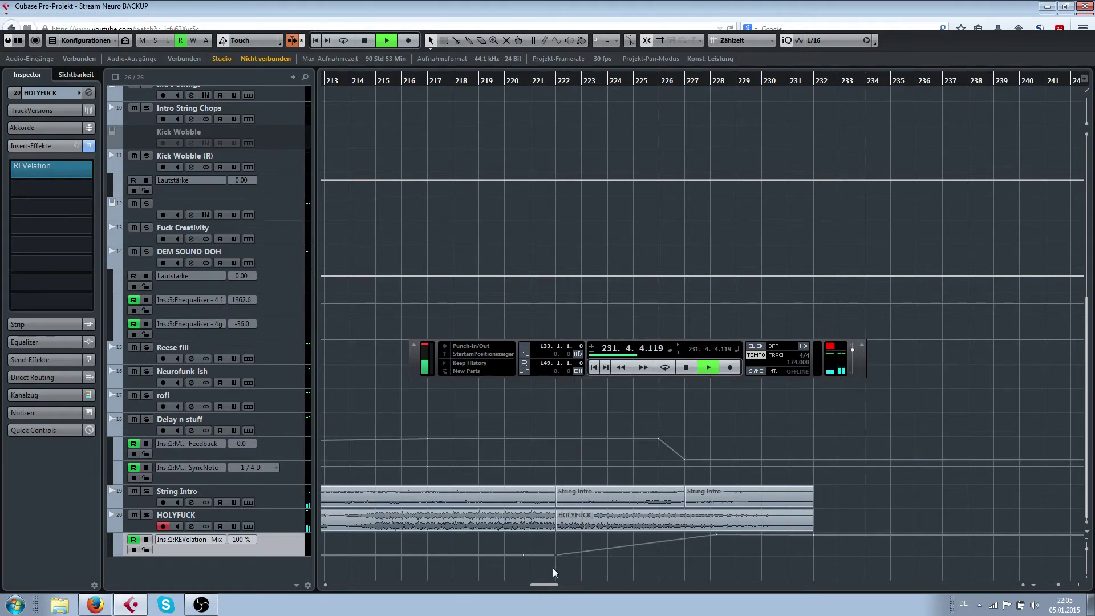
{"action": "key", "text": "space"}
Ramp the REVelation mix automation of the Sub removal group from 0 % at bar 226 to 100 % at bar 231
{"action": "scroll", "coordinate": [566, 228], "scroll_direction": "up", "scroll_amount": 5}
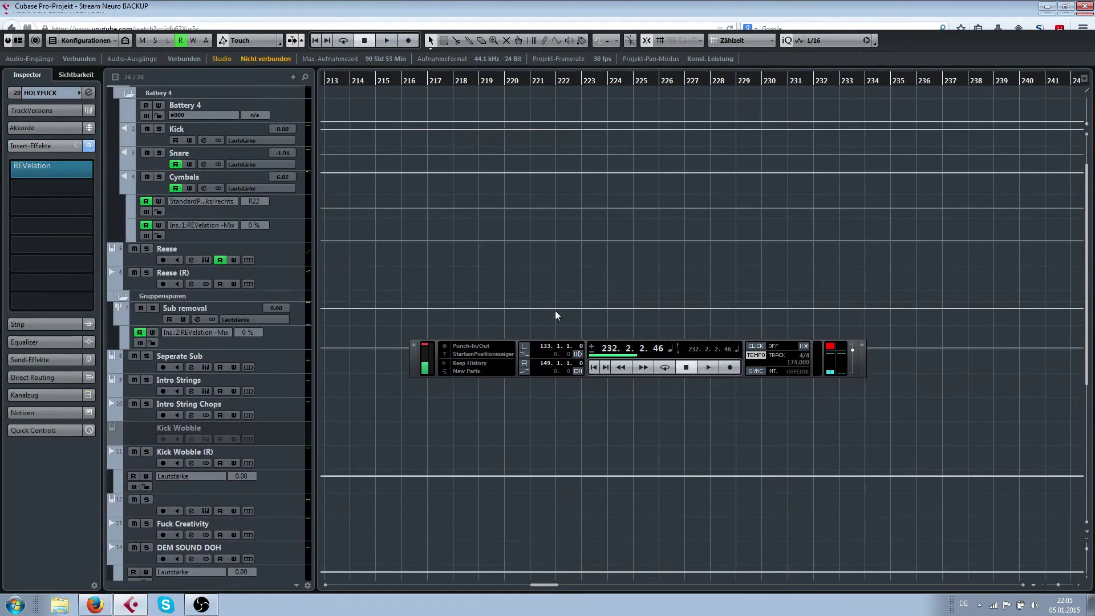
{"action": "scroll", "coordinate": [576, 335], "scroll_direction": "down", "scroll_amount": 2}
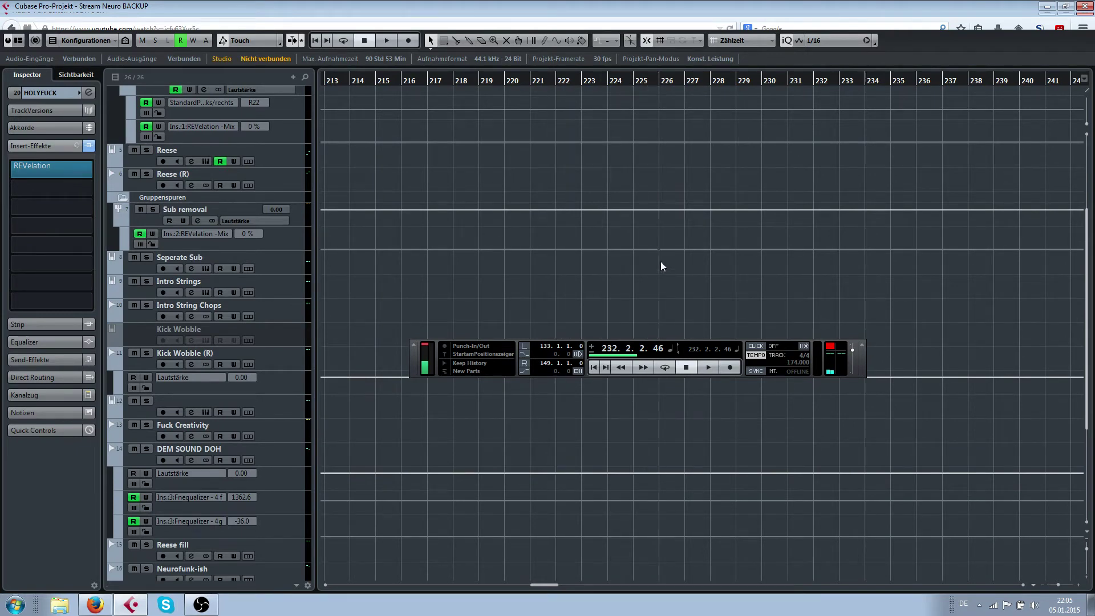
{"action": "left_click_drag", "start_coordinate": [787, 254], "coordinate": [786, 223]}
Play the ending from bar 221 to check the extended strings and the reverb automation, and stop playback
{"action": "left_click", "coordinate": [652, 81]}
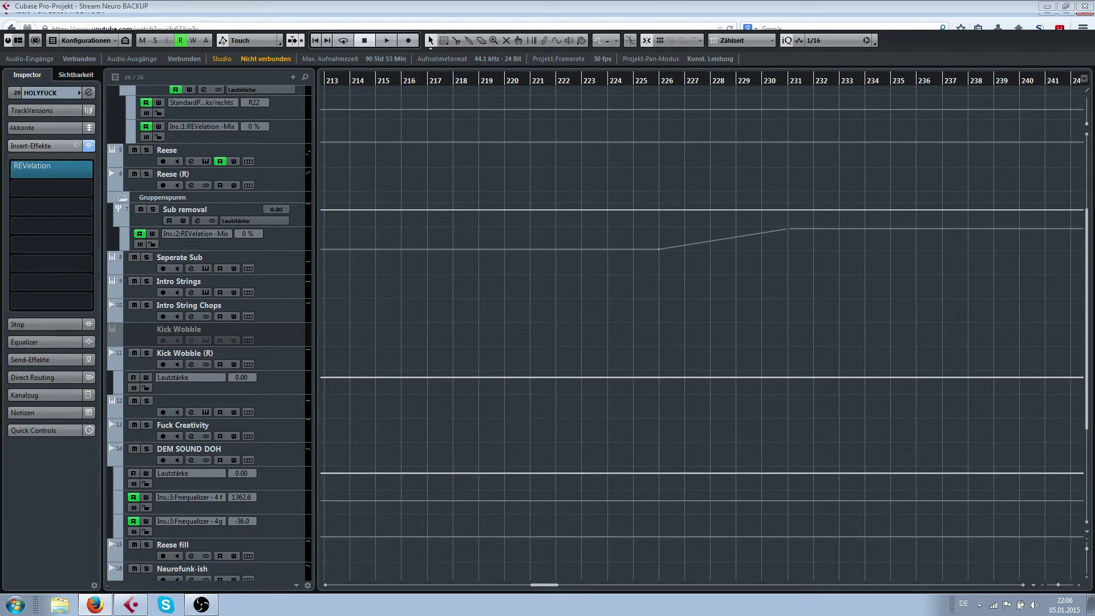
{"action": "left_click", "coordinate": [516, 305]}
{"action": "scroll", "coordinate": [528, 297], "scroll_direction": "up", "scroll_amount": 2}
{"action": "scroll", "coordinate": [523, 288], "scroll_direction": "down", "scroll_amount": 5}
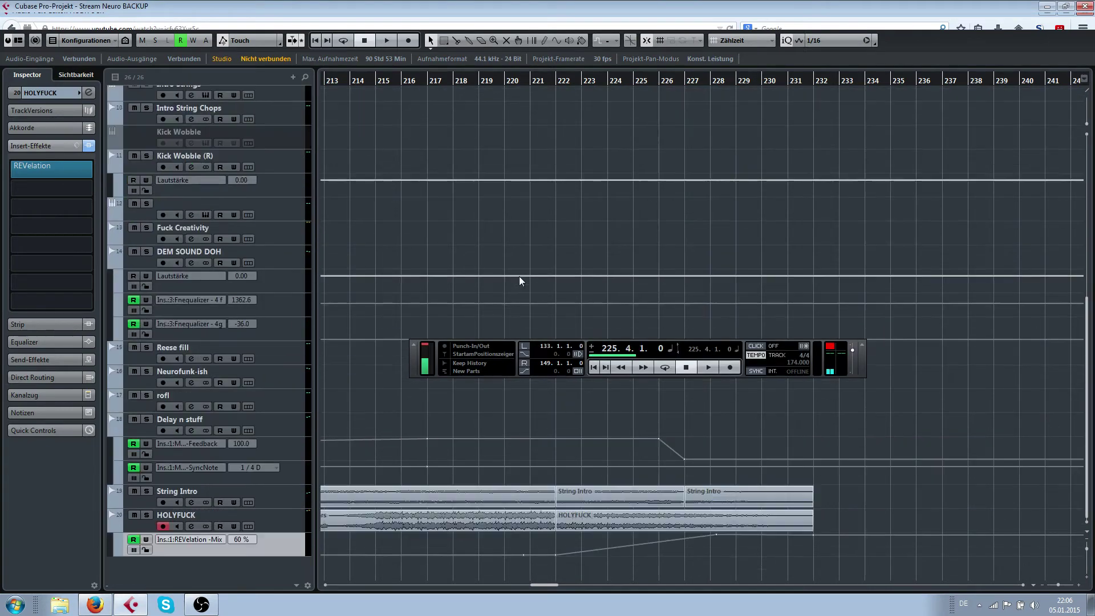
{"action": "scroll", "coordinate": [516, 283], "scroll_direction": "down", "scroll_amount": 2}
{"action": "left_click", "coordinate": [523, 81]}
{"action": "key", "text": "space"}
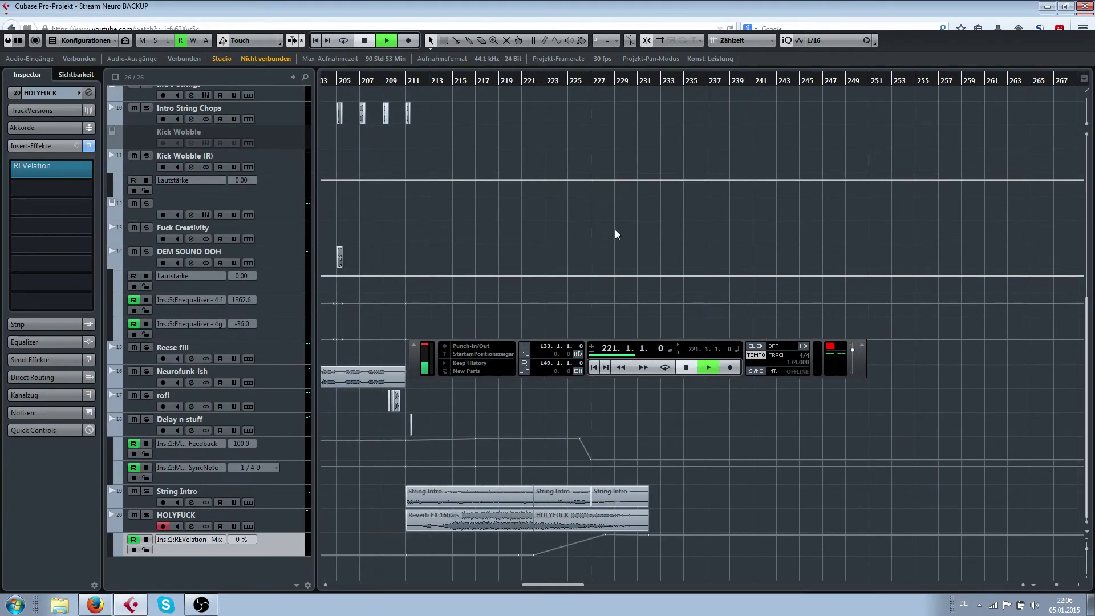
{"action": "scroll", "coordinate": [615, 229], "scroll_direction": "up", "scroll_amount": 4}
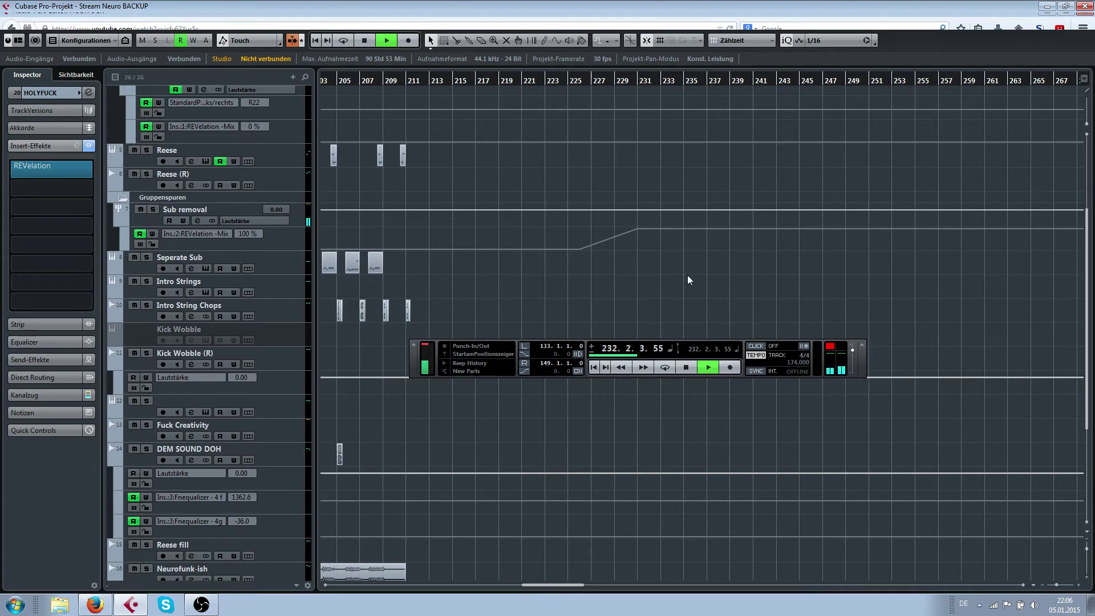
{"action": "scroll", "coordinate": [710, 274], "scroll_direction": "down", "scroll_amount": 6}
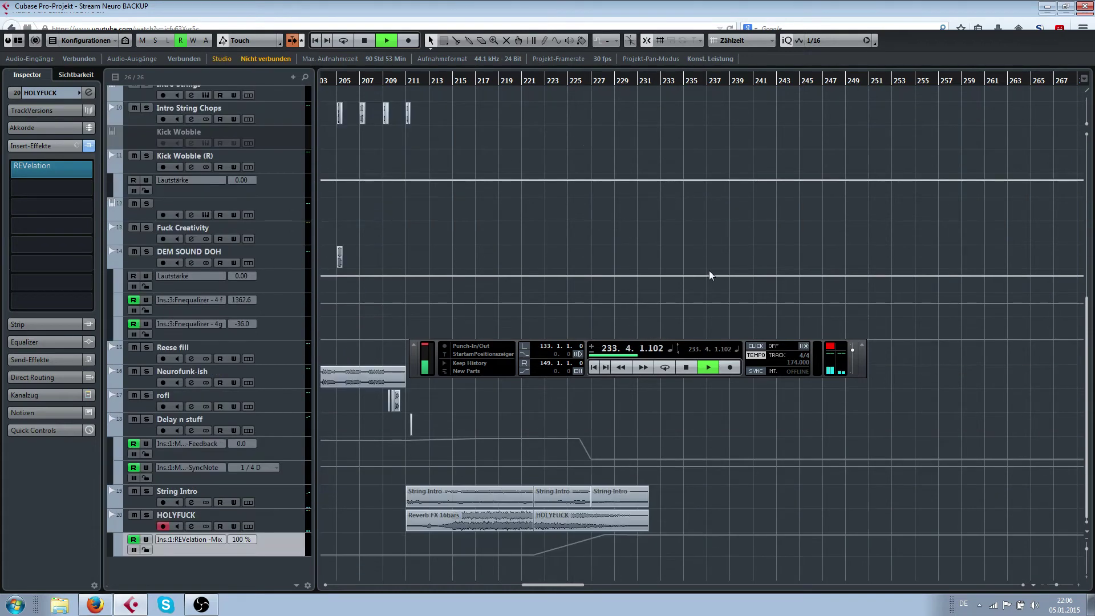
{"action": "key", "text": "space"}
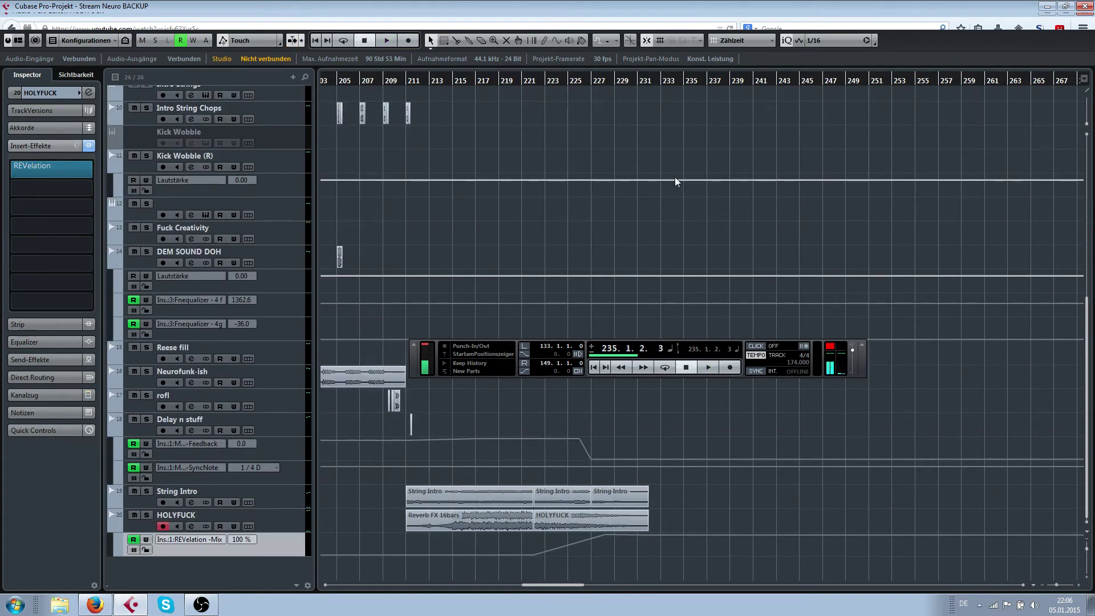
Switch the ruler to seconds to check the track's length, and return it to bars and beats
{"action": "right_click", "coordinate": [711, 75]}
{"action": "left_click", "coordinate": [734, 97]}
{"action": "right_click", "coordinate": [718, 80]}
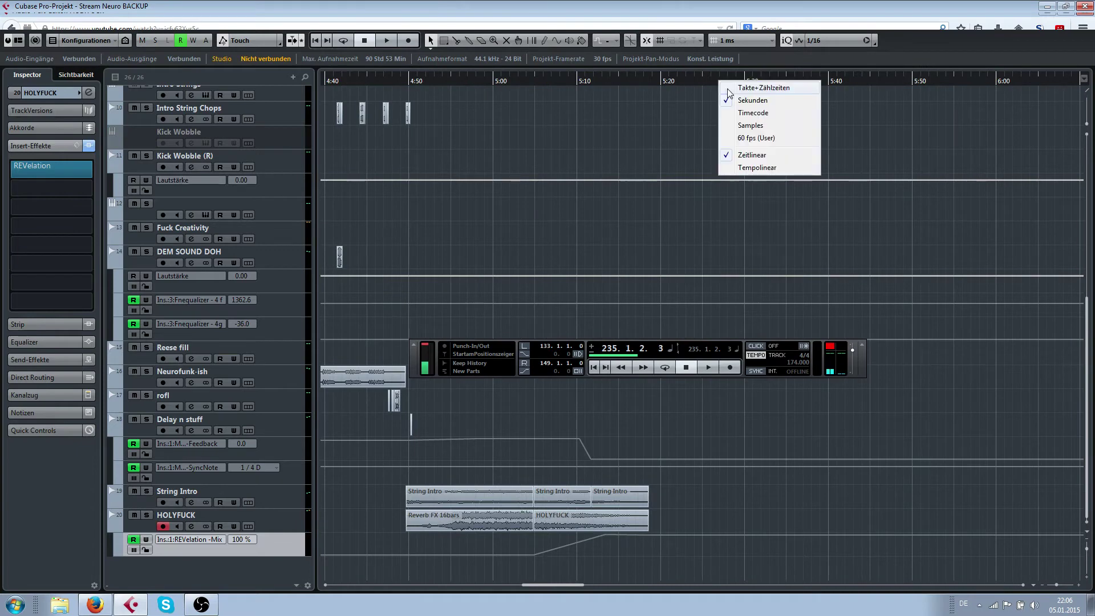
{"action": "left_click", "coordinate": [731, 88]}
Play the arrangement from bar 1 and listen through it, toggling the transport panel to follow the position
{"action": "scroll", "coordinate": [670, 157], "scroll_direction": "up", "scroll_amount": 10}
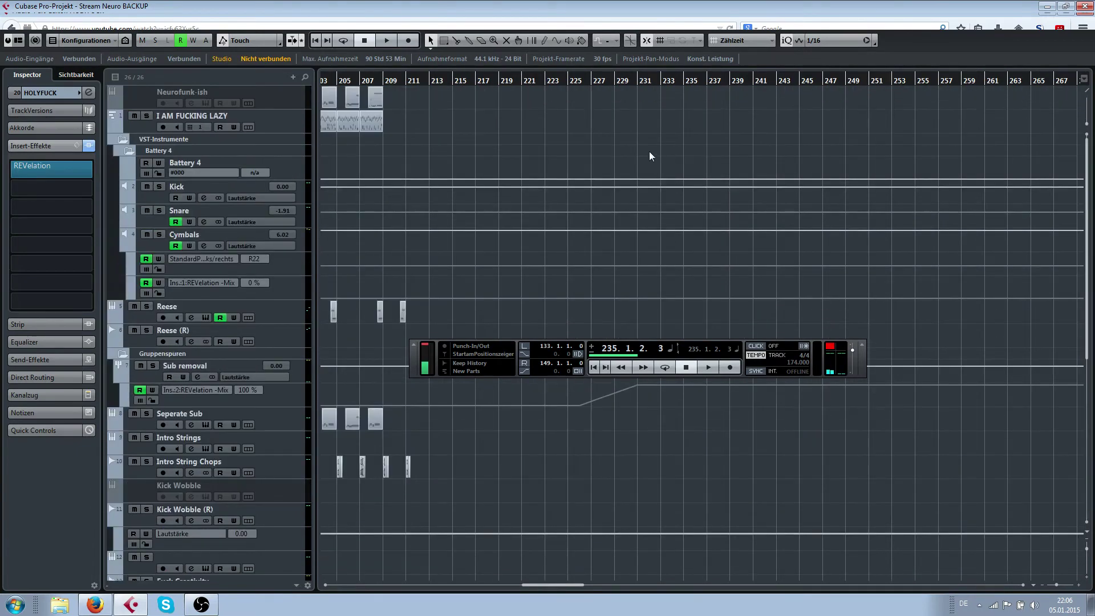
{"action": "key", "text": "g"}
{"action": "key", "text": "g"}
{"action": "scroll", "coordinate": [591, 109], "scroll_direction": "left", "scroll_amount": 3}
{"action": "scroll", "coordinate": [592, 109], "scroll_direction": "left", "scroll_amount": 3}
{"action": "left_click_drag", "start_coordinate": [556, 77], "coordinate": [304, 79]}
{"action": "key", "text": "space"}
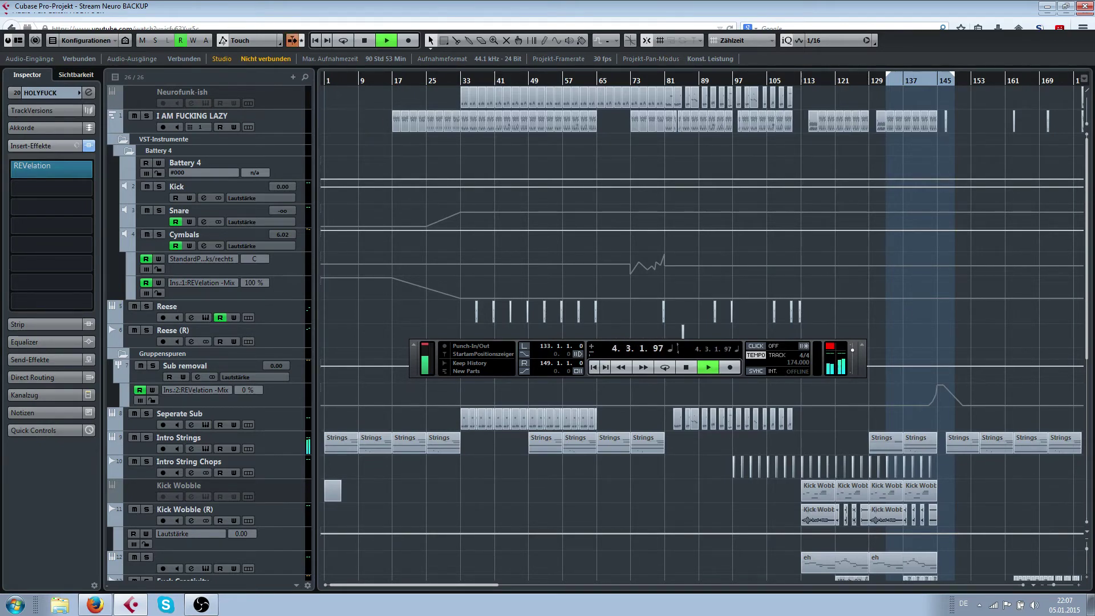
{"action": "key", "text": "F2"}
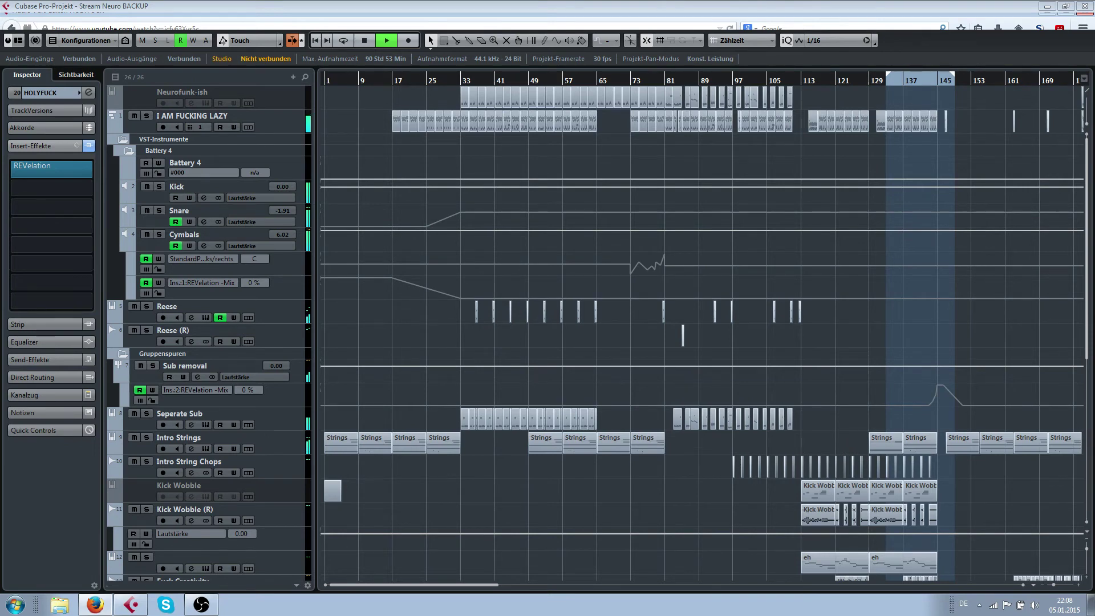
{"action": "key", "text": "F2"}
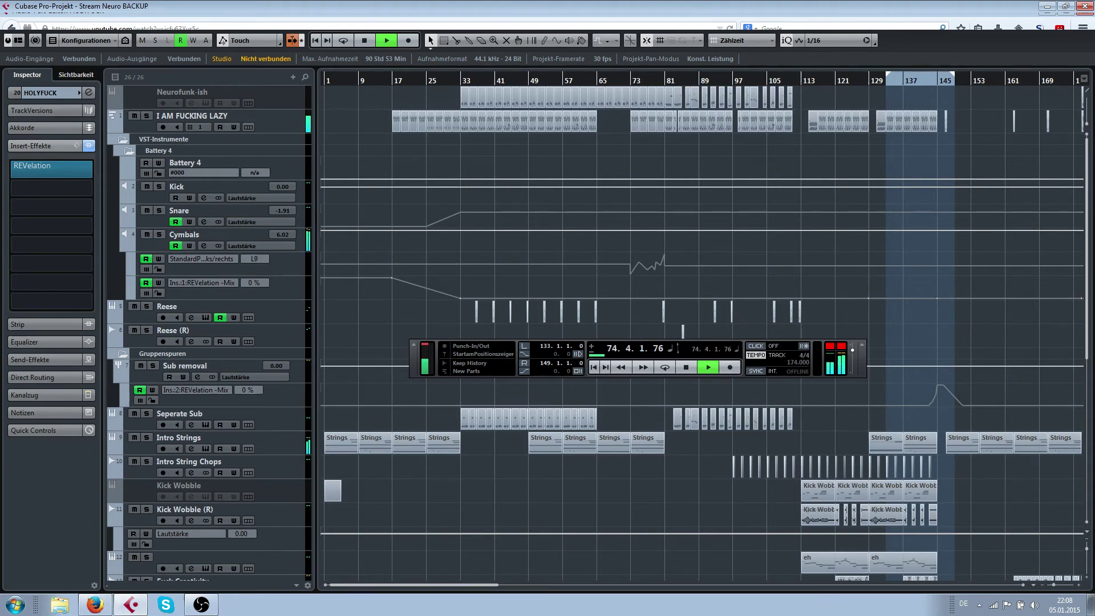
{"action": "key", "text": "F2"}
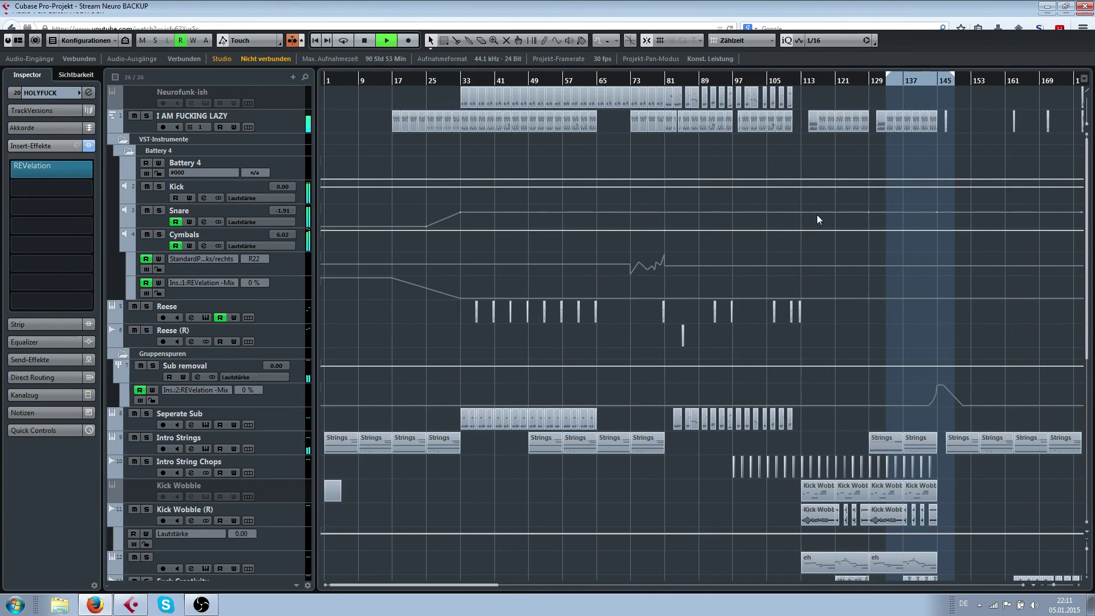
{"action": "key", "text": "F2"}
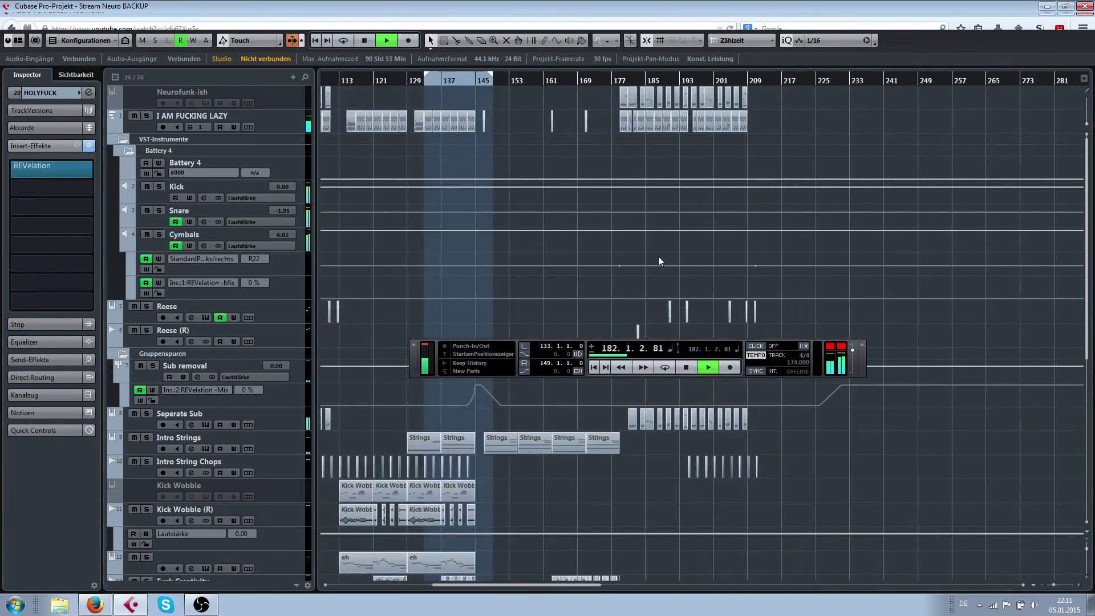
{"action": "key", "text": "h"}
{"action": "key", "text": "h"}
{"action": "key", "text": "h"}
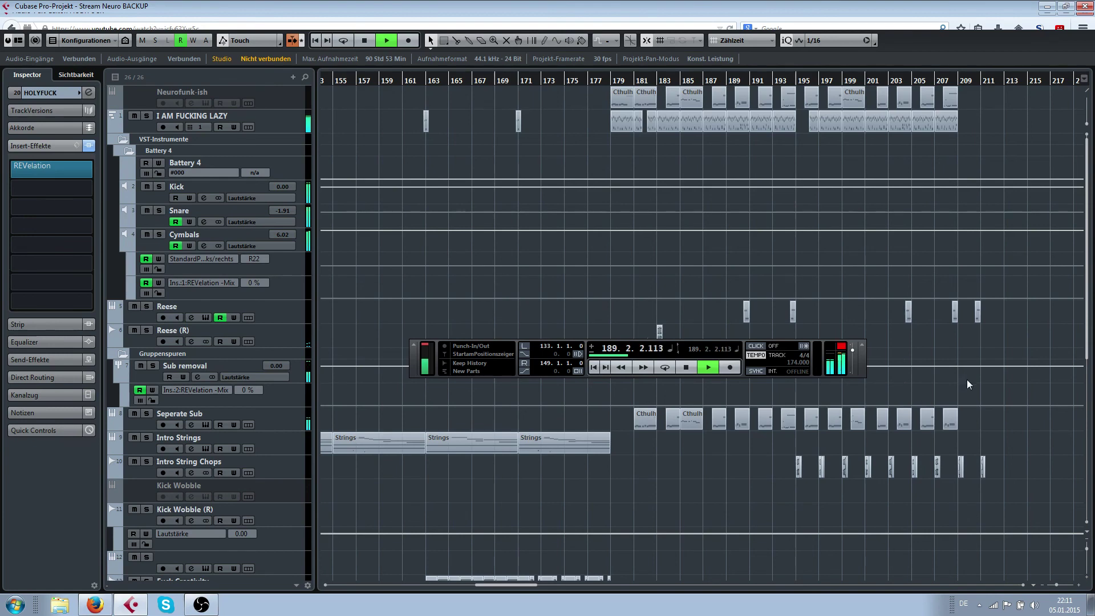
Open the MixConsole, show the channels' insert racks, and open the MultibandCompressor on Stereo Out
{"action": "key", "text": "F3"}
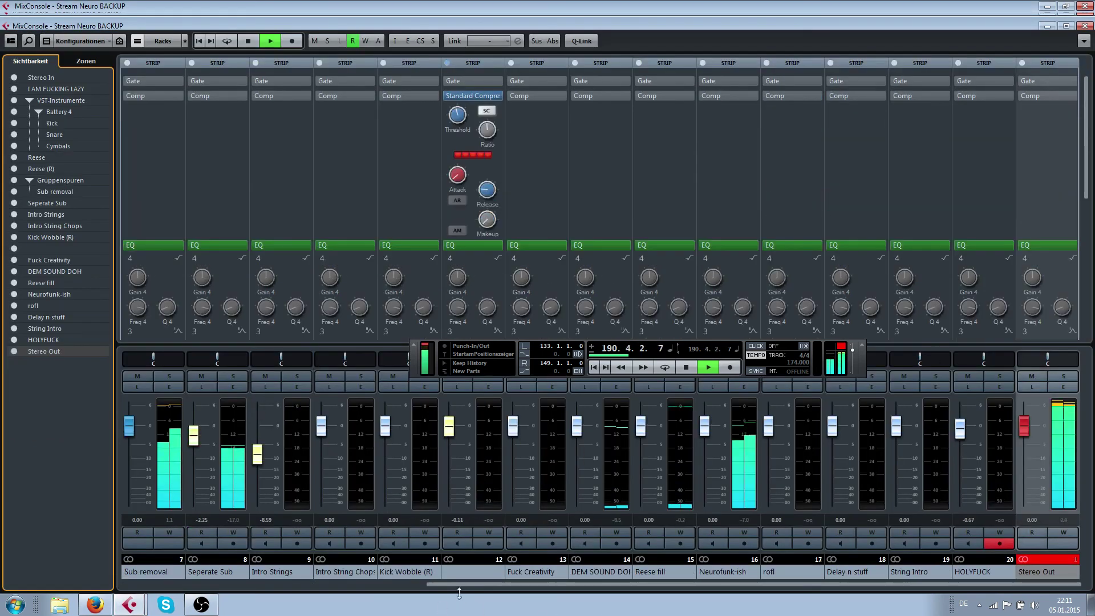
{"action": "left_click_drag", "start_coordinate": [466, 584], "coordinate": [586, 583]}
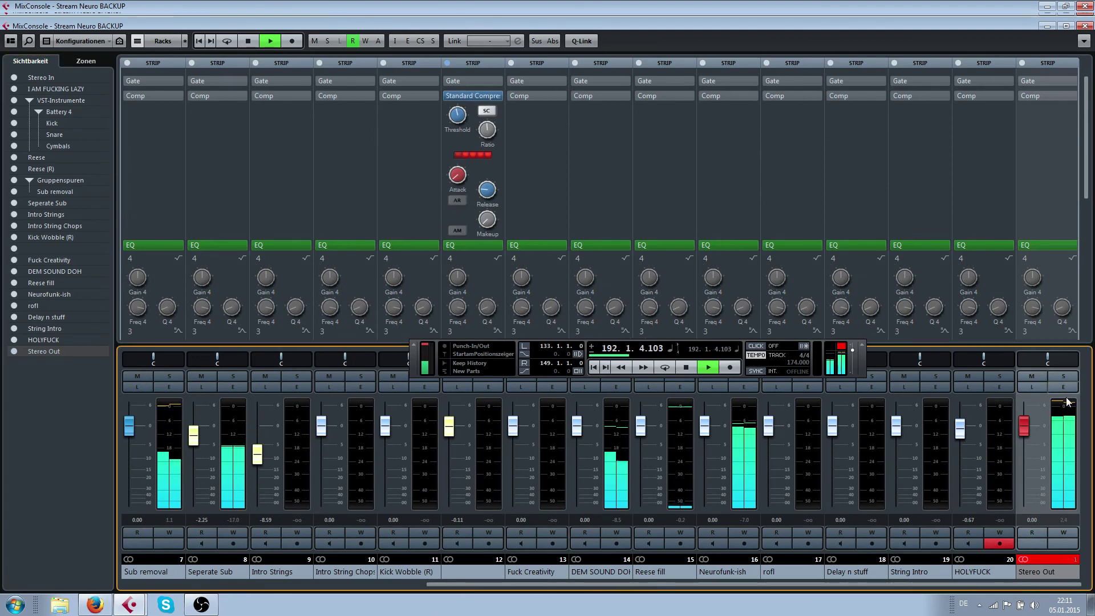
{"action": "left_click", "coordinate": [1053, 63]}
{"action": "left_click", "coordinate": [1053, 64]}
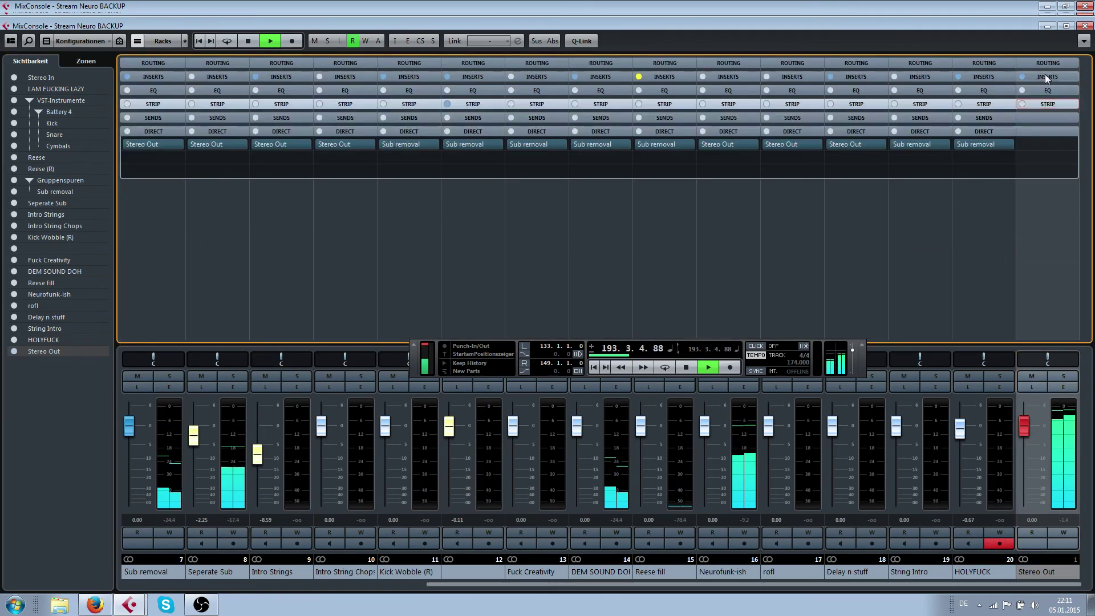
{"action": "left_click", "coordinate": [1045, 74]}
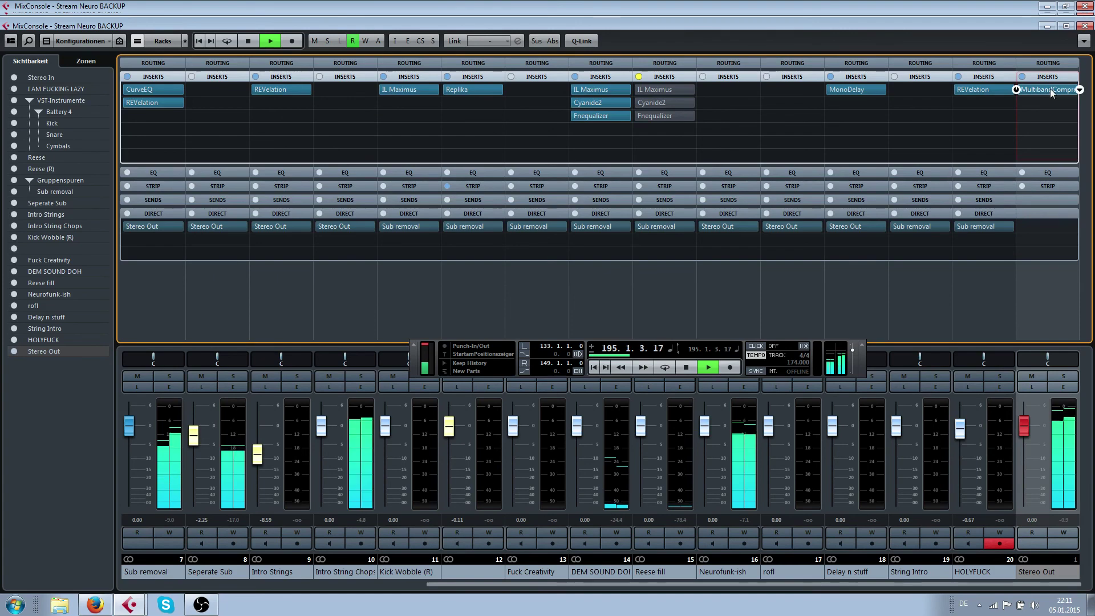
{"action": "left_click", "coordinate": [1049, 89]}
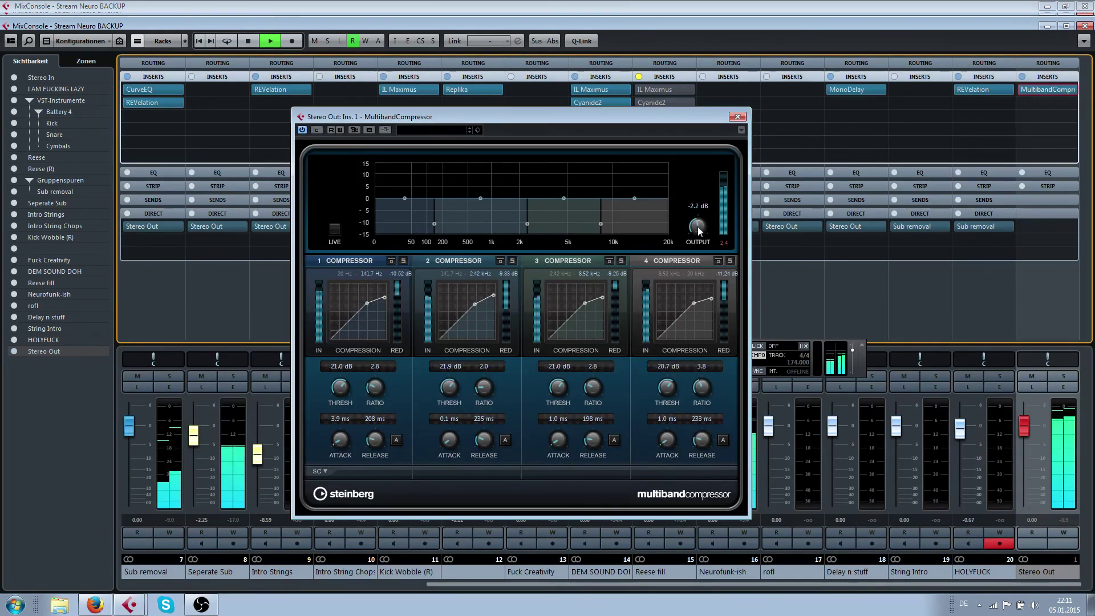
Reset the MultibandCompressor's peak indicator and lower its output to -3.0 dB
{"action": "scroll", "coordinate": [697, 227], "scroll_direction": "down", "scroll_amount": 1}
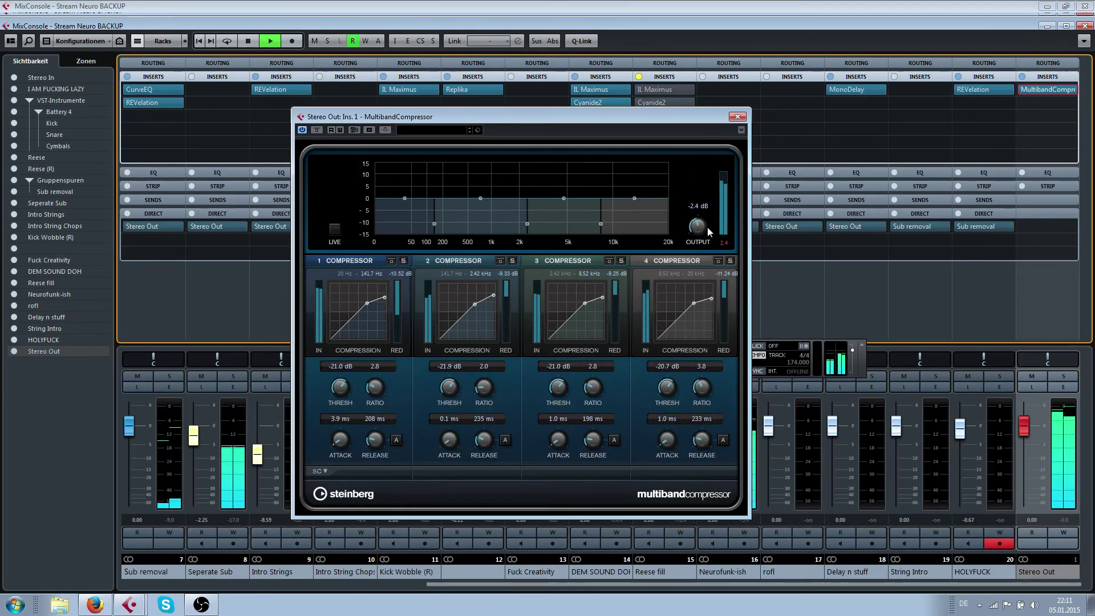
{"action": "left_click", "coordinate": [729, 244]}
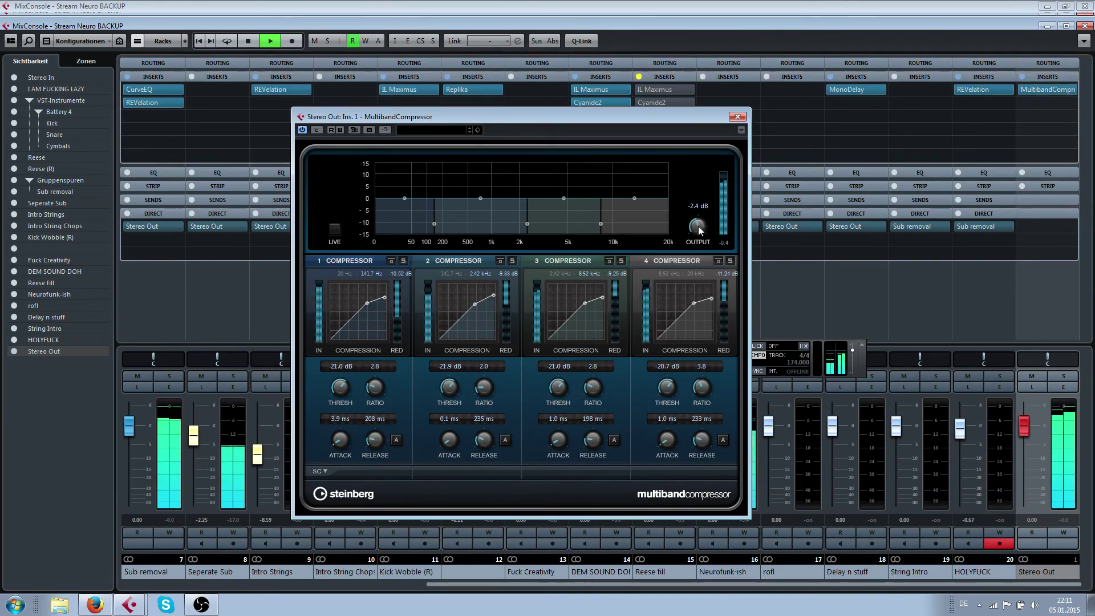
{"action": "left_click_drag", "start_coordinate": [699, 226], "coordinate": [699, 227]}
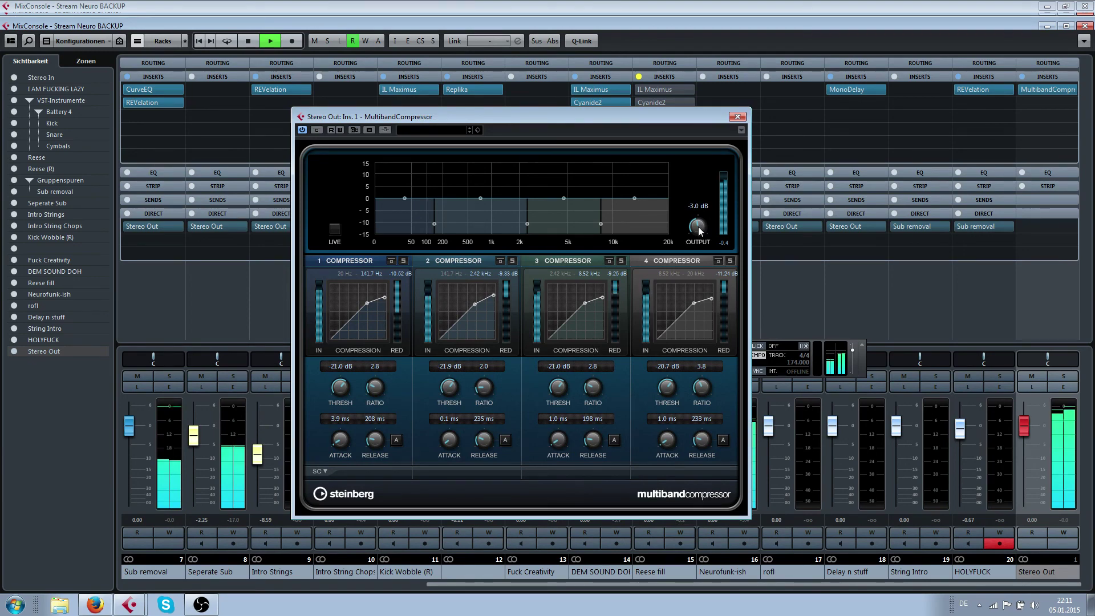
Close the MultibandCompressor and add IL Maximus as the second insert effect on the Stereo Out channel
{"action": "left_click", "coordinate": [738, 117]}
{"action": "left_click", "coordinate": [1029, 101]}
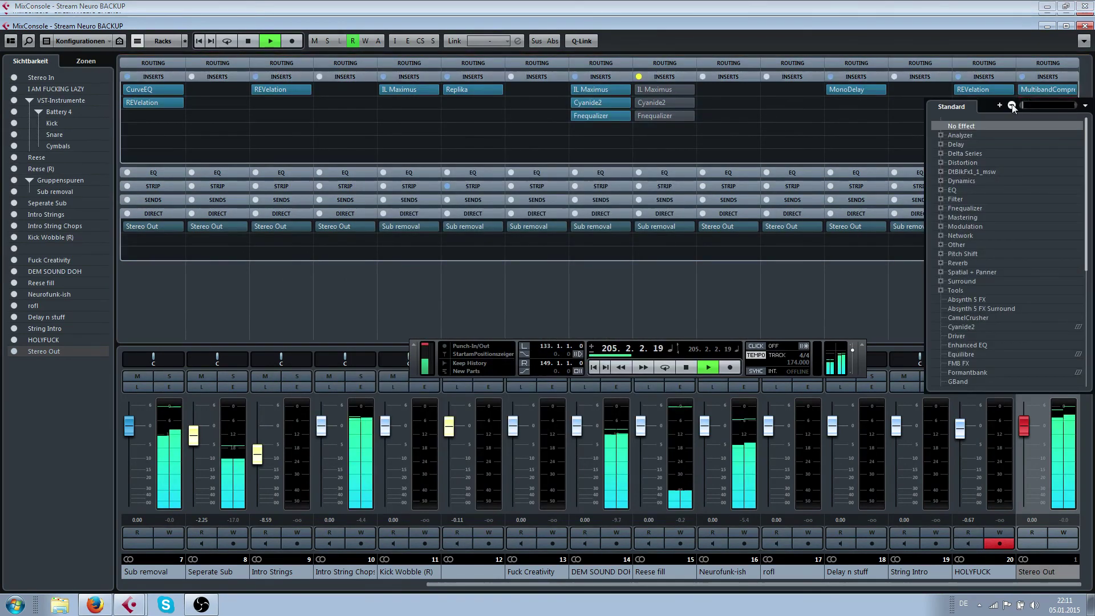
{"action": "type", "text": "il"}
{"action": "key", "text": "Return"}
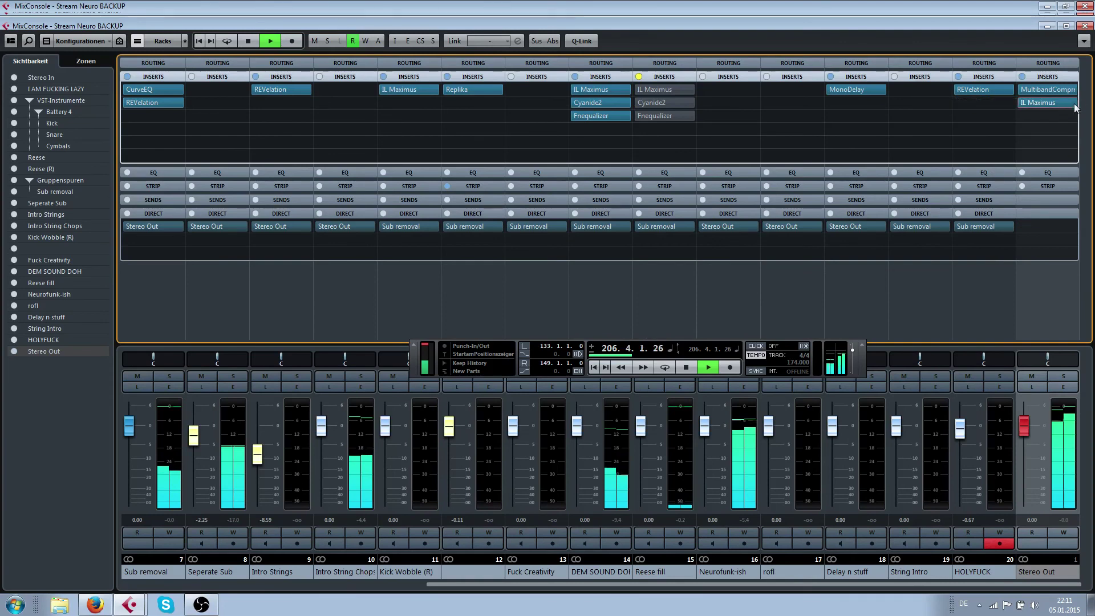
Open IL Maximus on Stereo Out and shift the master curve's knee point to a lower input level
{"action": "left_click", "coordinate": [1046, 103]}
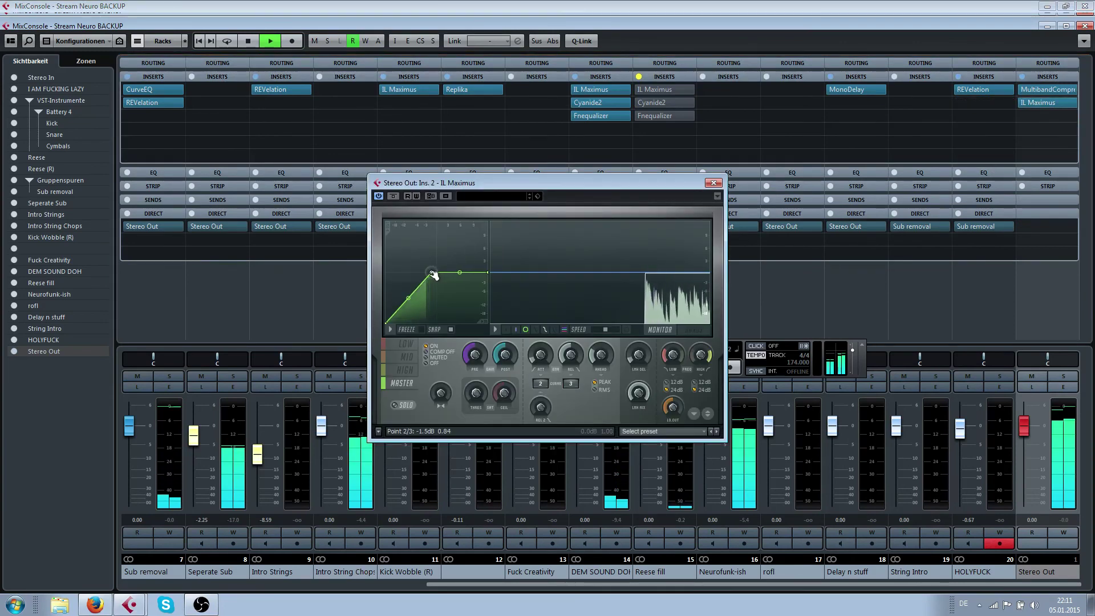
{"action": "left_click_drag", "start_coordinate": [434, 275], "coordinate": [426, 275]}
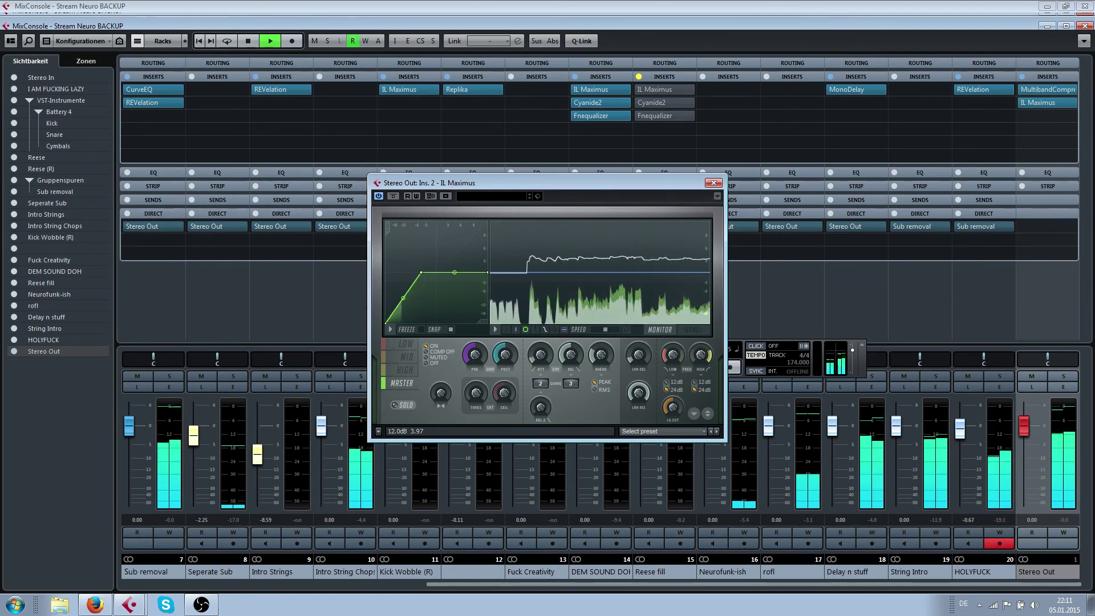
{"action": "left_click", "coordinate": [713, 184]}
Raise the Stereo Out MultibandCompressor's output to -2.0 dB and close the plug-in
{"action": "left_click", "coordinate": [1052, 89]}
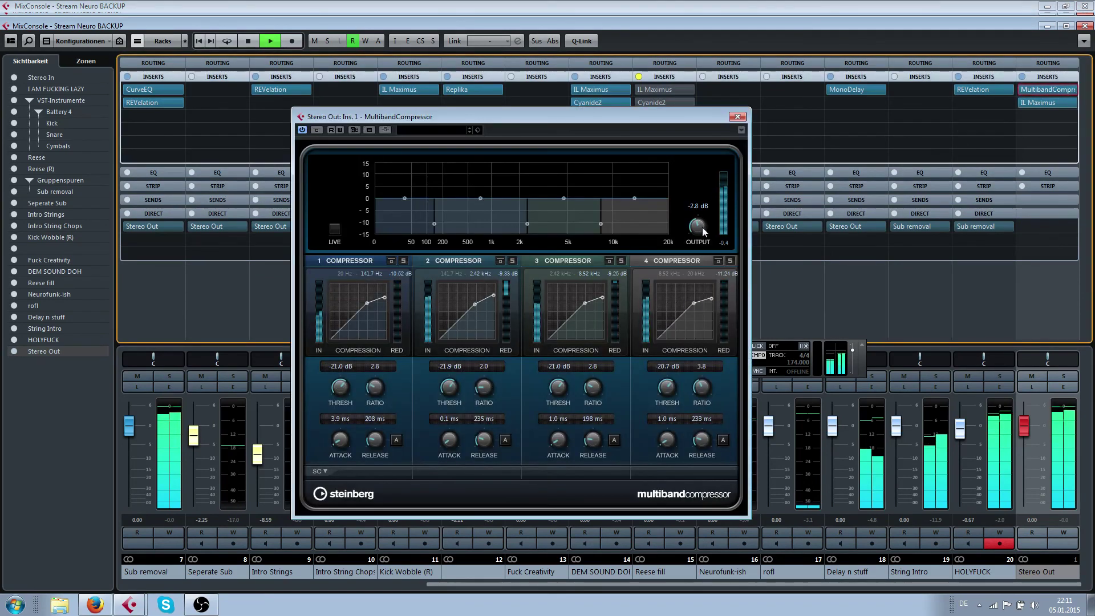
{"action": "scroll", "coordinate": [703, 227], "scroll_direction": "up", "scroll_amount": 4}
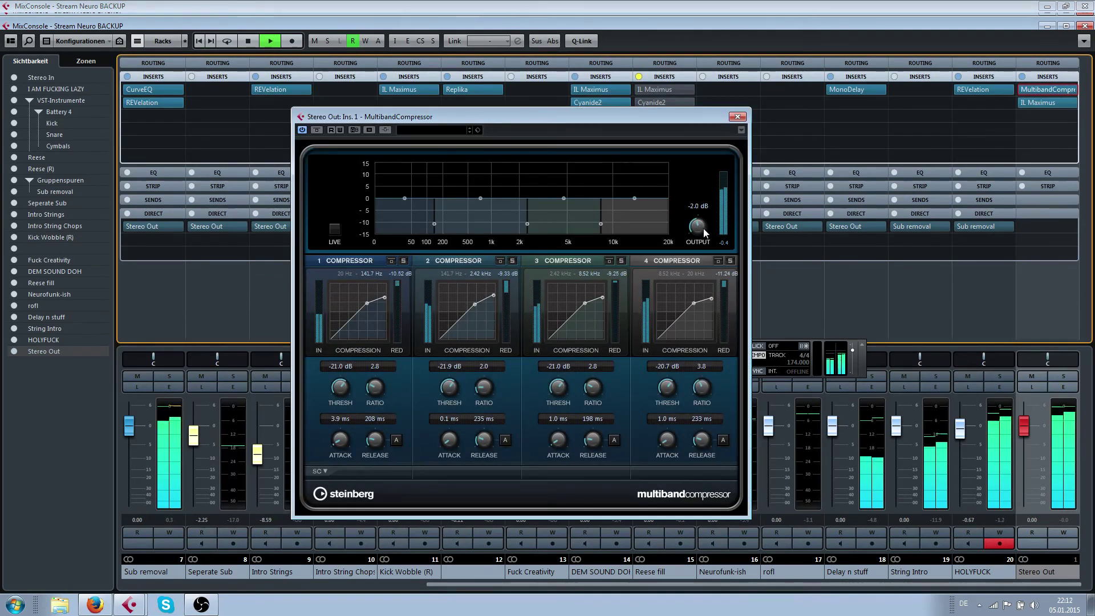
{"action": "left_click", "coordinate": [737, 116]}
Recheck IL Maximus on Stereo Out and move its master curve's knee point to a slightly higher input level
{"action": "left_click", "coordinate": [1046, 103]}
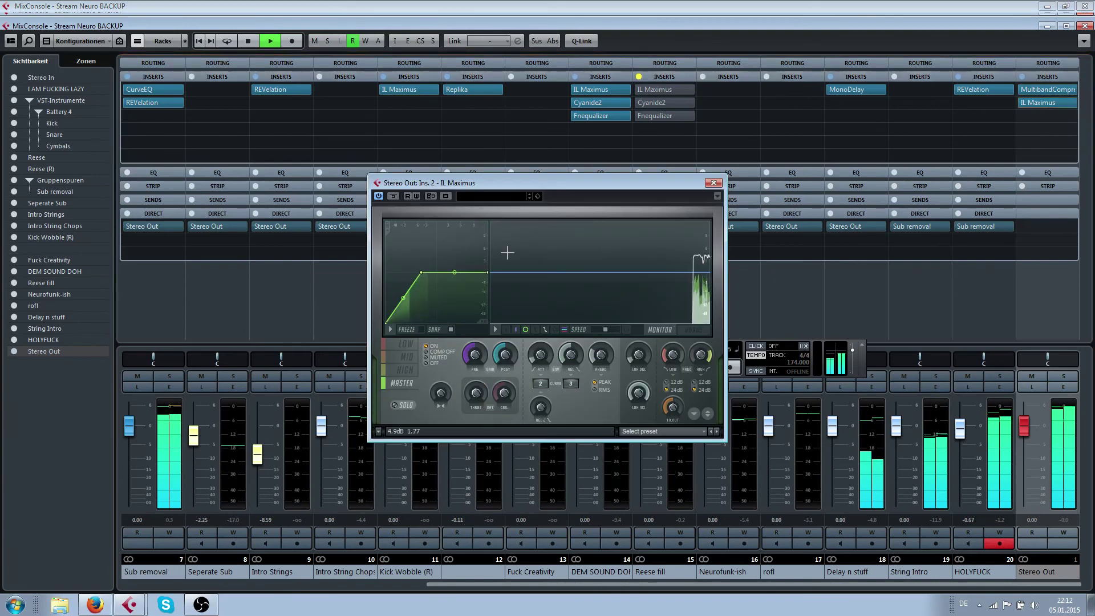
{"action": "left_click", "coordinate": [713, 182]}
{"action": "mouse_move", "coordinate": [821, 256]}
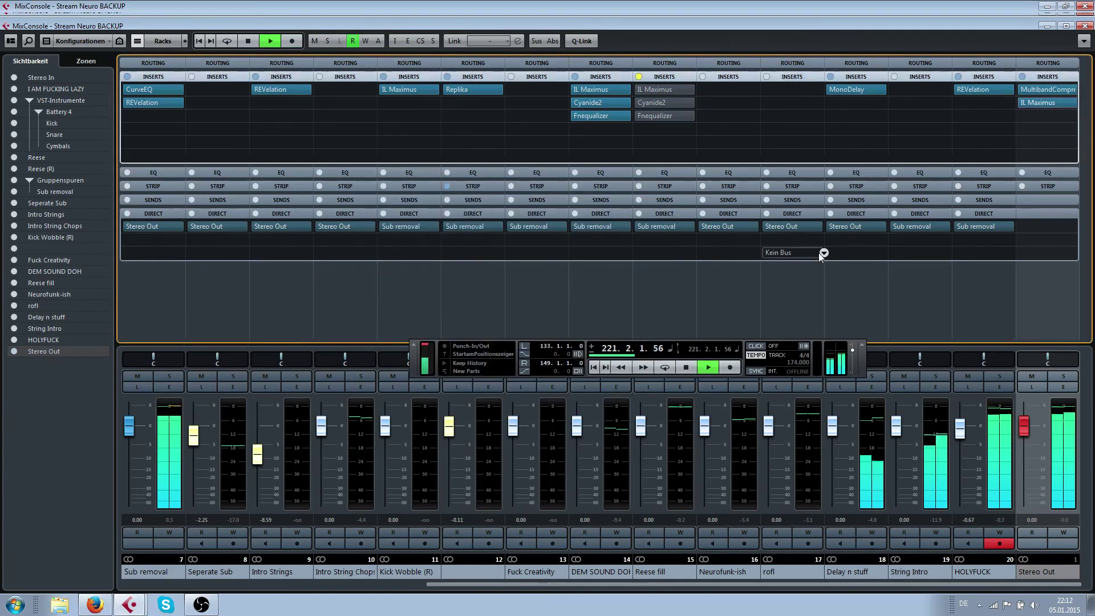
{"action": "key", "text": "Return"}
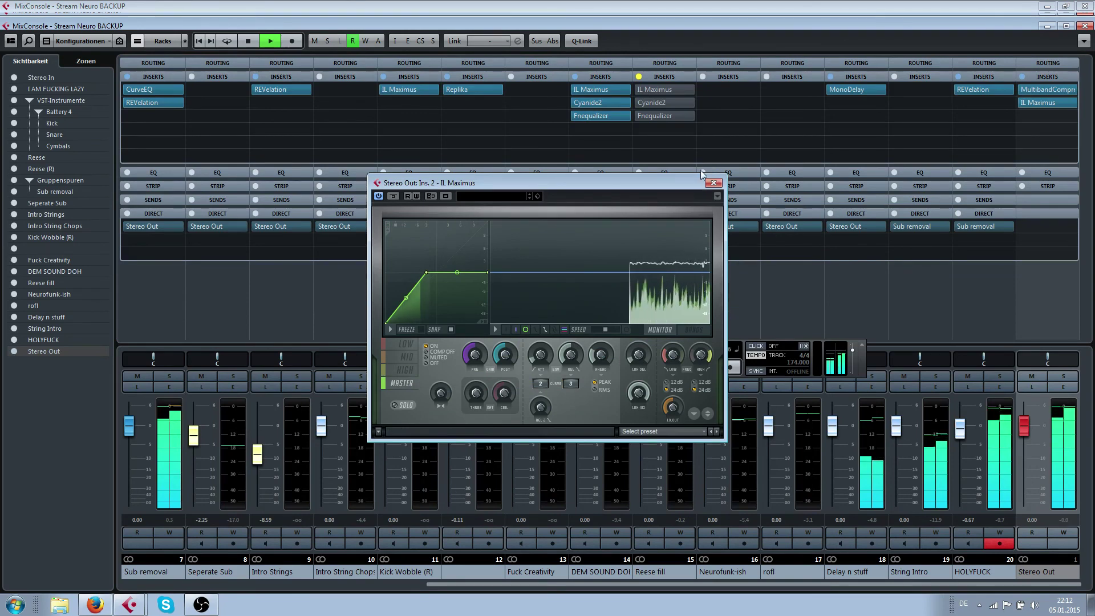
{"action": "left_click", "coordinate": [713, 183]}
Follow the playback to the arrangement's end in the project window, then stop it and hide the transport panel
{"action": "key", "text": "F3"}
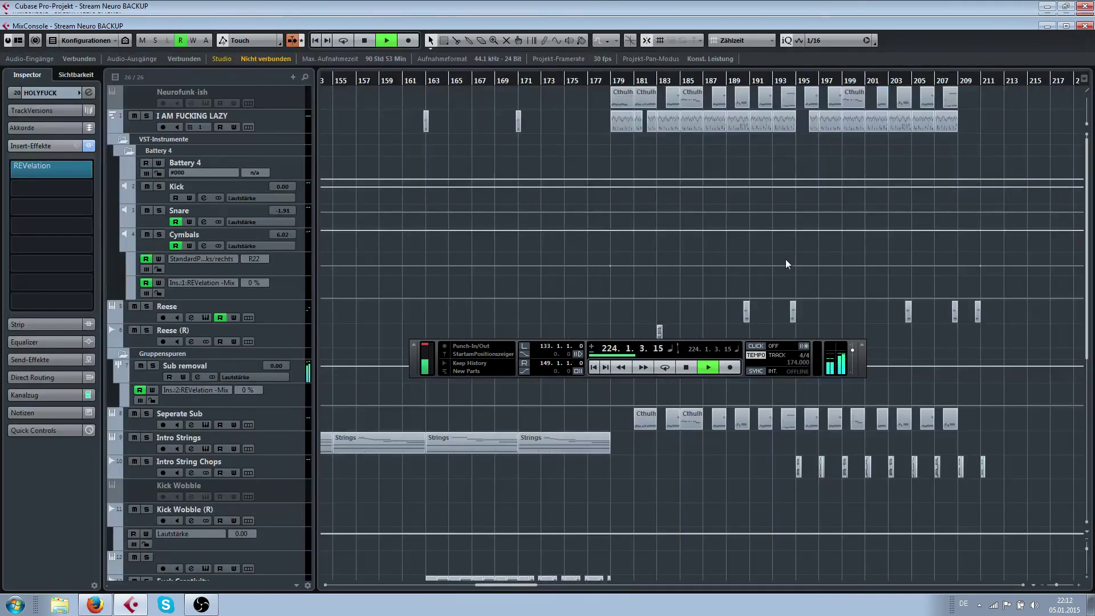
{"action": "scroll", "coordinate": [826, 317], "scroll_direction": "right", "scroll_amount": 5}
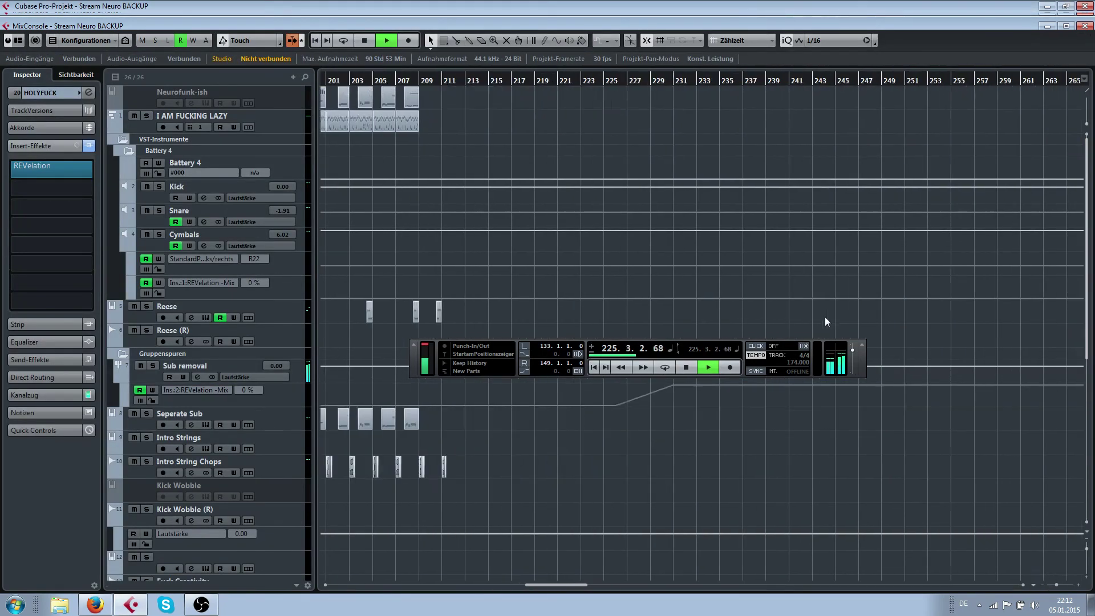
{"action": "scroll", "coordinate": [701, 302], "scroll_direction": "down", "scroll_amount": 3}
{"action": "scroll", "coordinate": [700, 303], "scroll_direction": "down", "scroll_amount": 3}
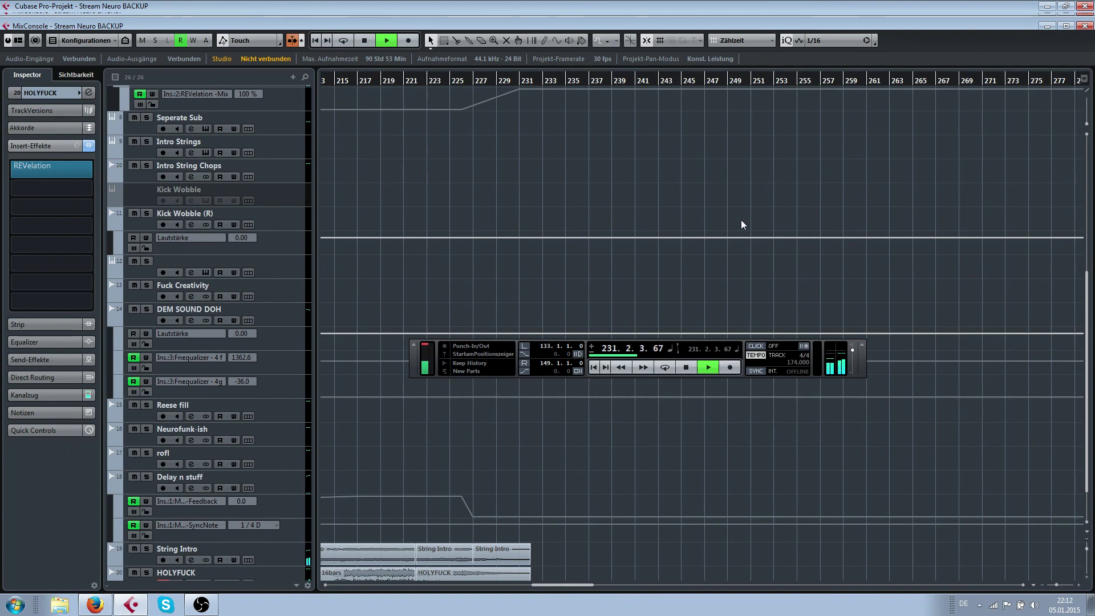
{"action": "scroll", "coordinate": [741, 220], "scroll_direction": "down", "scroll_amount": 1}
{"action": "key", "text": "space"}
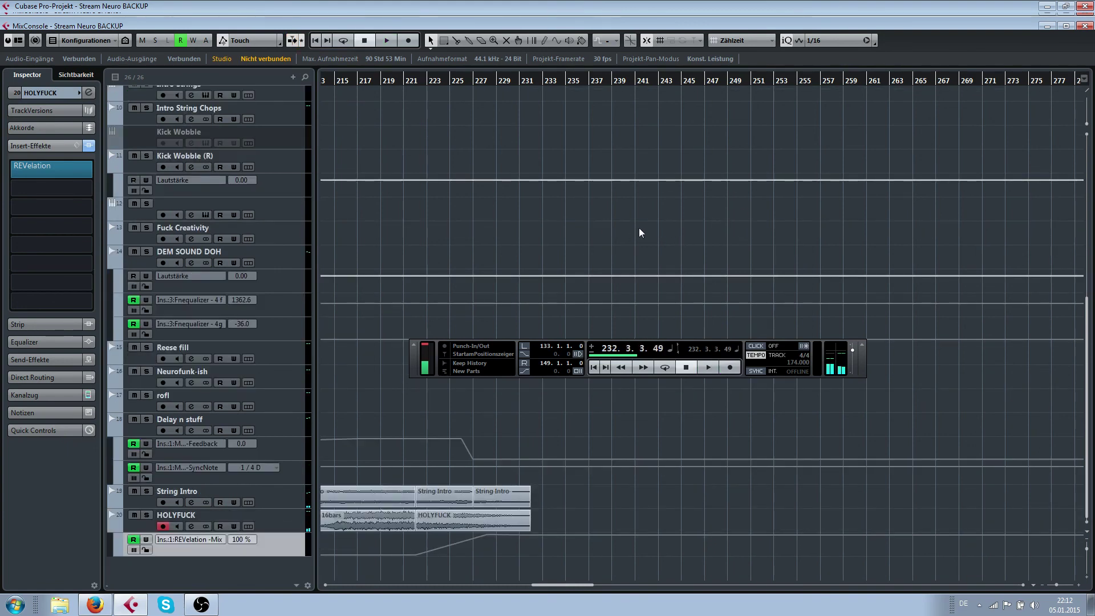
{"action": "key", "text": "F2"}
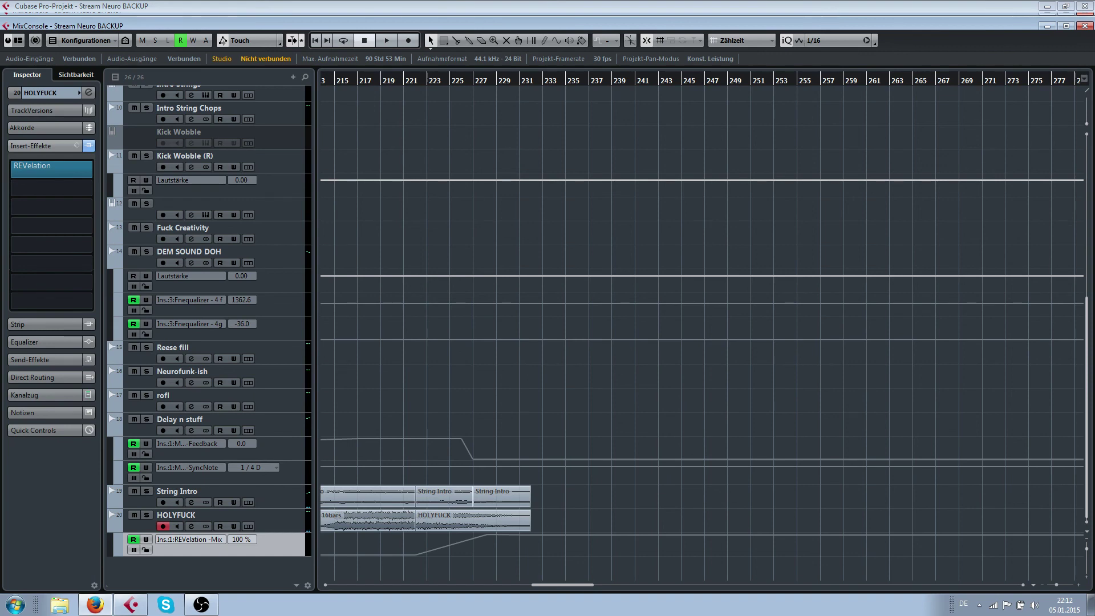